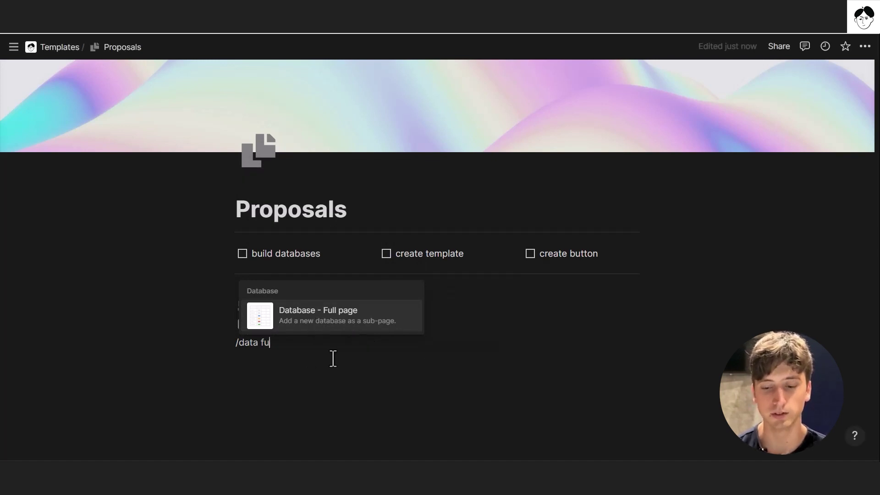
Step: Open the full-page Proposals database and check the layout options of its table view
click(329, 315)
click(329, 315)
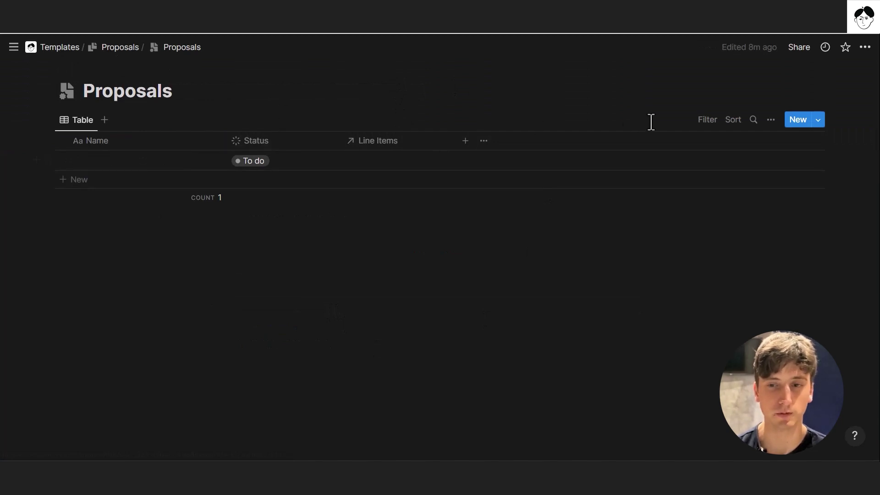
click(770, 120)
click(761, 192)
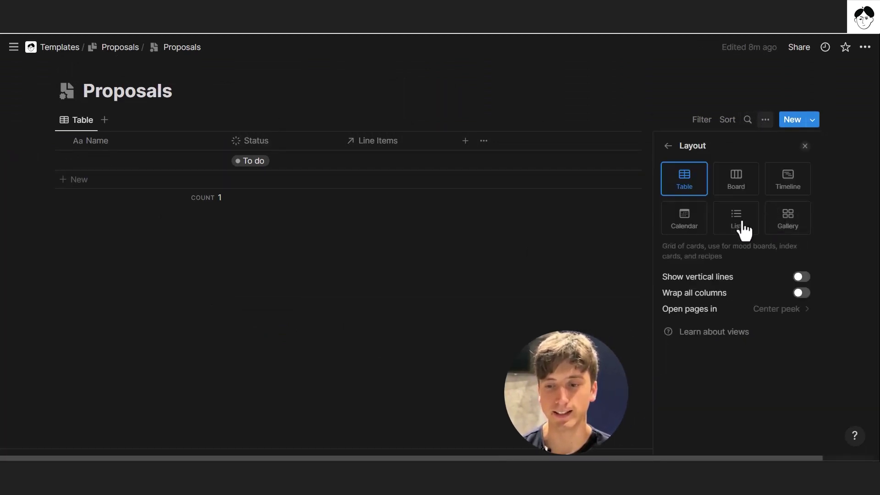
click(781, 279)
click(775, 280)
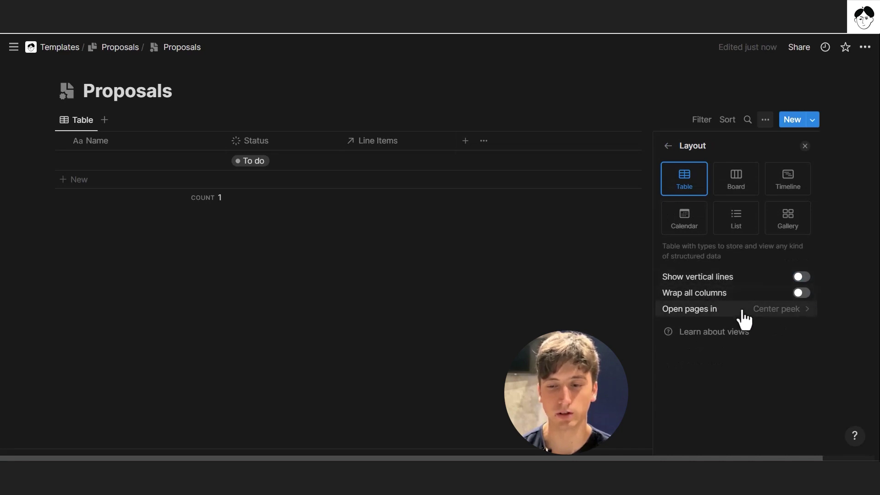
key(Escape)
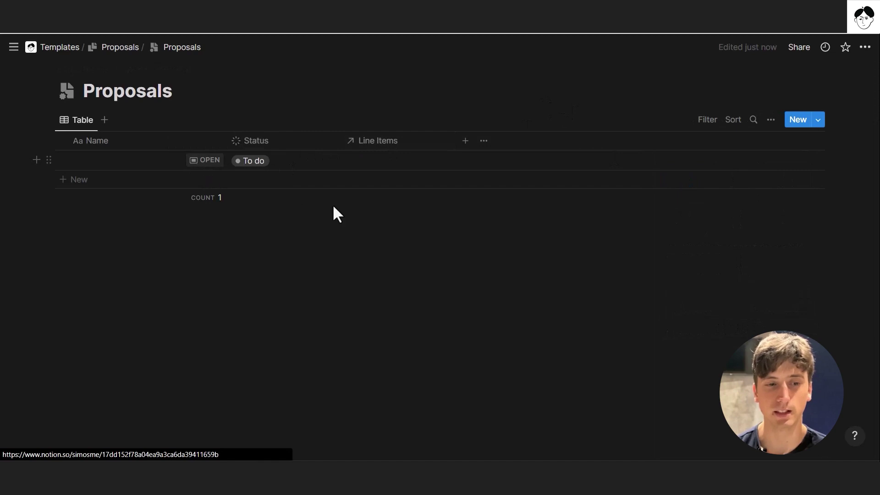
Step: Open the untitled proposal as a full page and examine the Status property's To-do, In Progress and Complete options
click(205, 160)
click(174, 88)
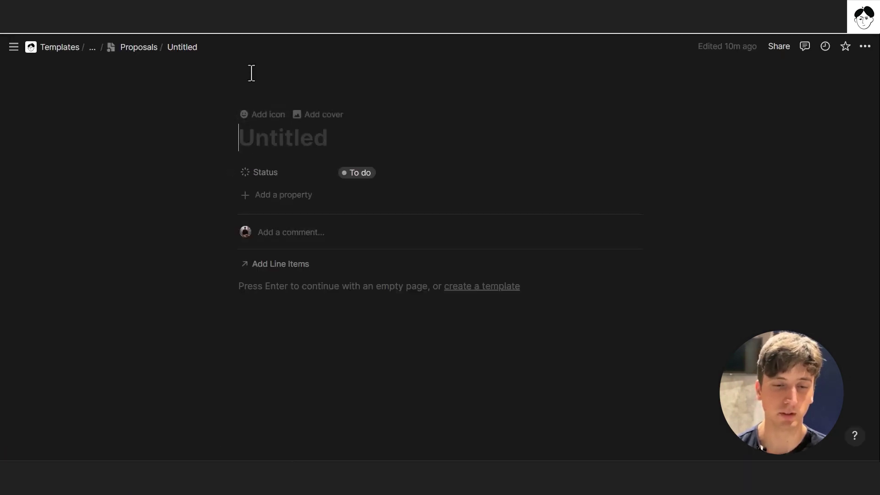
click(302, 179)
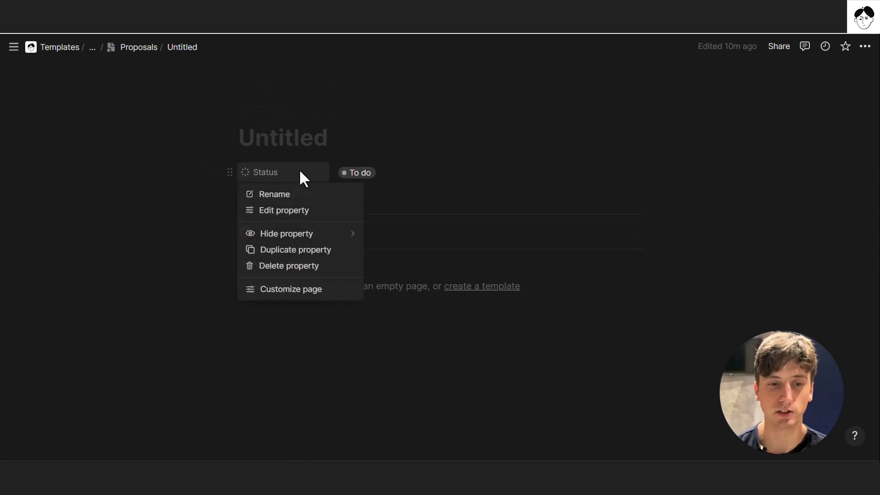
click(301, 212)
scroll(311, 238, down, 2)
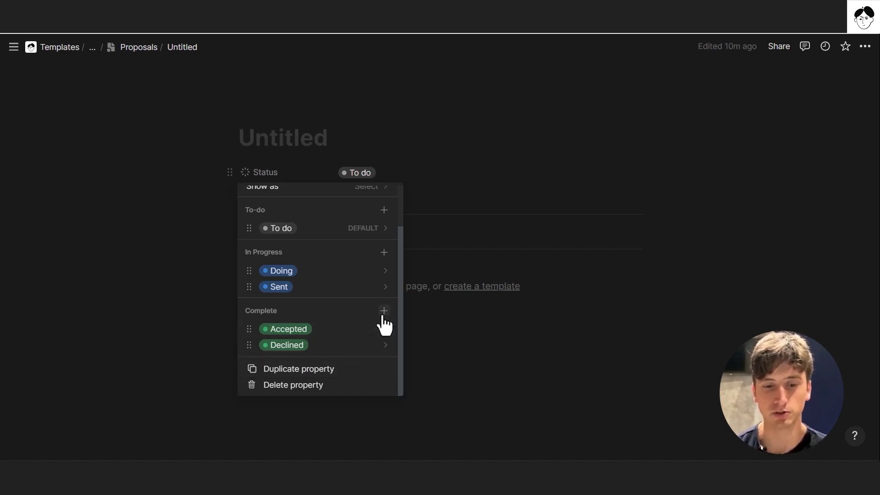
scroll(328, 249, up, 2)
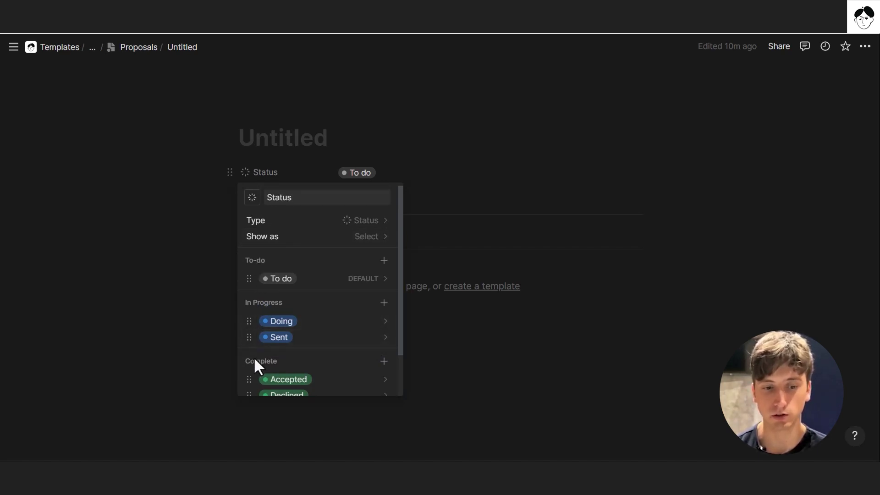
scroll(256, 360, down, 3)
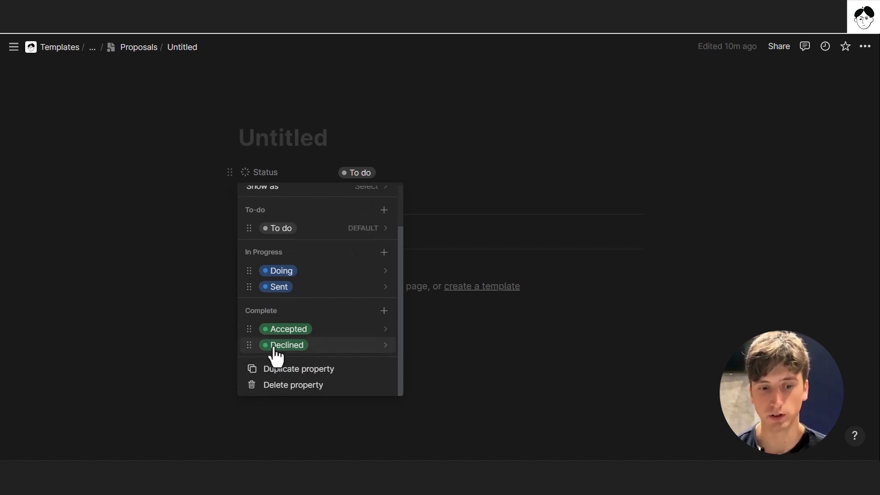
click(419, 186)
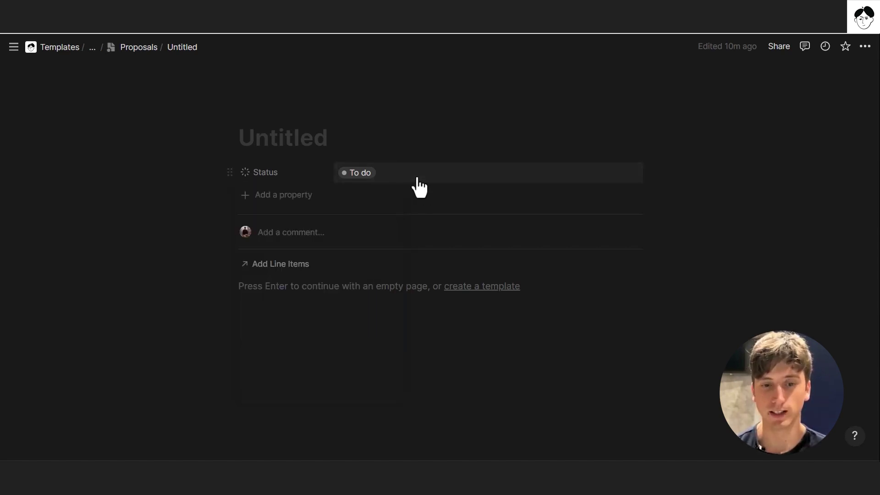
click(417, 186)
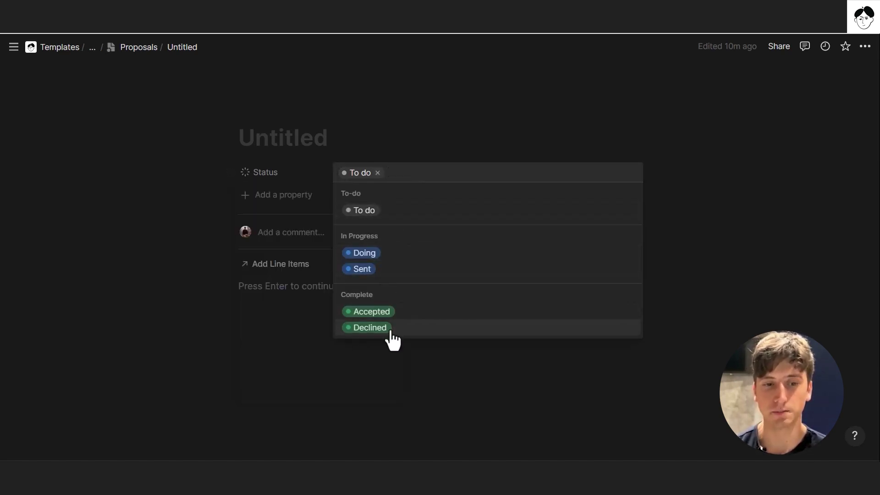
click(253, 283)
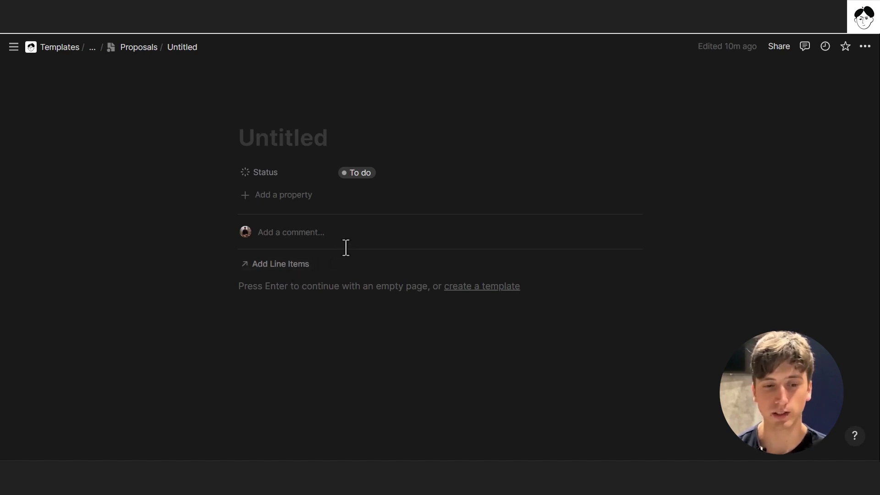
click(273, 196)
scroll(313, 323, down, 3)
scroll(313, 324, down, 1)
click(288, 315)
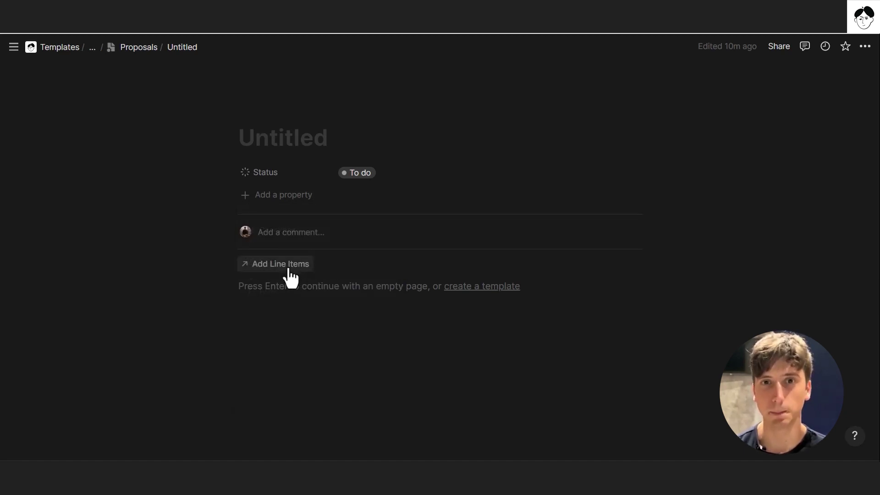
click(279, 195)
click(217, 211)
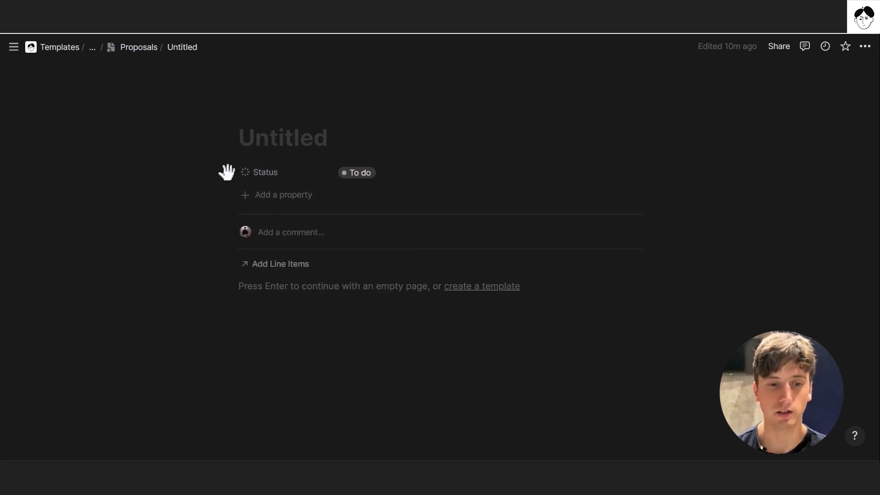
Step: Customize the Proposals pages so that the Line Items relation is shown as a property
click(231, 172)
click(269, 293)
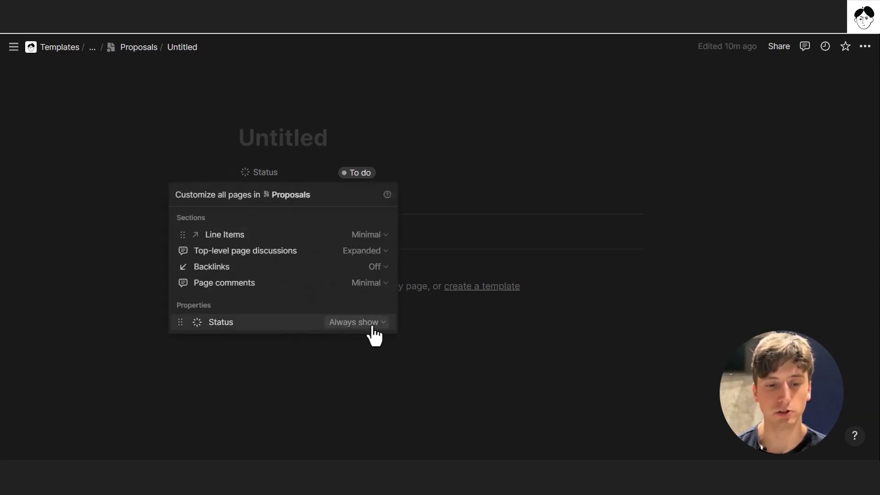
click(373, 234)
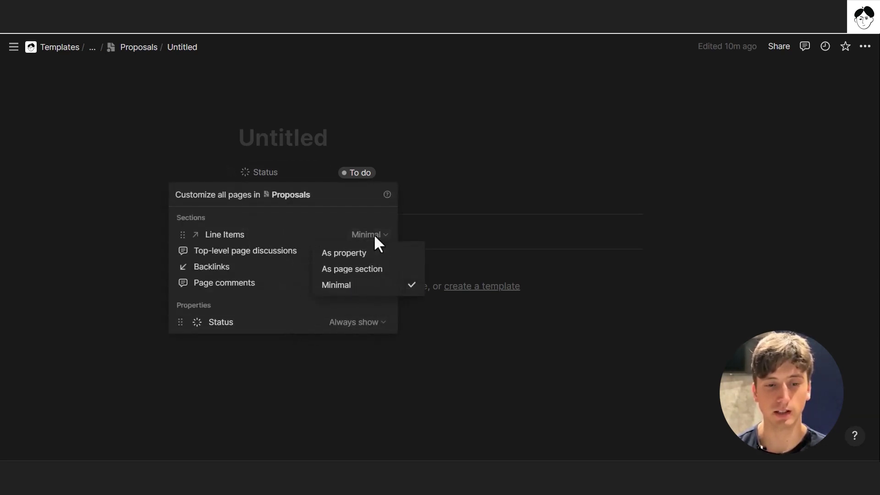
click(357, 254)
click(120, 280)
Step: Examine the Line Items property's relation settings, including the related database, limit and related property
click(284, 196)
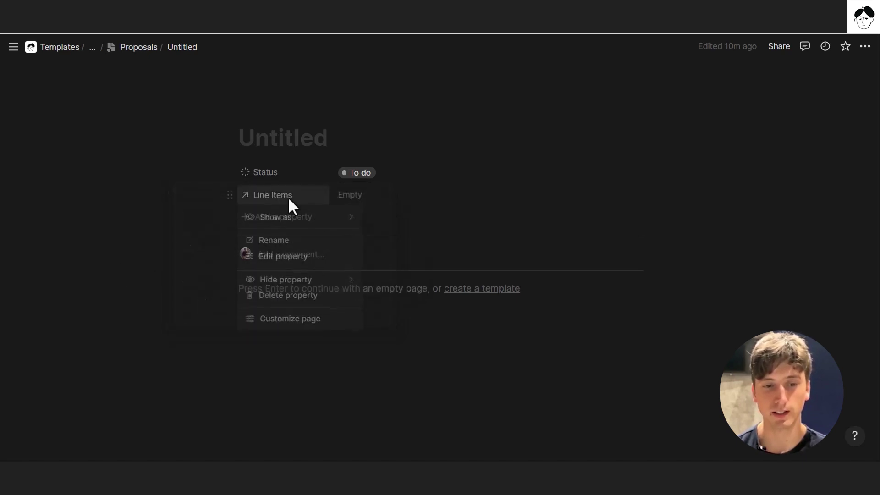
click(272, 258)
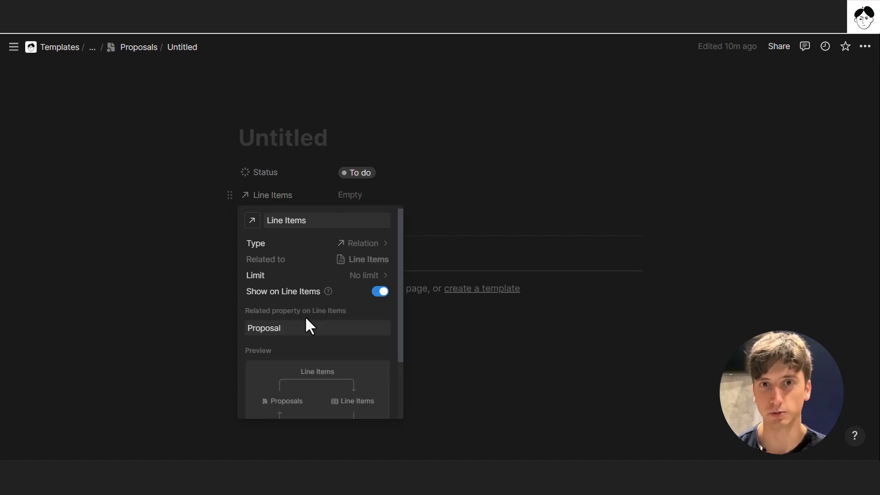
key(Escape)
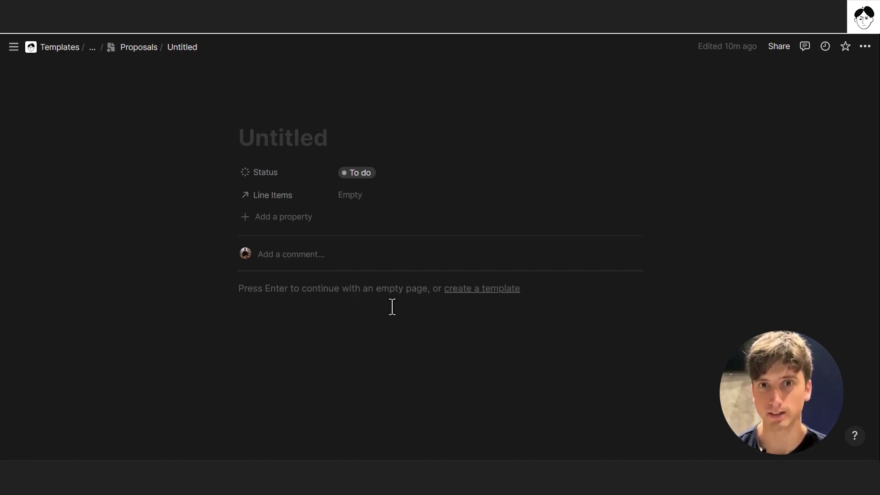
Step: Set the Line Items relation to show as Minimal on the proposal page
click(277, 196)
mouse_move(326, 225)
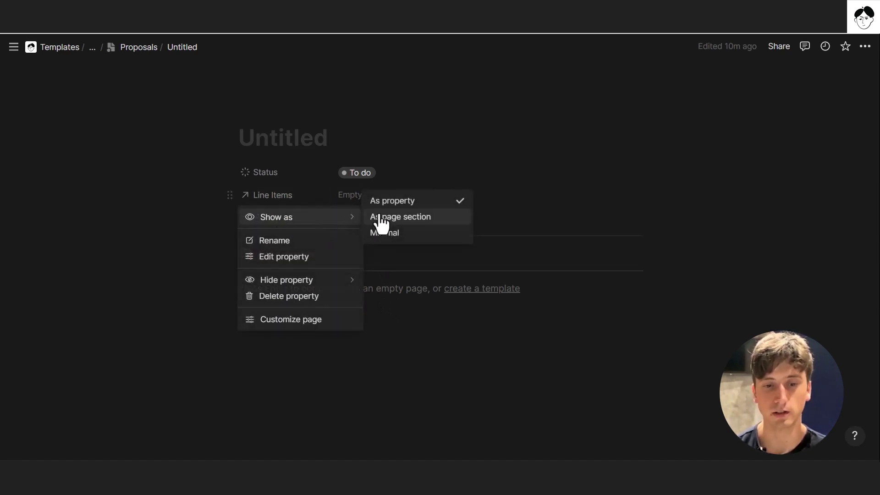
click(378, 234)
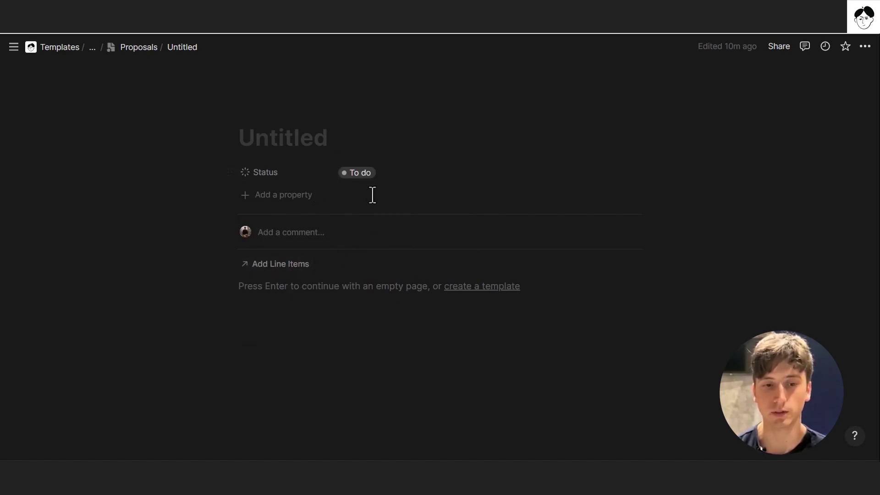
Step: Add a Created time property to the proposal page, keeping its default name
click(296, 197)
text(cre)
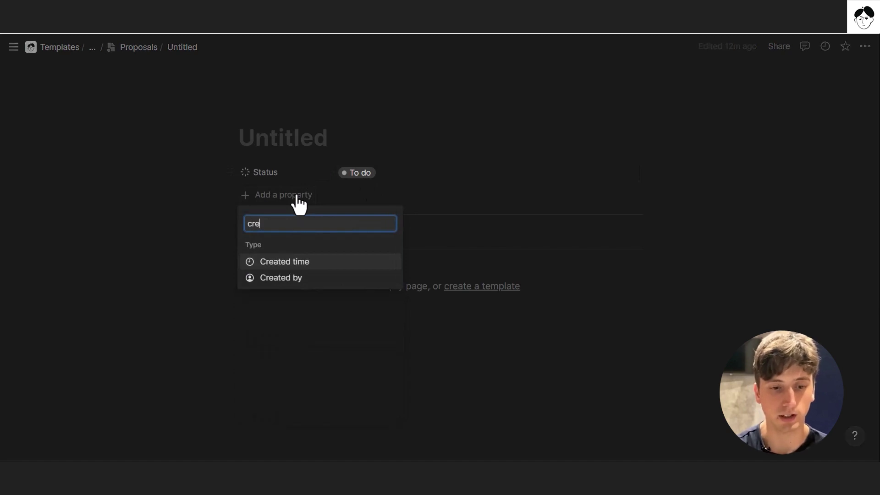
key(Return)
key(Escape)
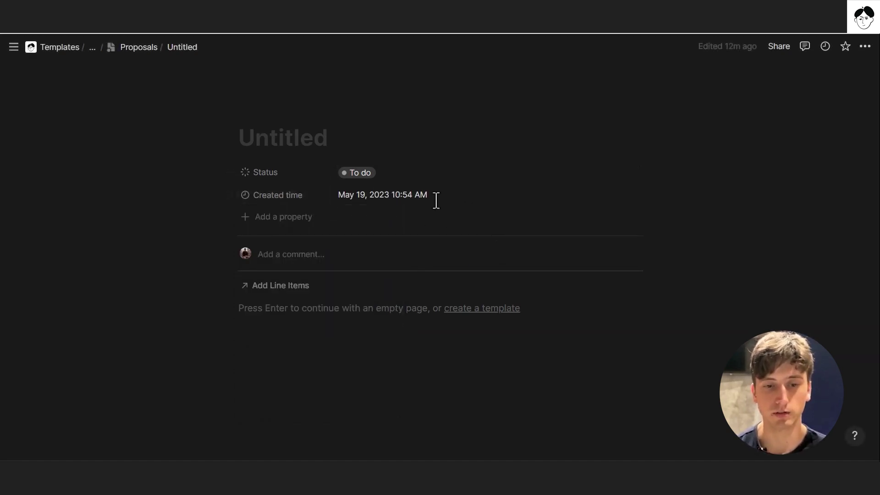
Step: Add a Created by property to the proposal page, keeping its default name
click(303, 215)
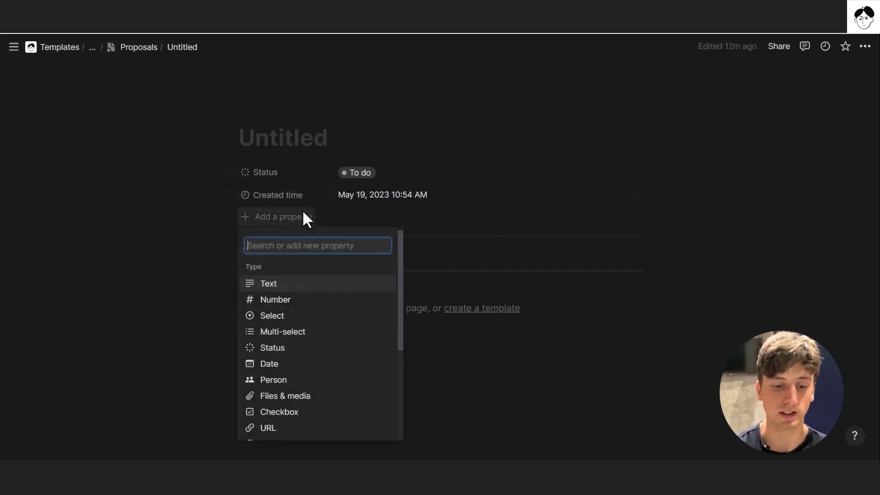
text(cre)
key(Down)
key(Return)
key(Escape)
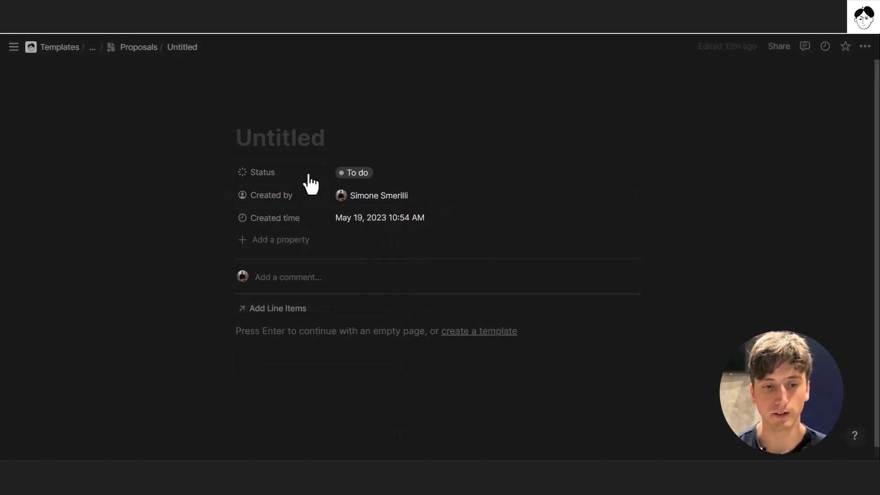
Step: Add a Last edited time property to the proposal page
click(289, 246)
text(ed)
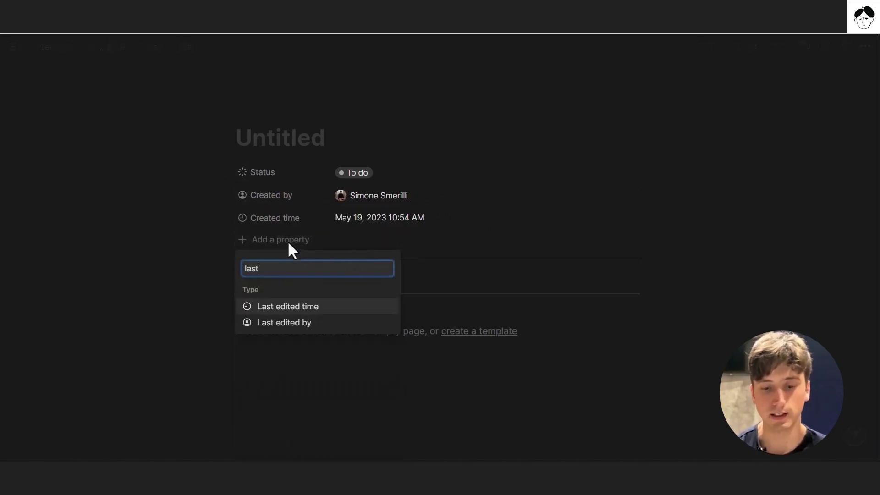
key(Return)
key(Escape)
Step: Add a Last edited by property to the proposal page
click(296, 270)
text(last)
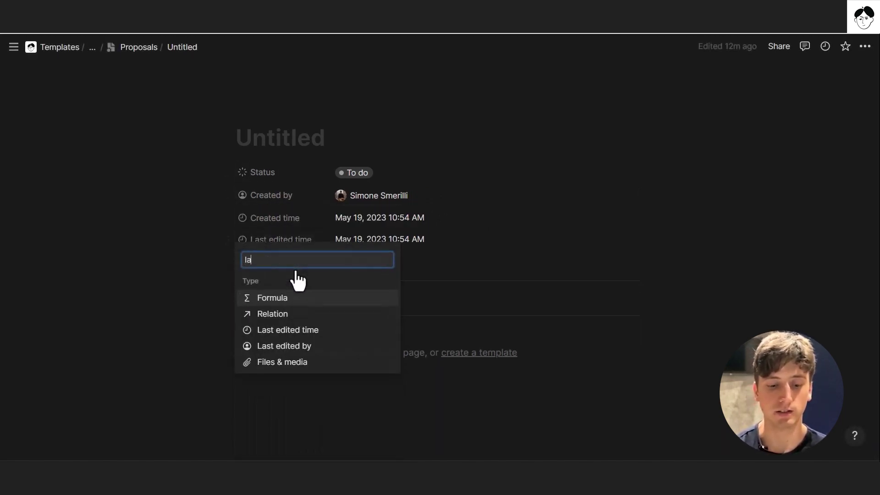
key(Down)
key(Return)
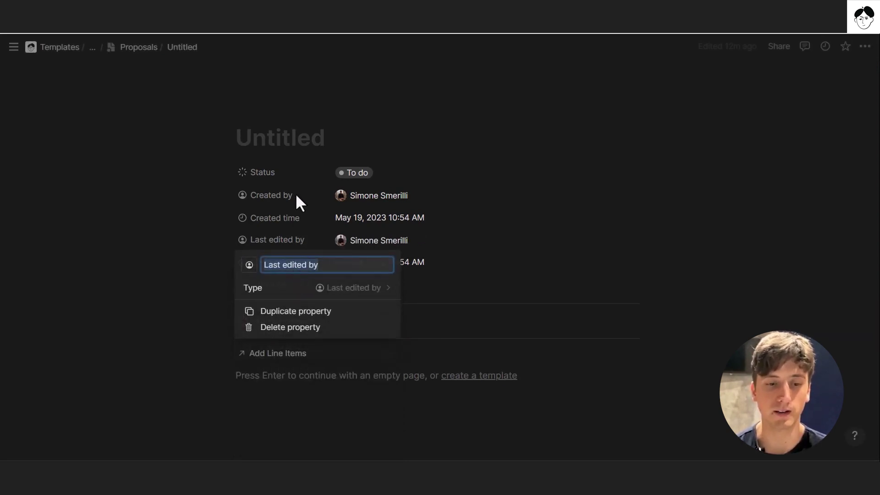
key(Escape)
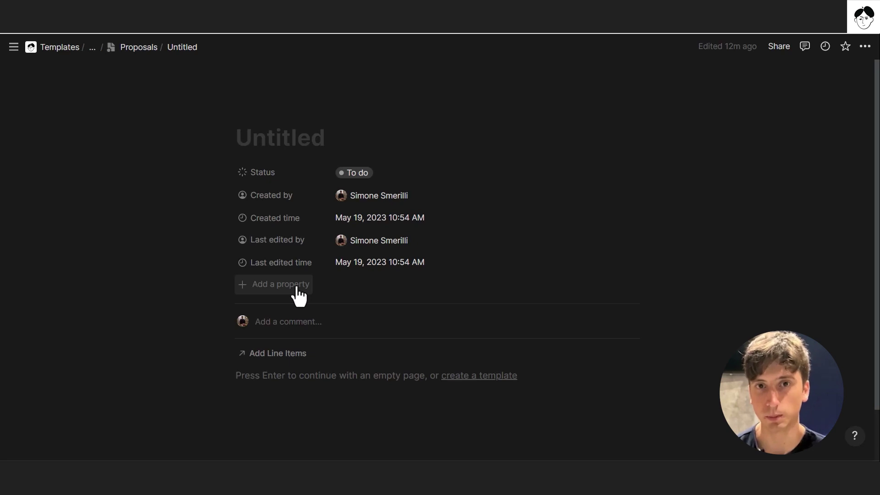
Step: Return to the main Proposals page and open the Line Items database
click(140, 48)
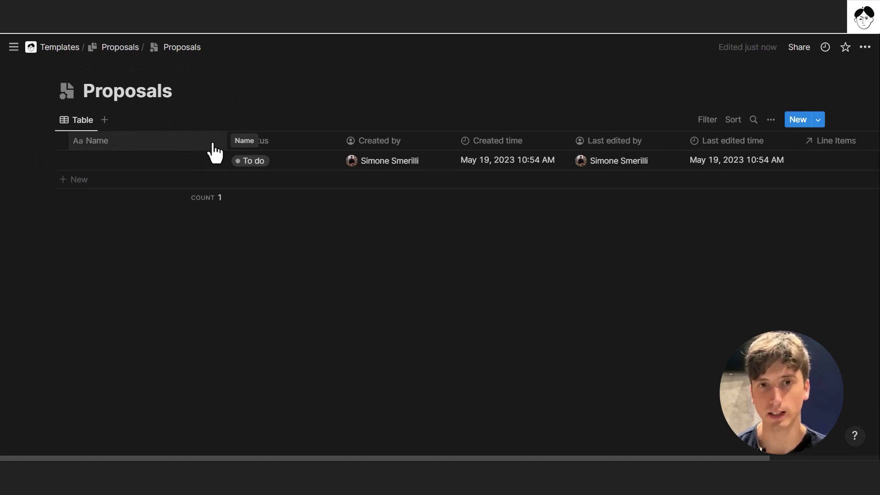
click(118, 47)
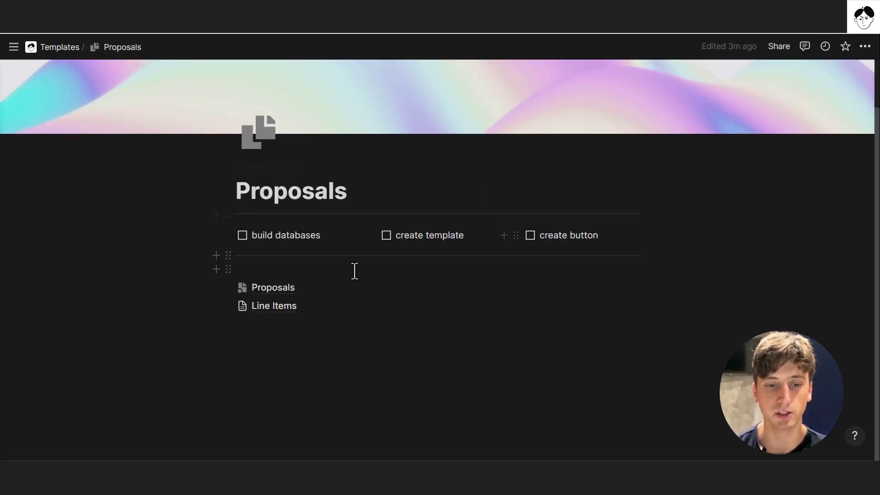
click(274, 306)
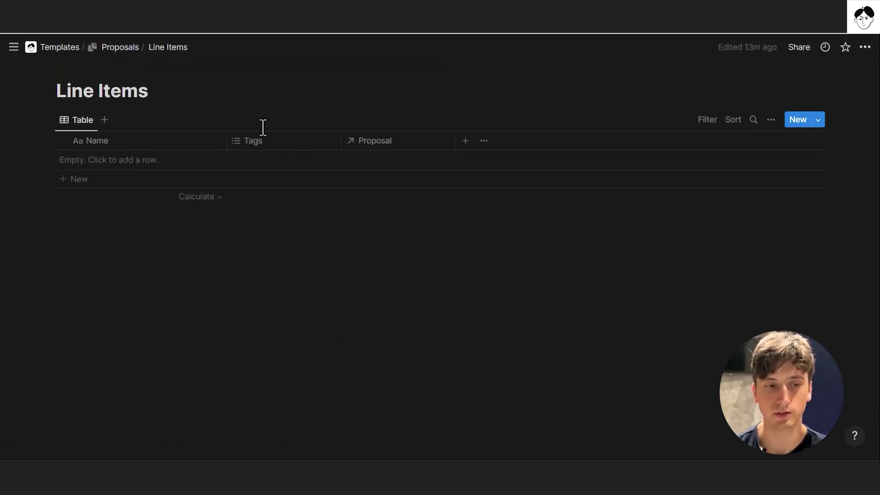
Step: Give the Line Items database a gray three-line icon, found by searching the icons for "line"
click(80, 70)
click(62, 122)
text(line)
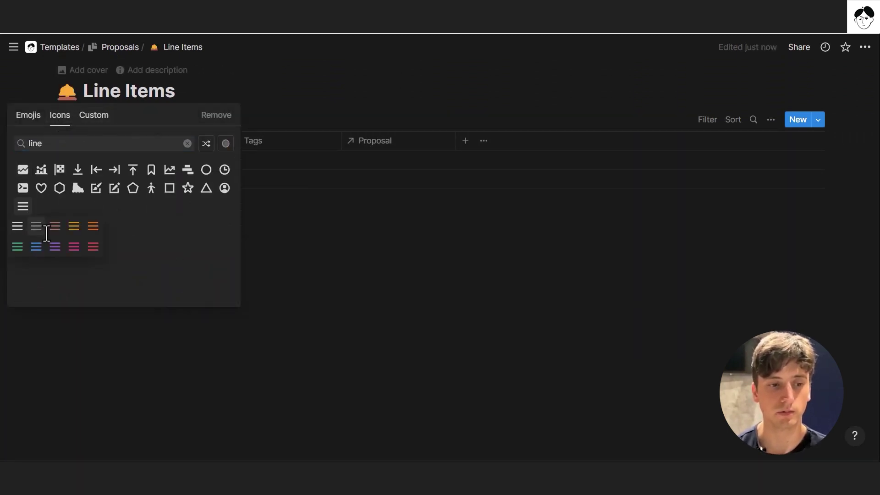
click(35, 227)
Step: Adjust the Line Items table layout: hide vertical lines, toggle wrapping of all columns and choose how pages open
click(772, 120)
click(715, 191)
click(731, 277)
click(732, 293)
click(735, 310)
click(756, 233)
click(548, 114)
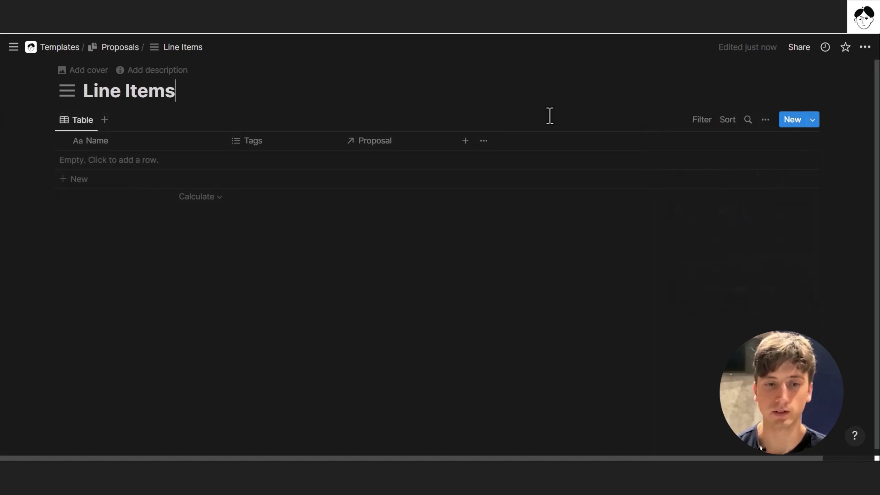
Step: Add a new row to the Line Items table and open it as a full page
click(185, 160)
click(226, 143)
click(231, 145)
click(203, 160)
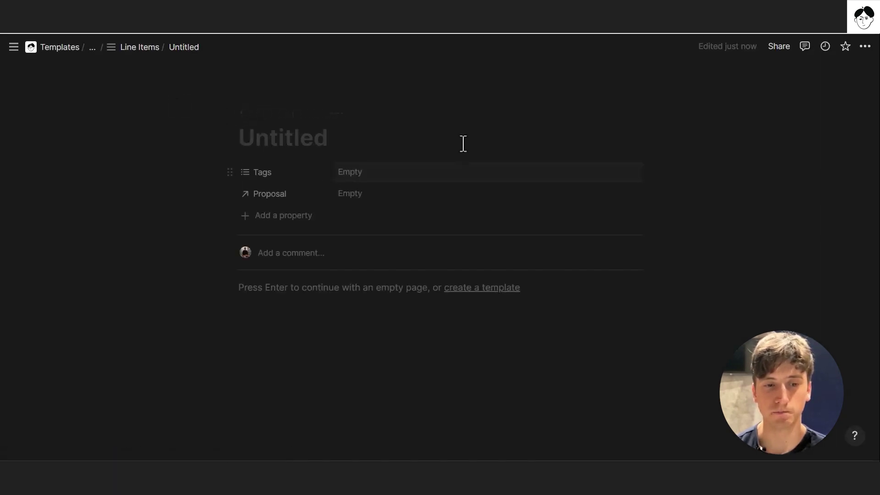
Step: Delete the Tags property from the new line item page
click(351, 174)
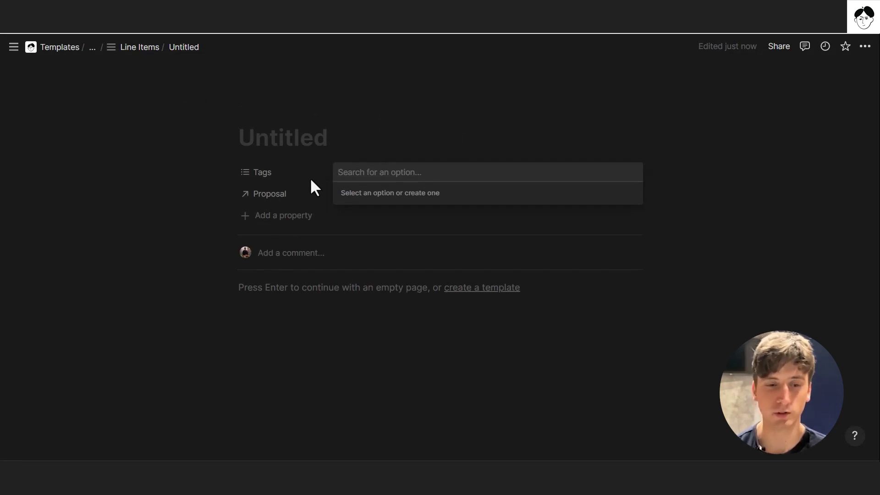
click(311, 180)
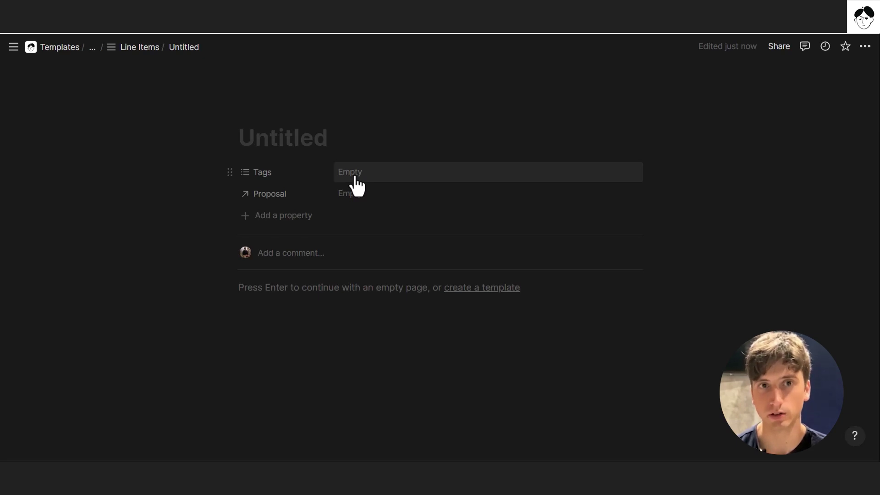
click(303, 172)
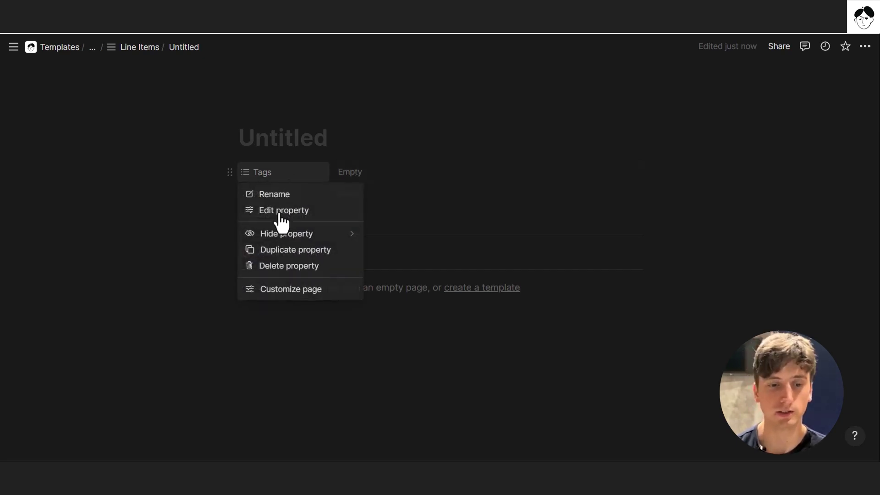
click(279, 266)
click(405, 253)
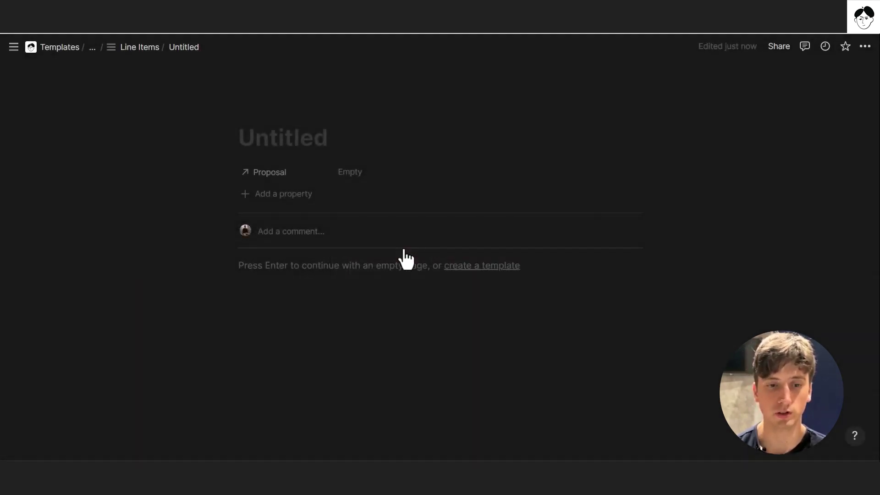
Step: Add a Number property named Price in US Dollar format and place it below the Proposal property
click(272, 209)
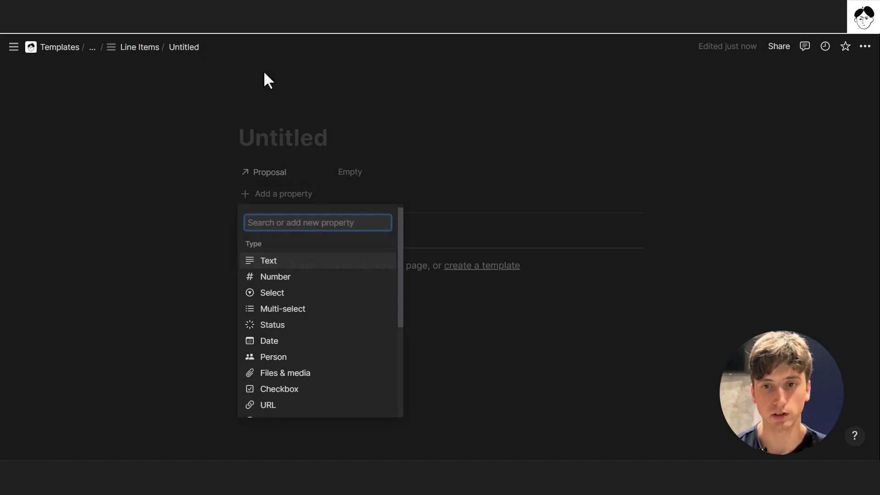
text(num)
key(Return)
text(Price)
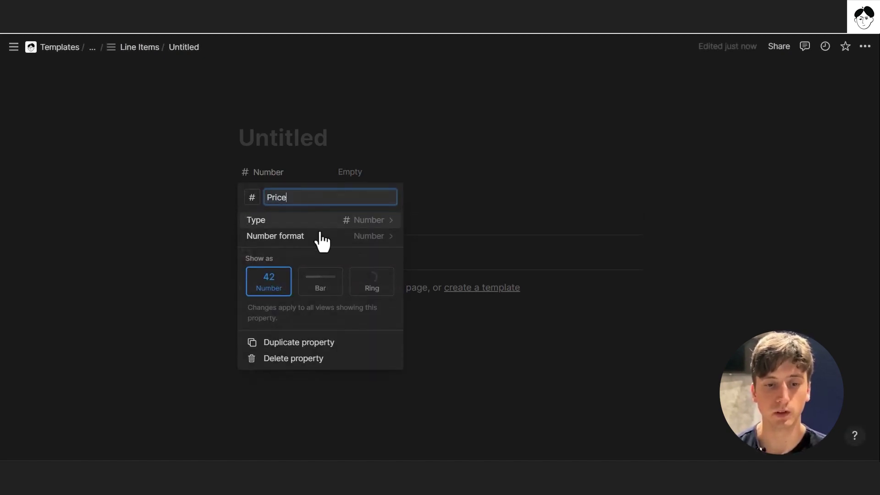
click(322, 237)
click(319, 245)
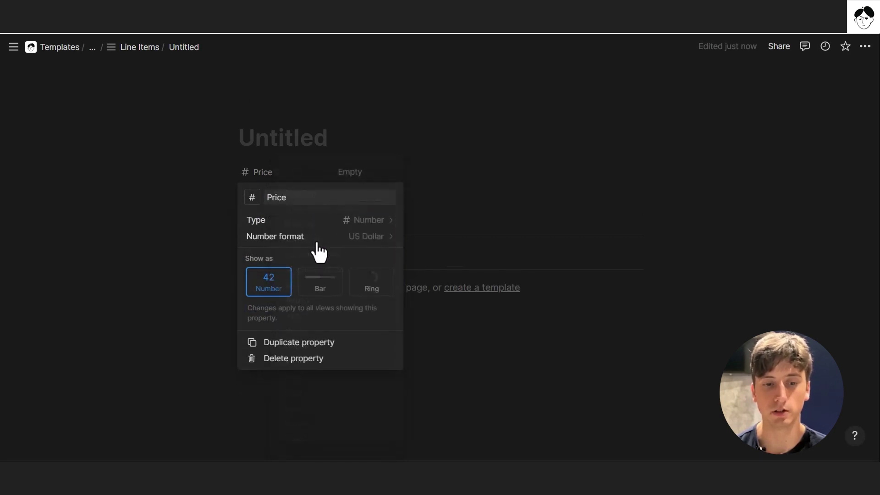
click(452, 163)
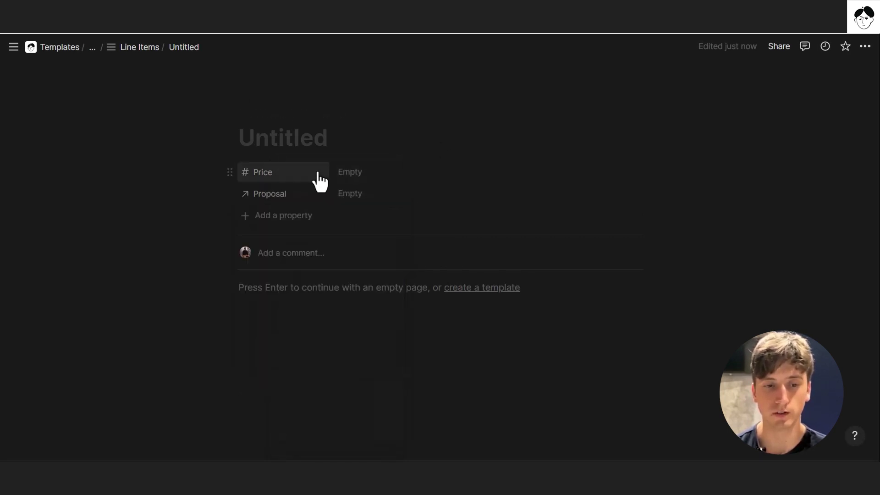
drag(318, 173, 312, 205)
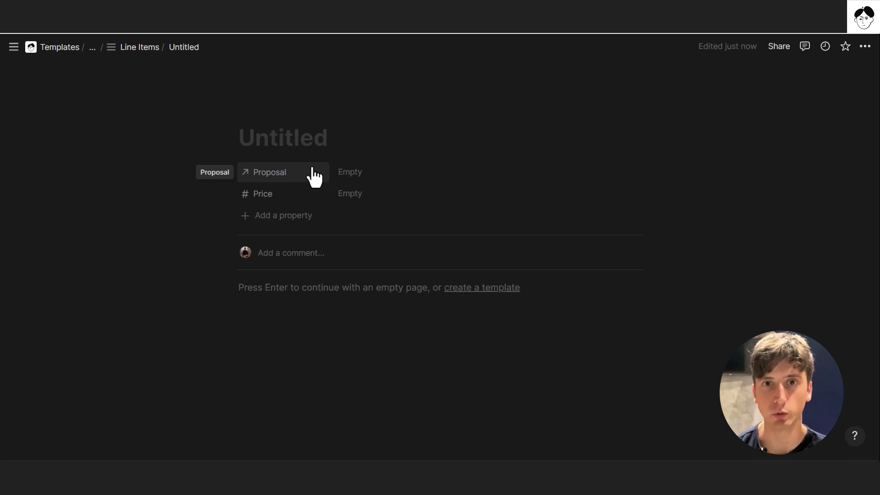
Step: Show Status in the Proposal relation and place it ahead of Name
click(344, 174)
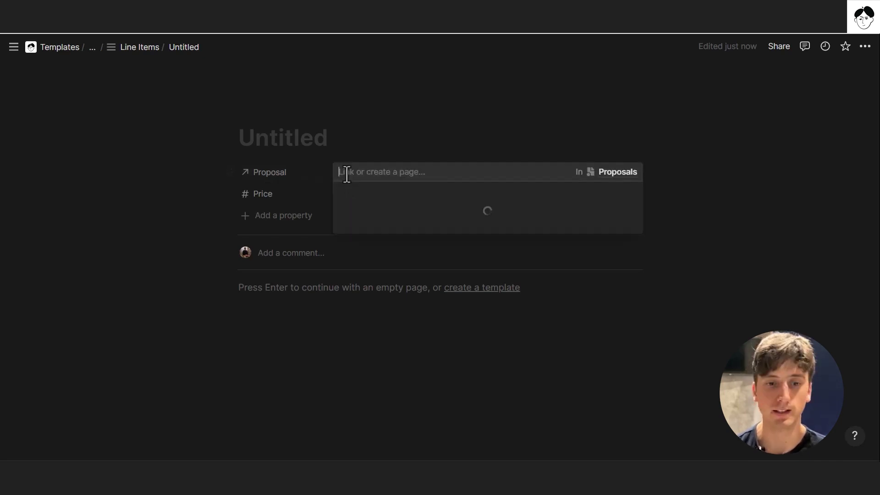
click(628, 196)
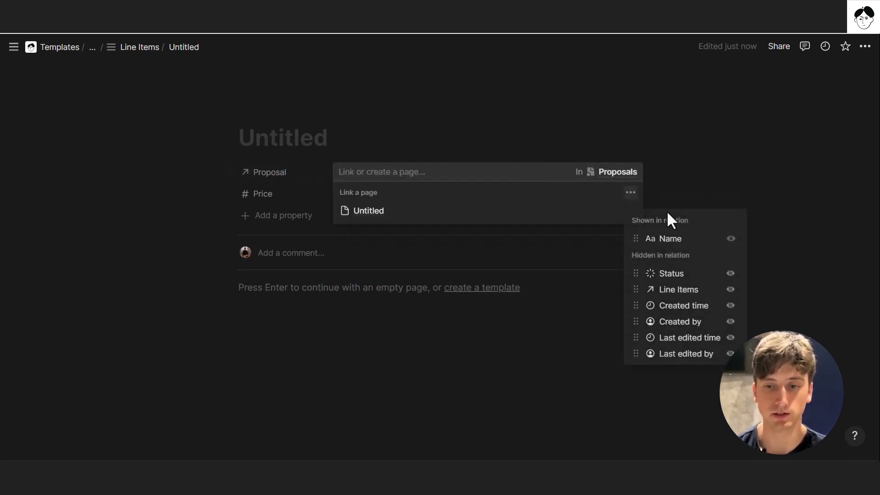
click(731, 274)
drag(642, 255, 632, 233)
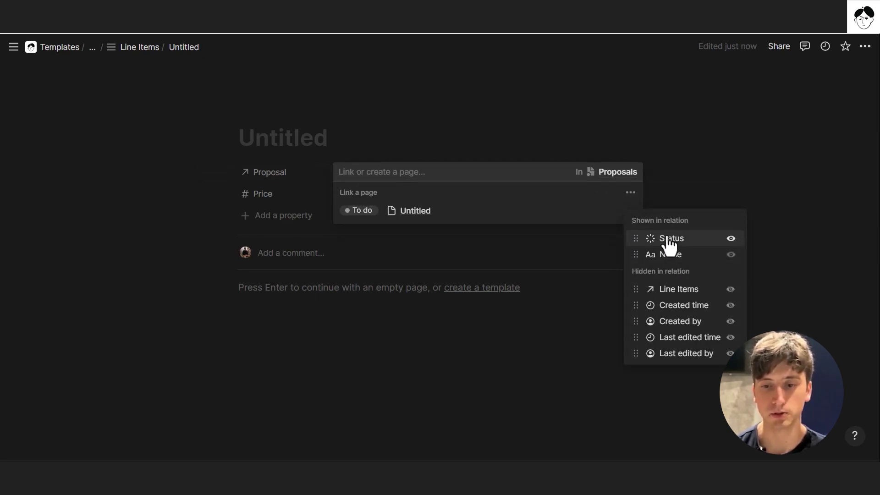
click(489, 129)
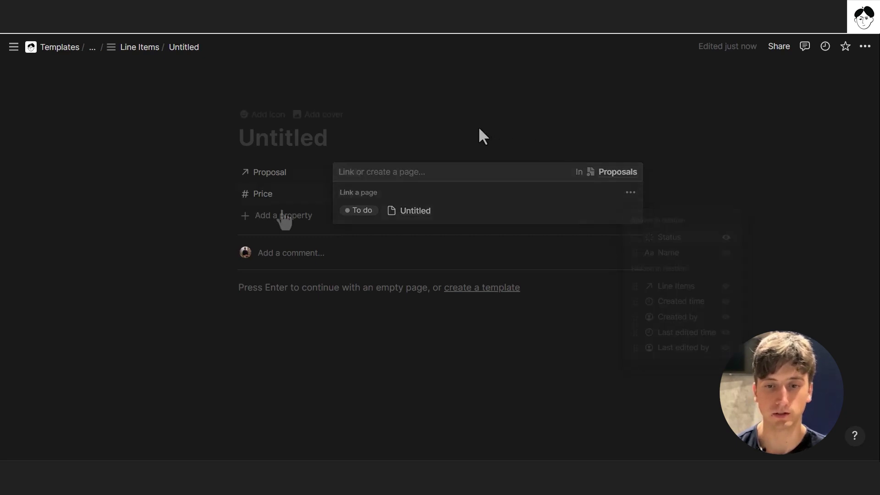
click(478, 129)
Step: Add a Number property named Quantity to the line item page
click(276, 217)
text(num)
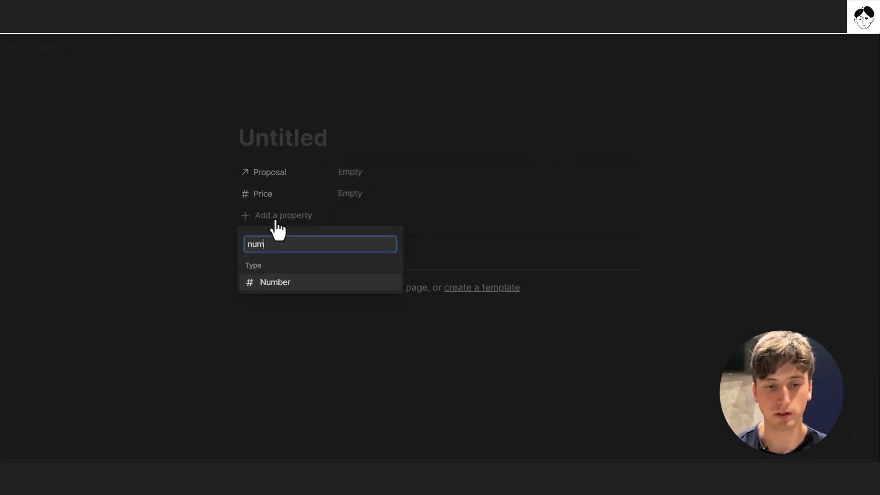
key(Return)
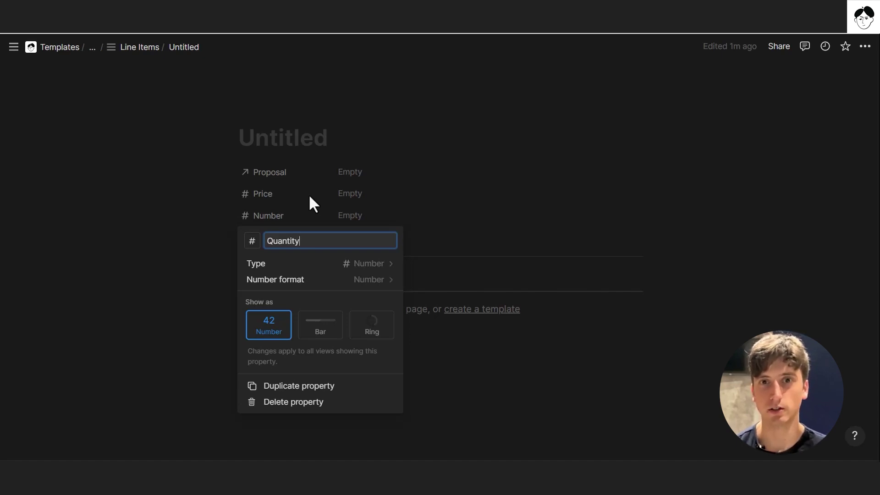
click(309, 194)
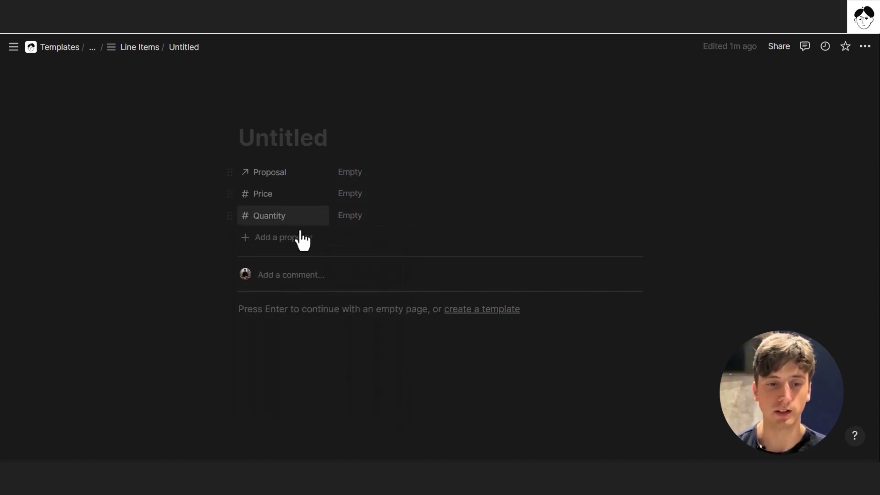
Step: Add a Formula property named Final price to the line item page
click(299, 237)
text(form)
key(Return)
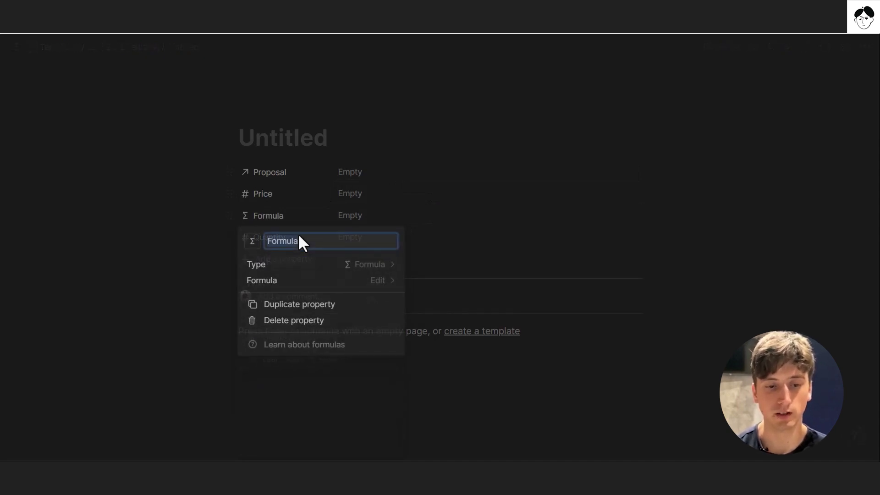
text(Final price)
key(Return)
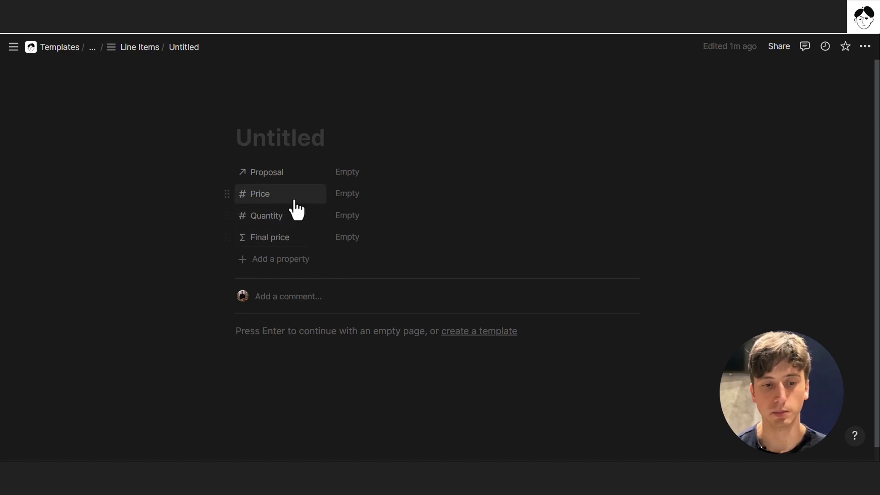
Step: Set the Final price formula to prop("Price") * prop("Quantity") and format its result in dollars
click(364, 240)
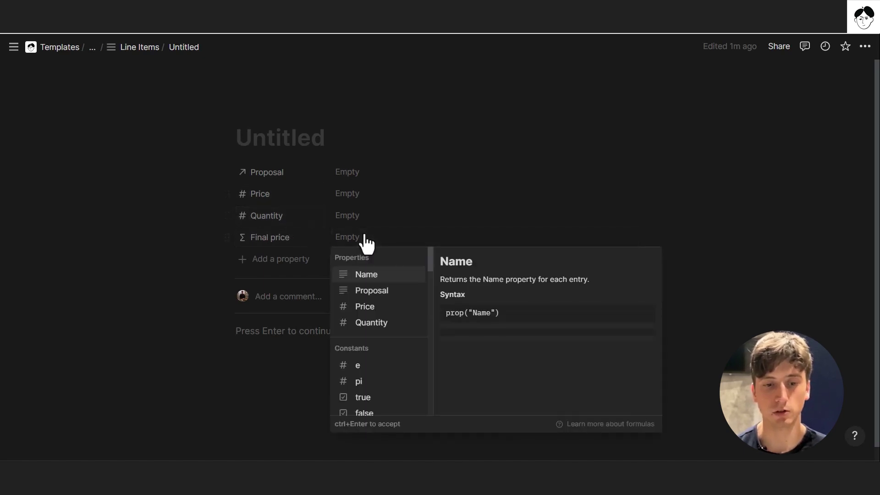
click(365, 329)
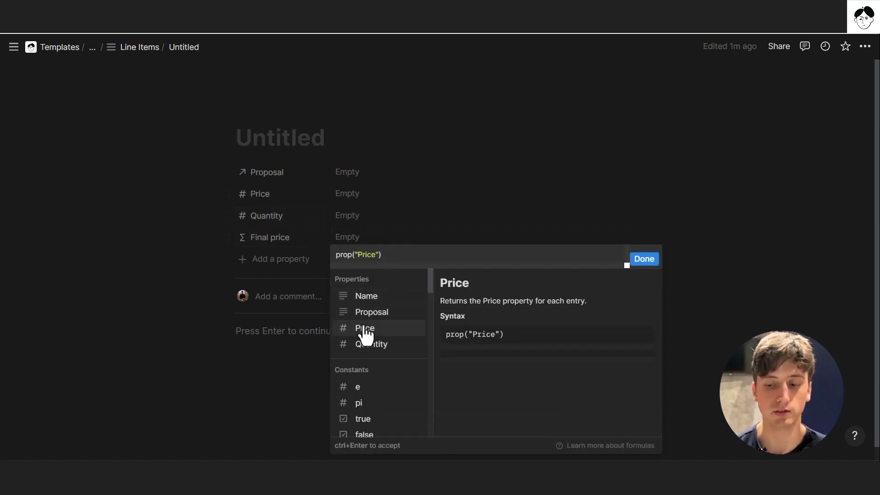
text(*)
click(366, 345)
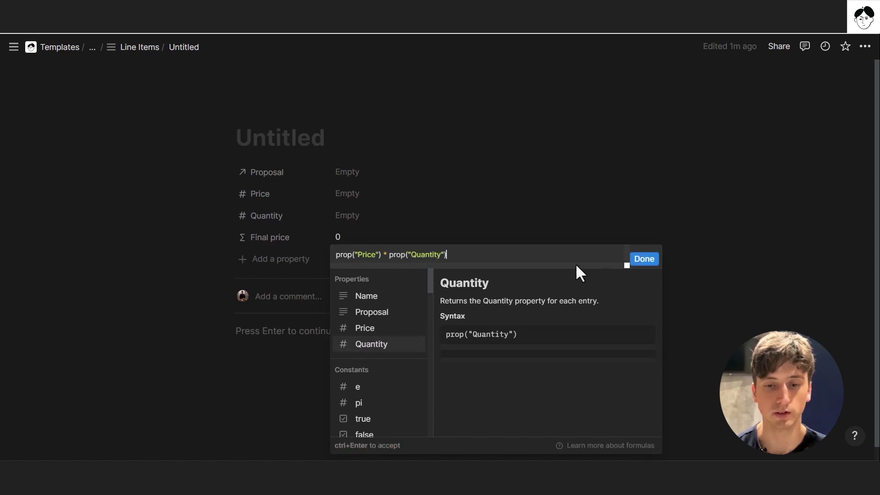
click(645, 260)
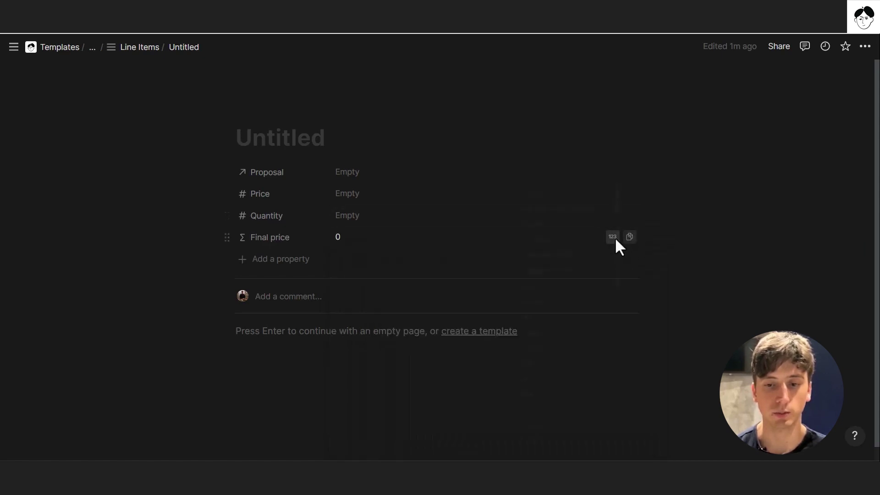
click(612, 238)
click(560, 255)
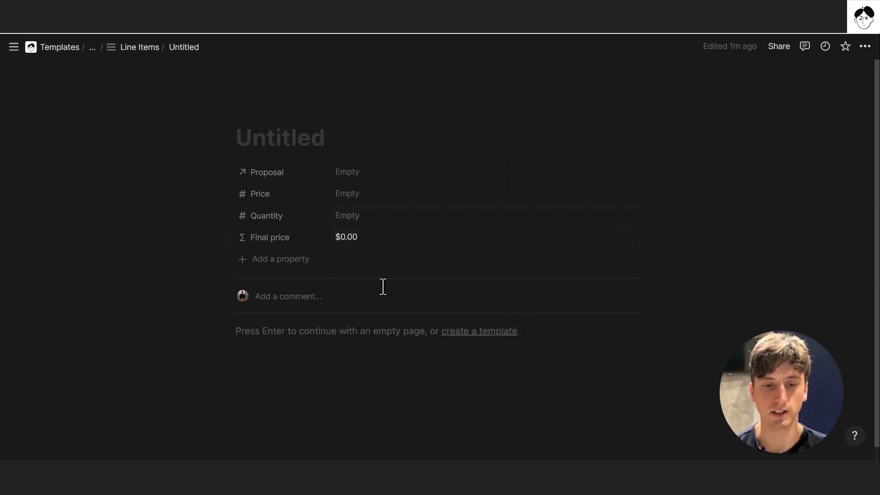
Step: Return to the Line Items database and rename its table view to "By proposal"
click(149, 54)
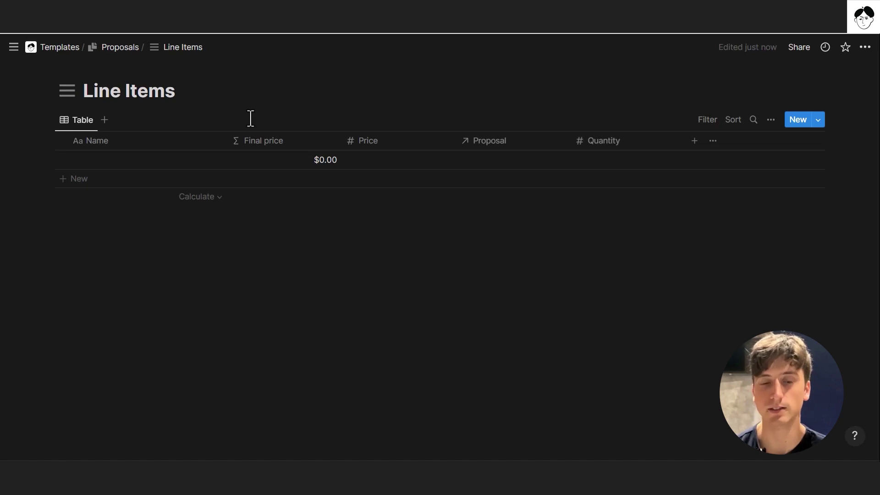
click(82, 120)
click(87, 142)
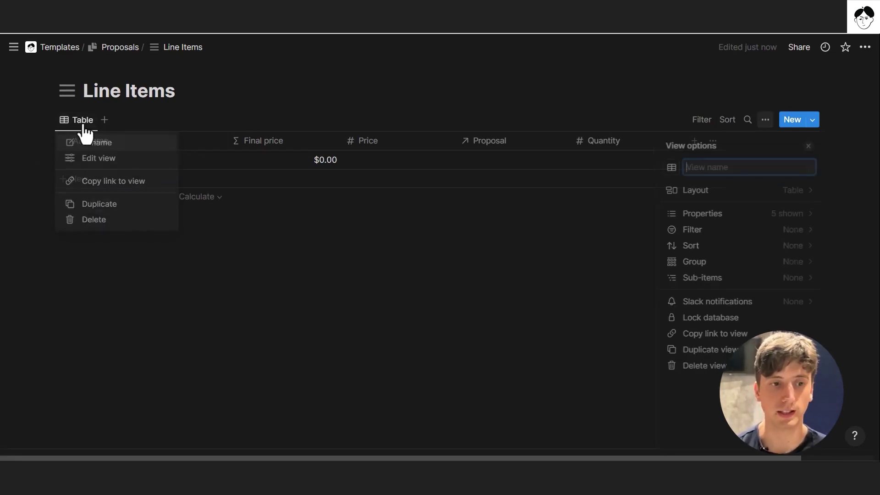
text(By proposal)
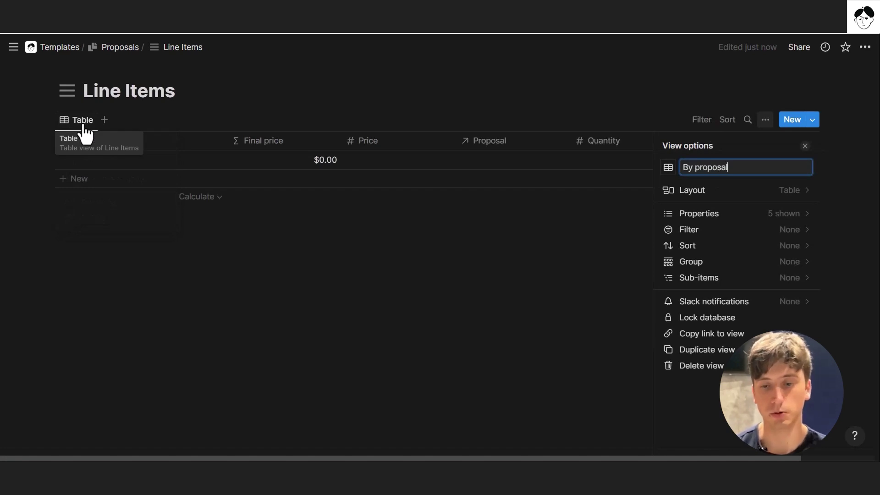
Step: Group the By proposal view by the Proposal property and hide empty groups
click(712, 196)
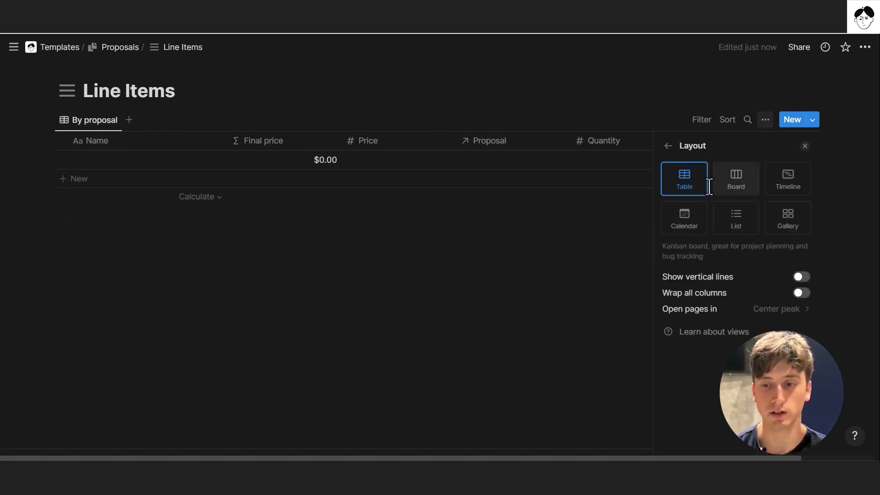
click(667, 147)
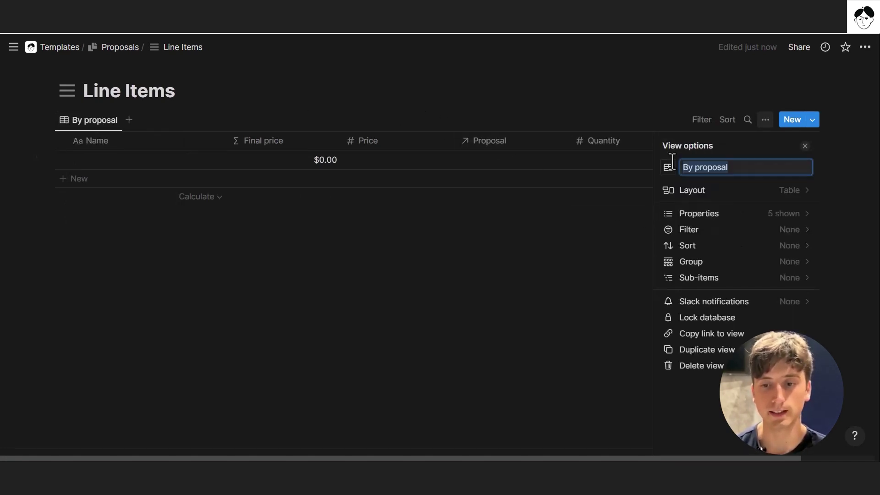
click(683, 263)
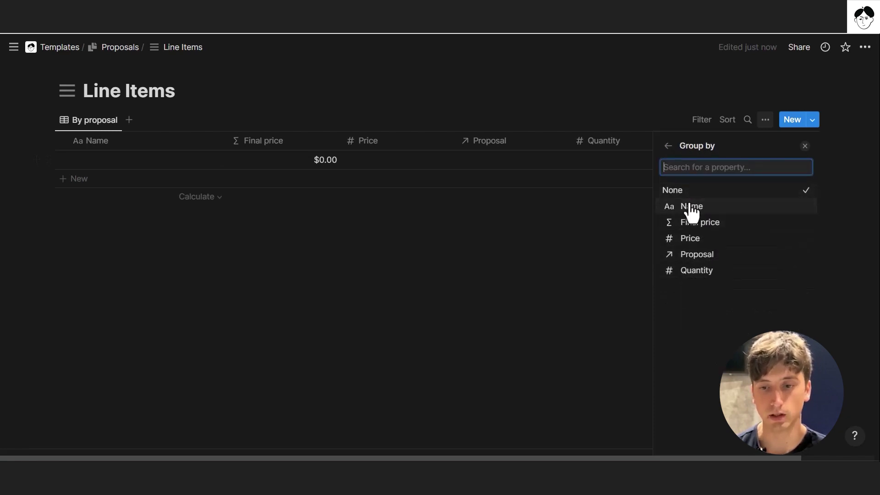
click(697, 254)
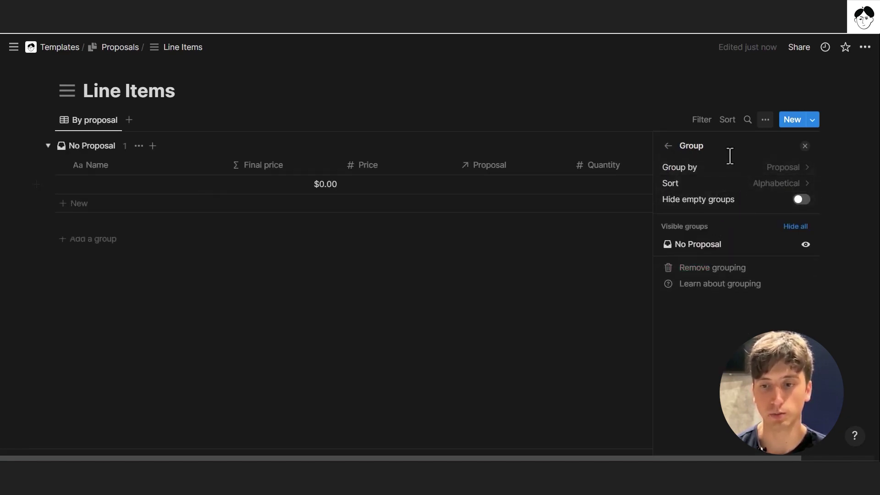
click(743, 201)
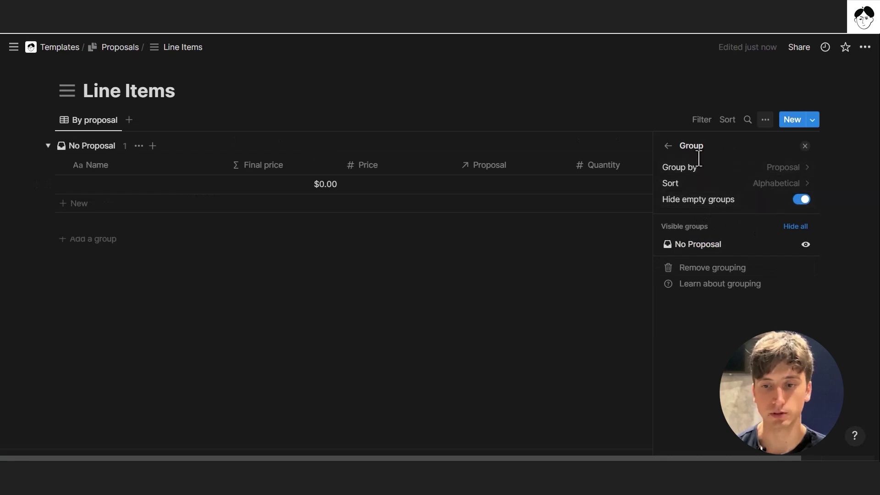
Step: Hide the Proposal property in the view and order the columns as Price, Quantity, Final price
click(668, 146)
click(749, 217)
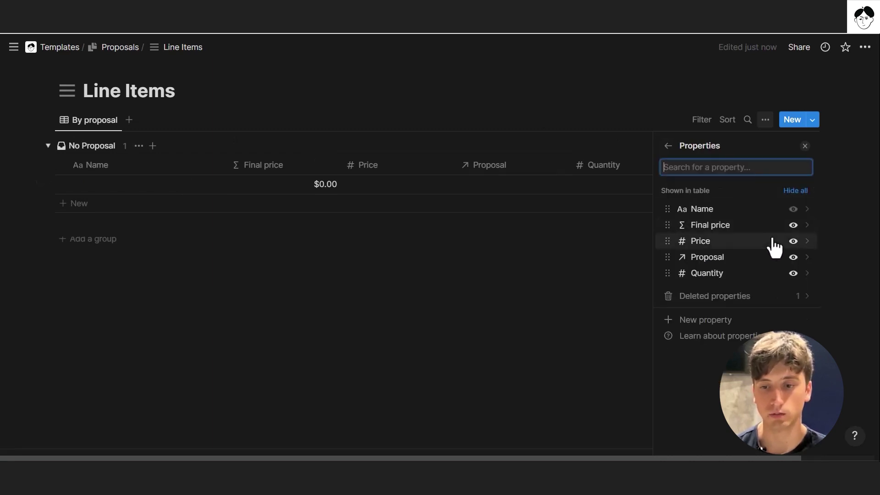
click(794, 257)
drag(743, 225, 743, 267)
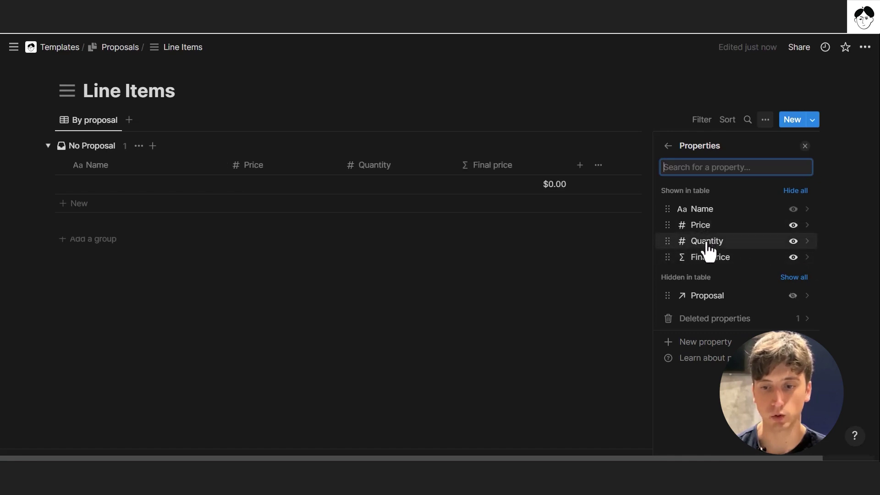
click(603, 126)
Step: Narrow the Final price column and choose a calculation for its footer
drag(571, 180, 540, 177)
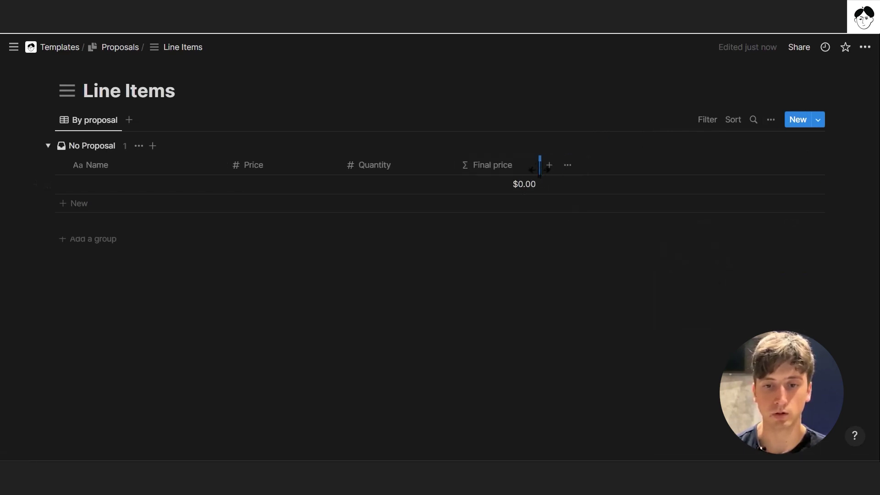
click(522, 222)
click(484, 357)
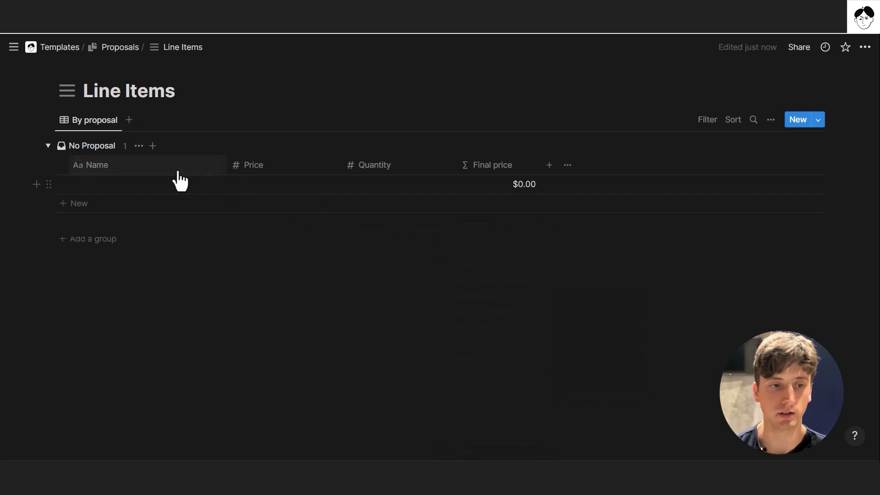
Step: Set the No Proposal group's calculation to the sum of Final price
click(123, 147)
mouse_move(110, 283)
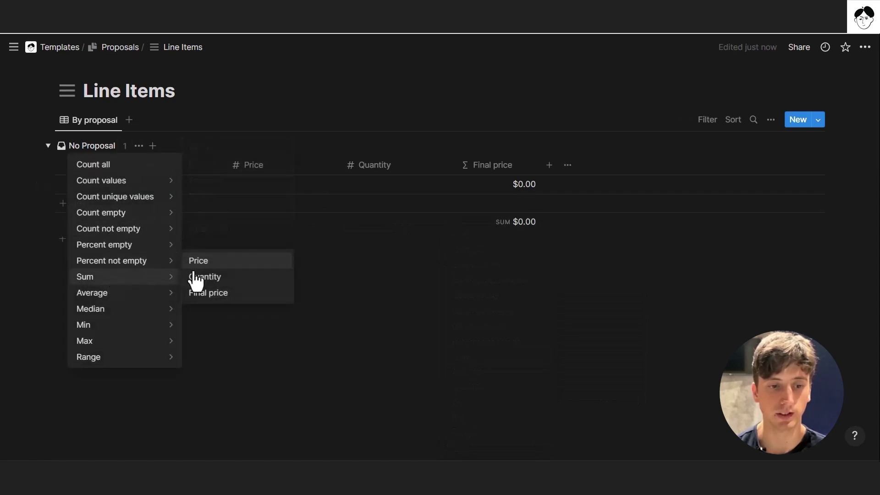
click(198, 296)
Step: Delete the blank line item in the No Proposal group and expand the hidden group
click(61, 184)
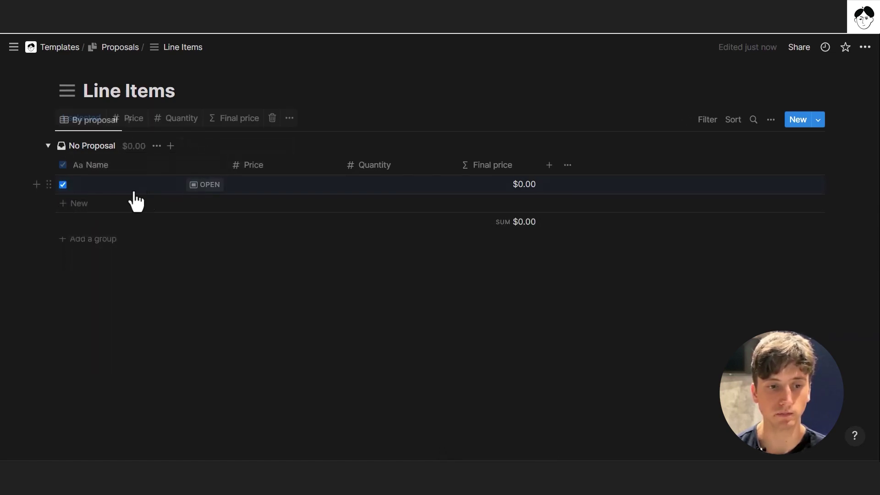
click(273, 120)
click(98, 140)
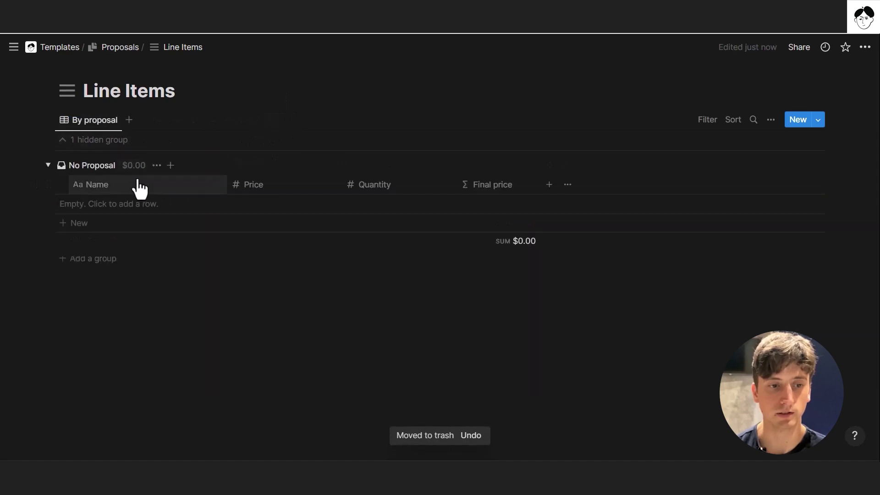
click(134, 185)
click(198, 306)
click(324, 135)
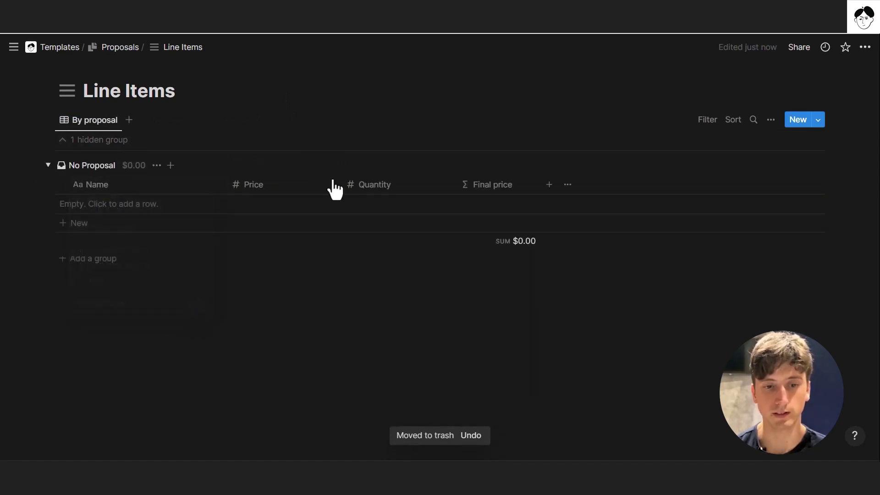
Step: Narrow the Price and Quantity columns with an Average calculation under each, and widen the Name column slightly
drag(341, 184, 295, 184)
drag(408, 184, 372, 184)
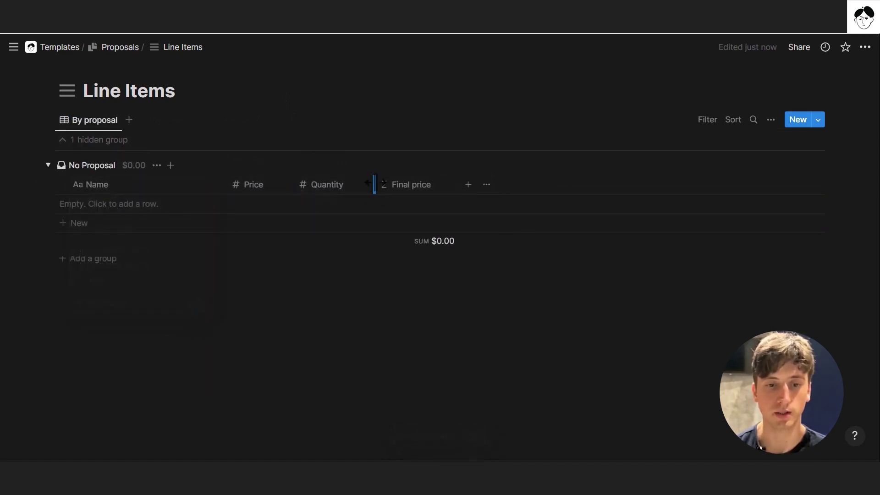
click(277, 248)
click(236, 379)
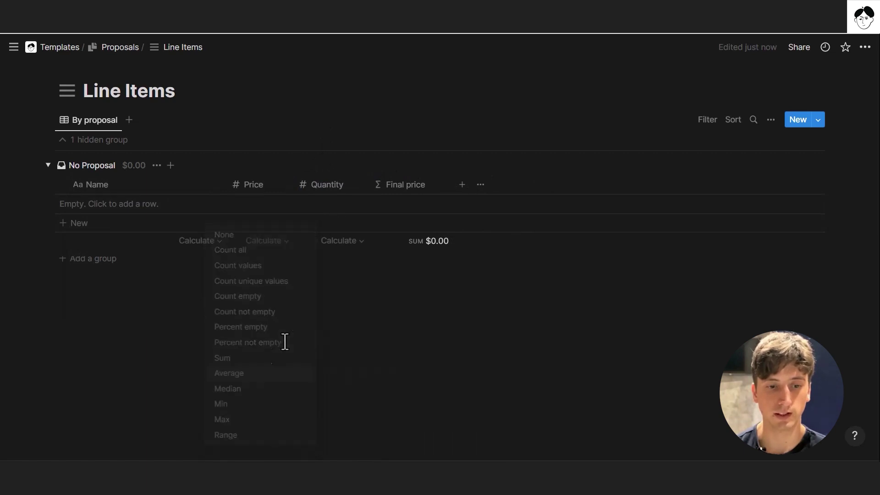
click(328, 250)
click(314, 381)
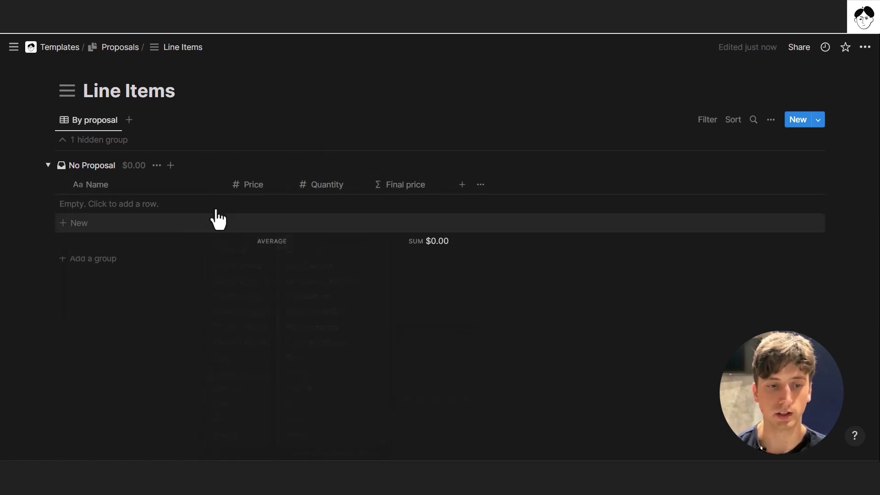
drag(228, 188, 247, 188)
Step: Add a blank line item without a proposal and add a Created time property on its page
click(237, 203)
click(243, 186)
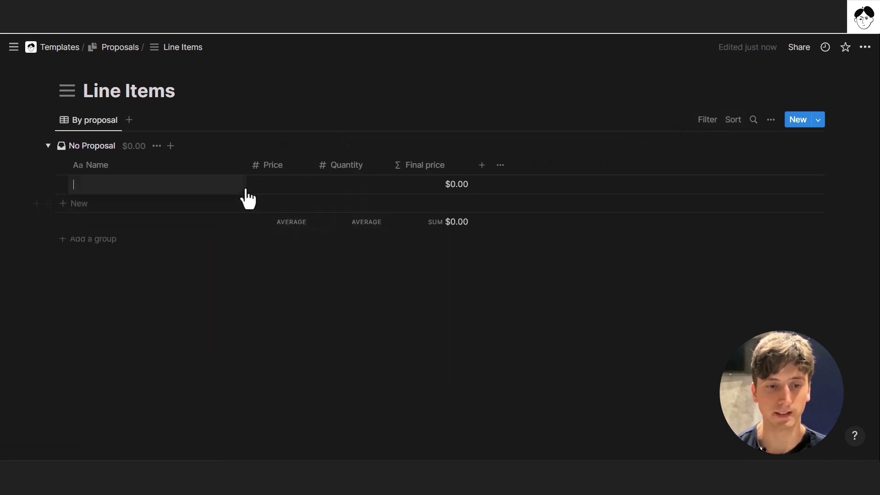
click(223, 183)
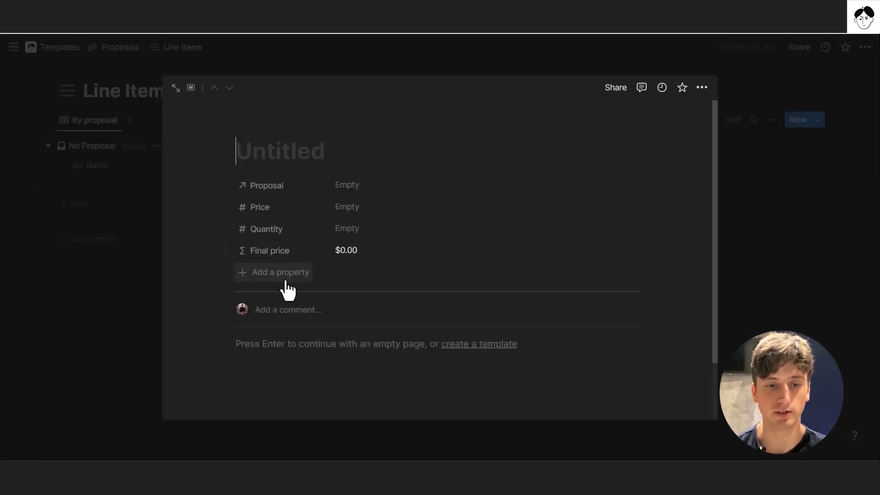
click(285, 274)
text(cre)
key(Return)
key(Return)
Step: Add a Created by property to the line item and place it below Created time
click(290, 298)
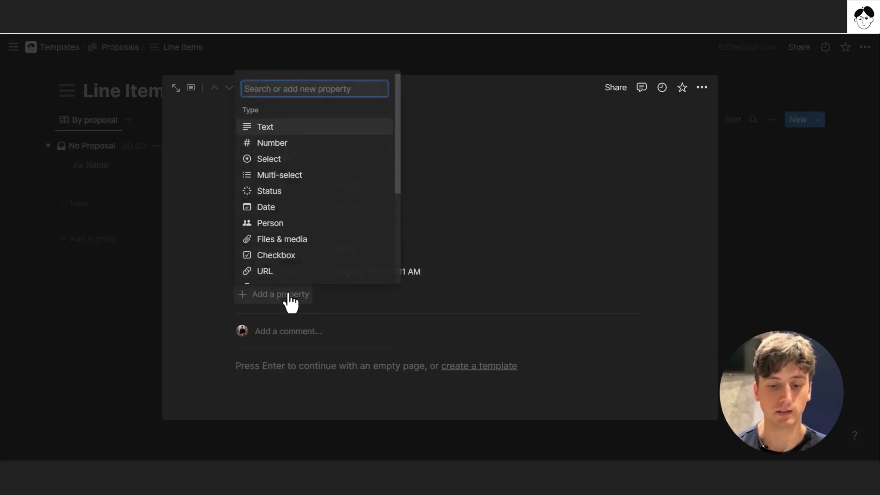
text(cre)
key(Down)
key(Return)
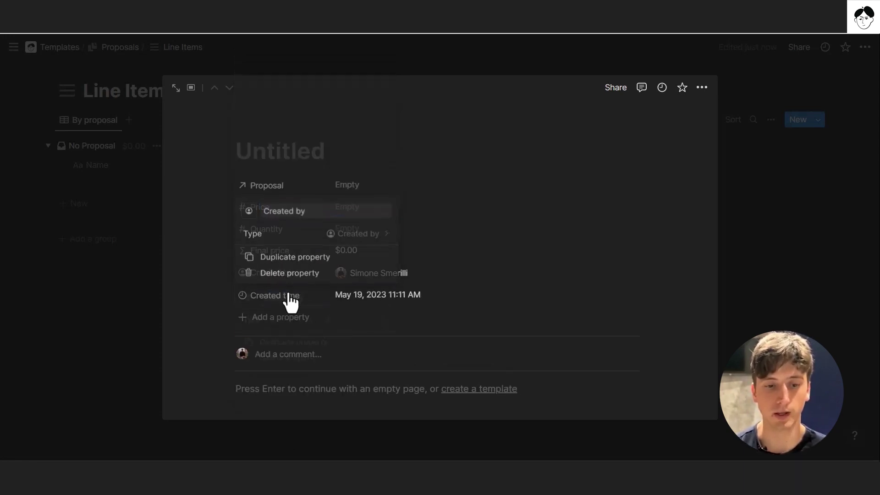
key(Return)
drag(310, 271, 301, 303)
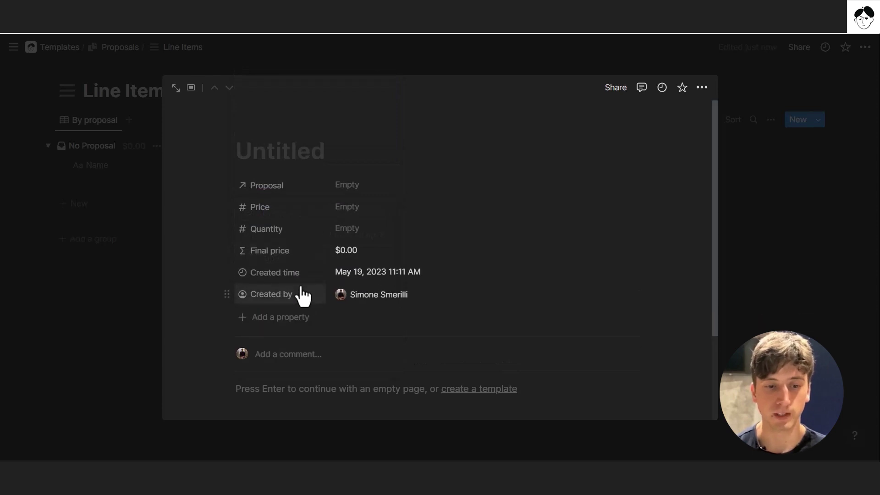
Step: Add a rollup property named "Proposal status" that shows the original Status through the Proposal relation
click(288, 320)
text(rol)
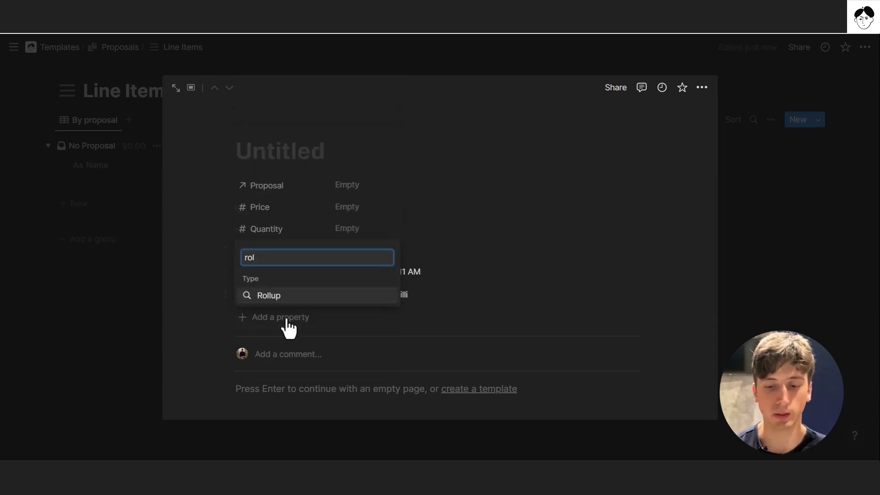
key(Return)
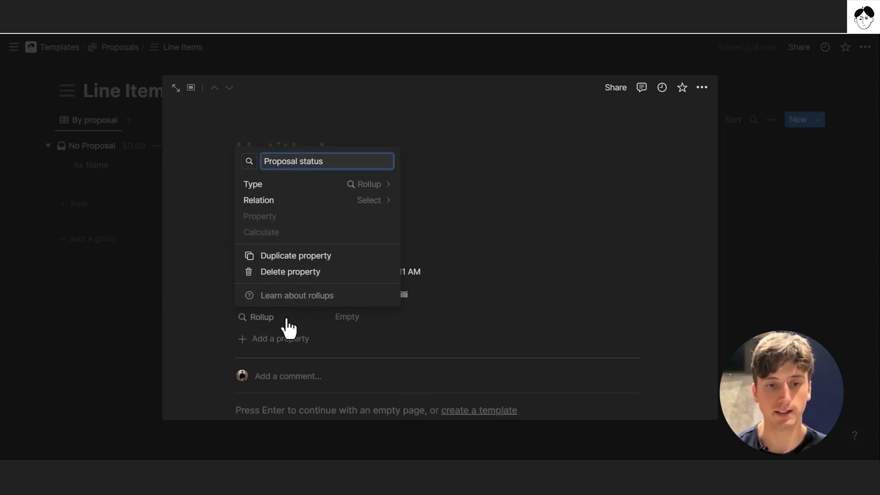
click(343, 200)
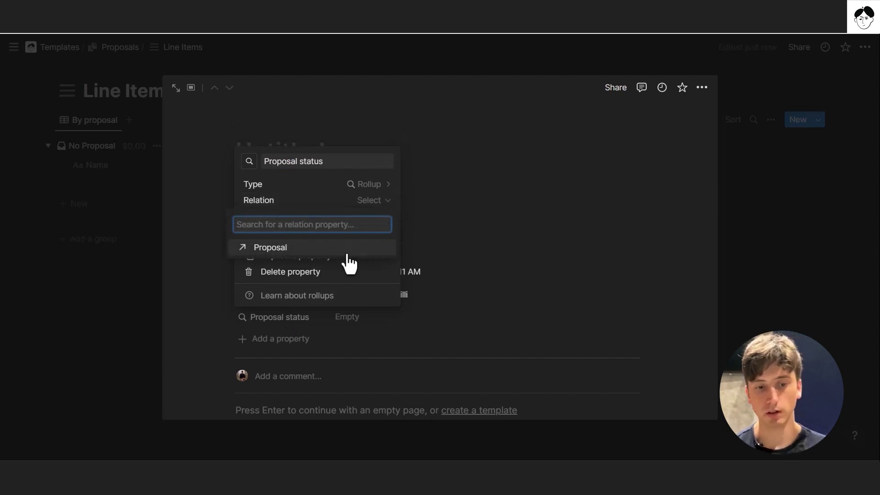
click(350, 249)
click(374, 218)
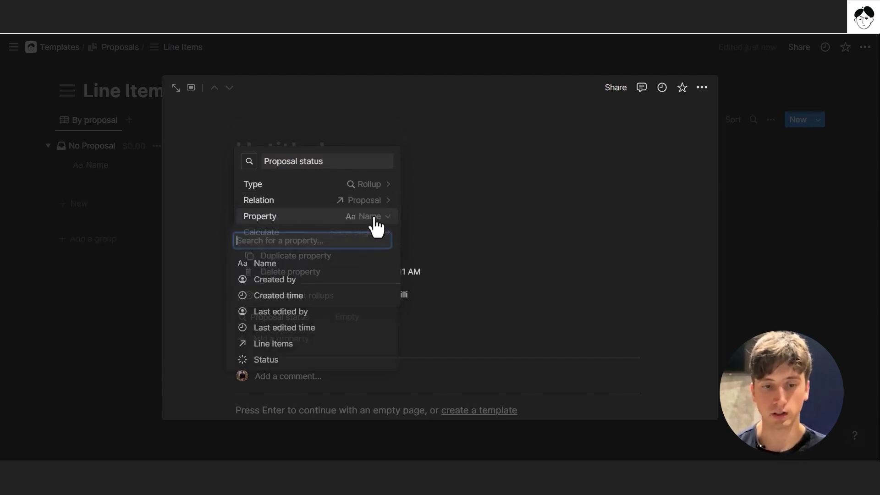
click(274, 360)
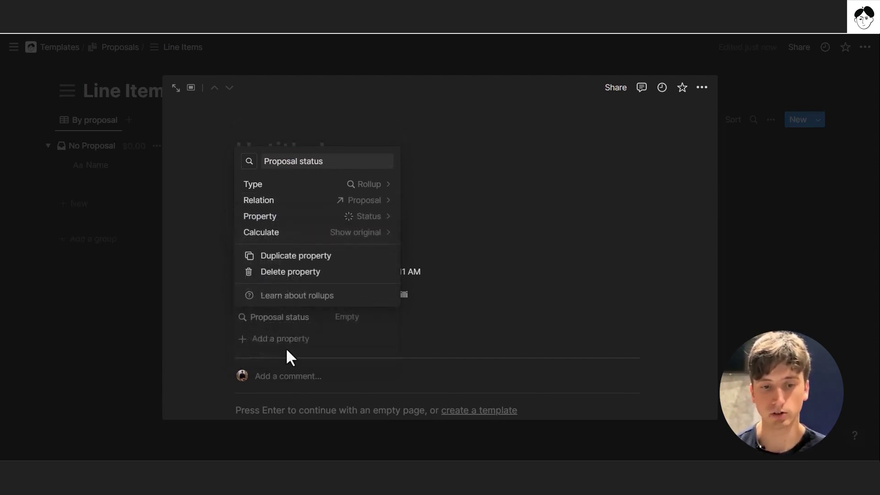
click(357, 232)
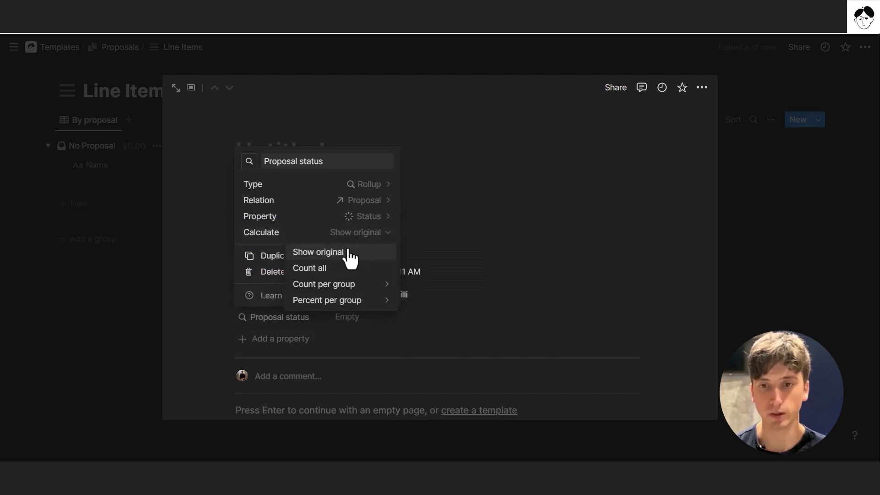
click(449, 239)
Step: Link the line item to the Untitled proposal and move Proposal status above Created time, closing the item
click(406, 187)
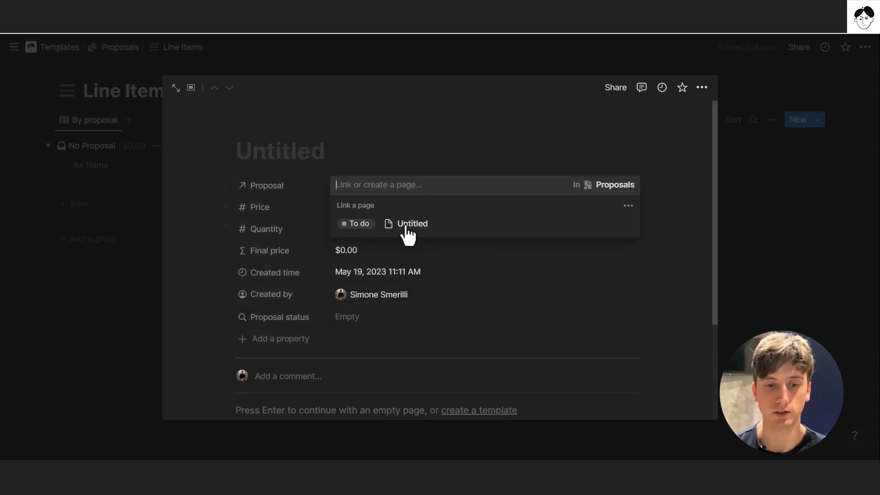
click(415, 224)
click(443, 243)
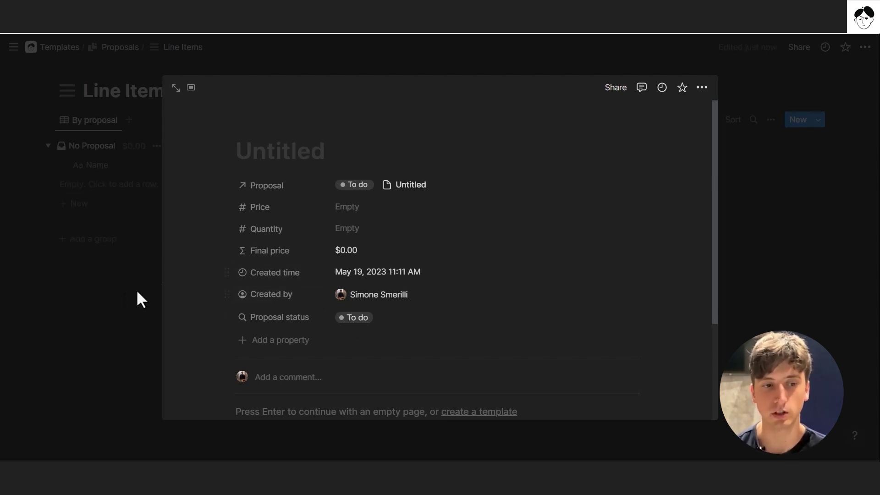
drag(277, 325, 284, 285)
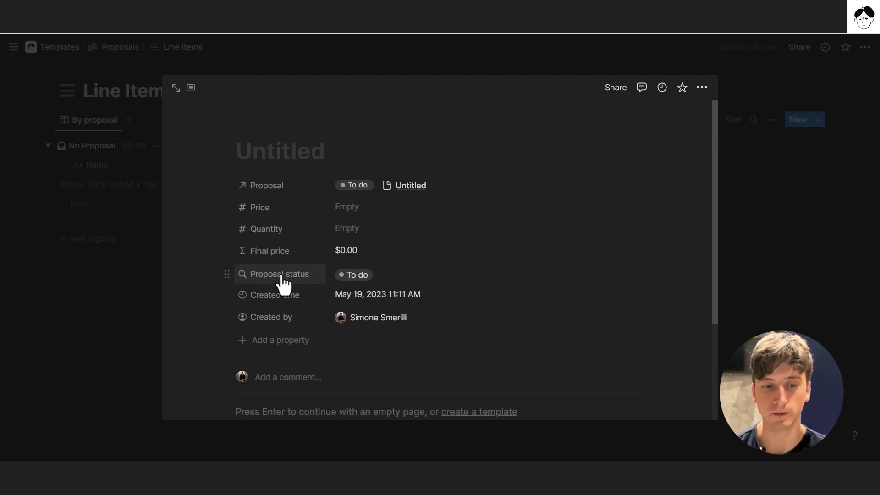
click(142, 304)
Step: Show the Proposal status and Created time properties in the By proposal view
click(762, 122)
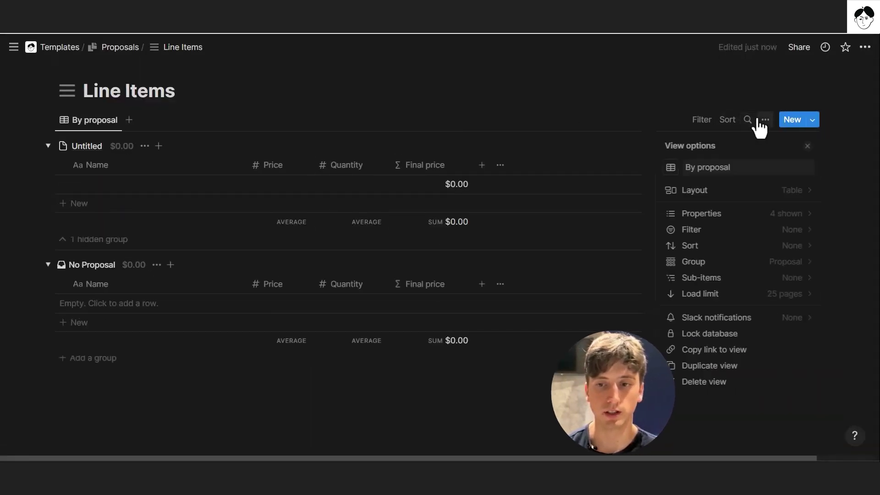
click(736, 210)
click(791, 345)
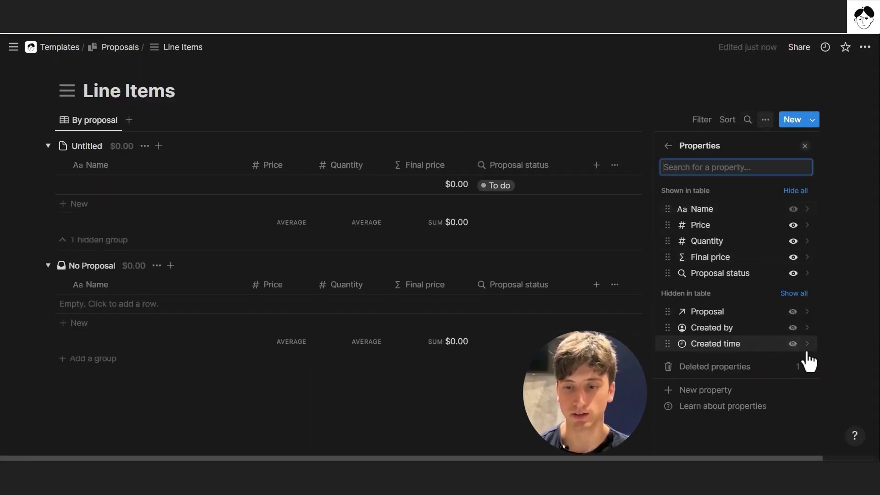
click(791, 345)
click(590, 94)
Step: Add filters for Created by, Created time, Final price, Proposal and Proposal status, leaving them without values, and save them for everyone
click(702, 120)
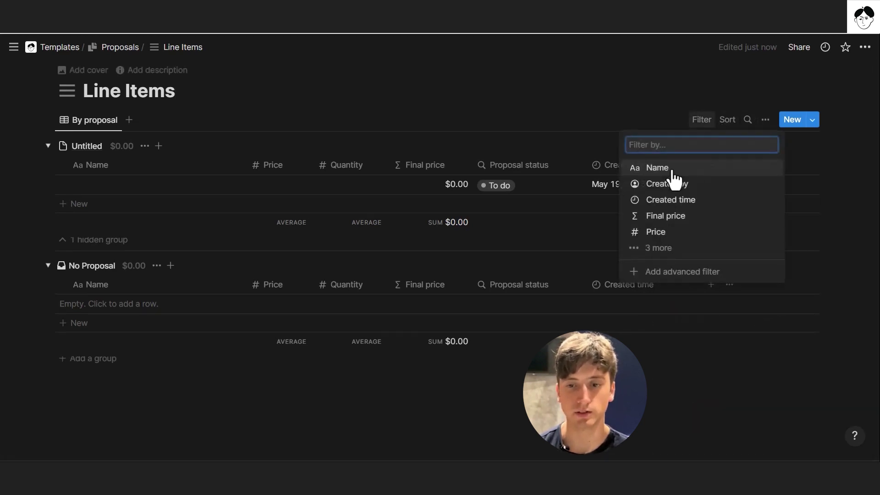
click(656, 246)
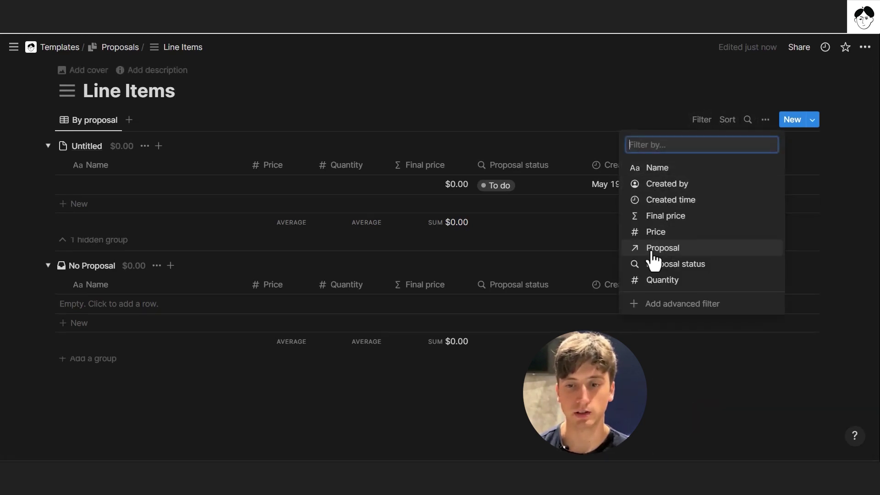
click(667, 184)
click(175, 146)
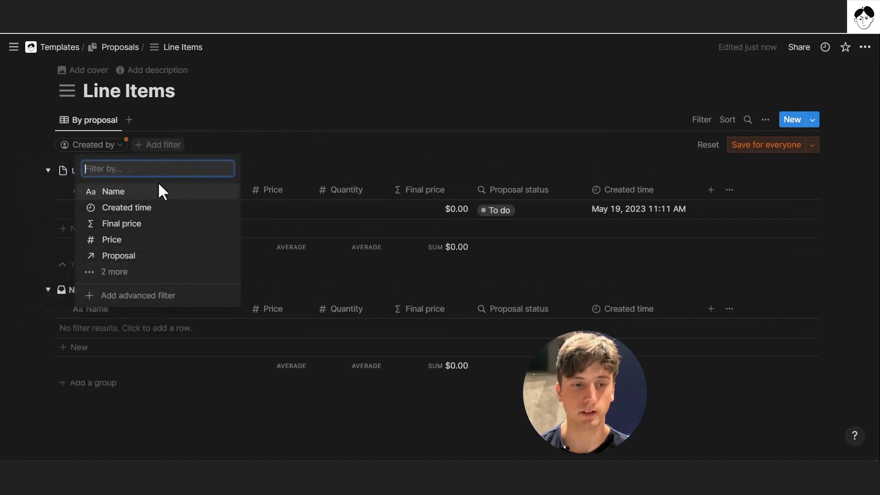
click(138, 208)
click(233, 145)
click(205, 207)
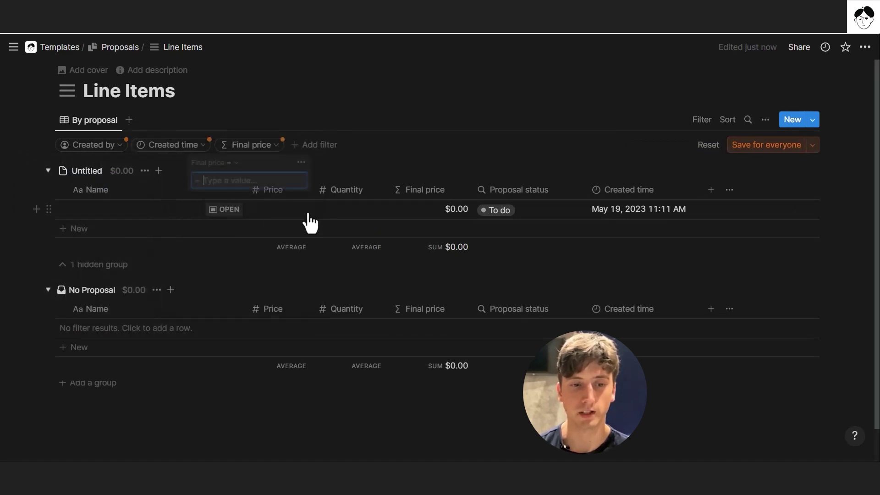
click(317, 151)
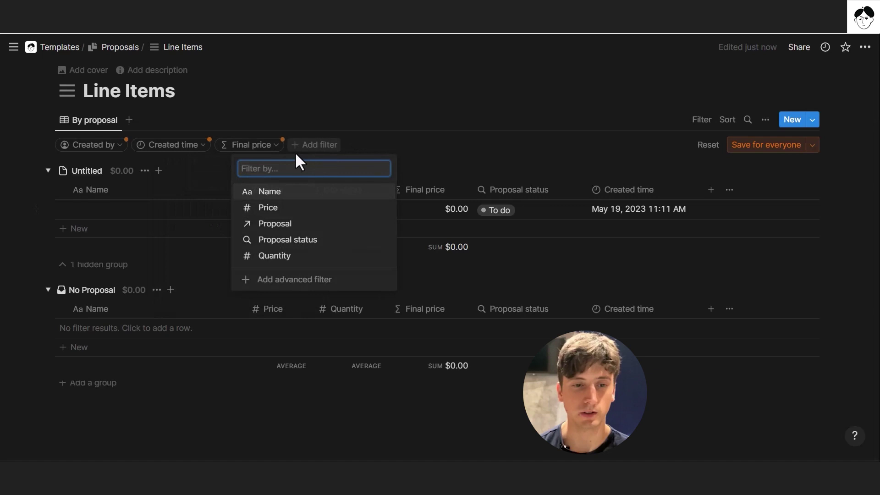
click(299, 225)
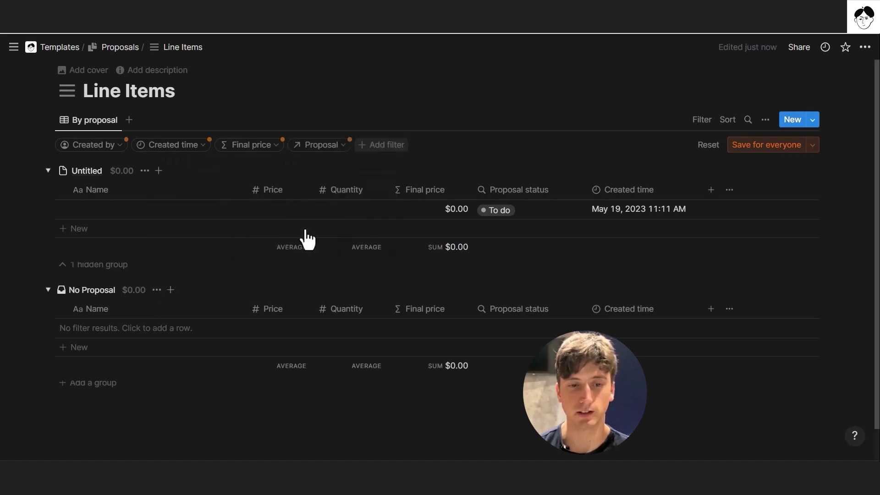
click(379, 144)
click(359, 225)
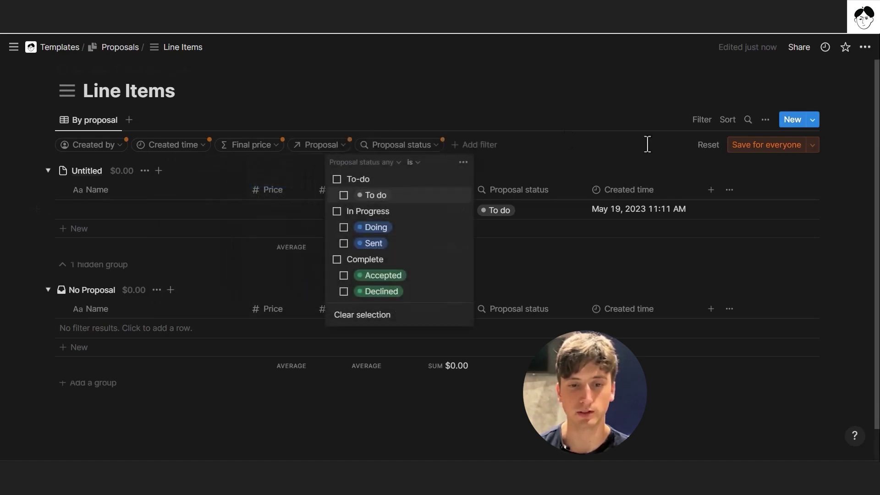
click(759, 146)
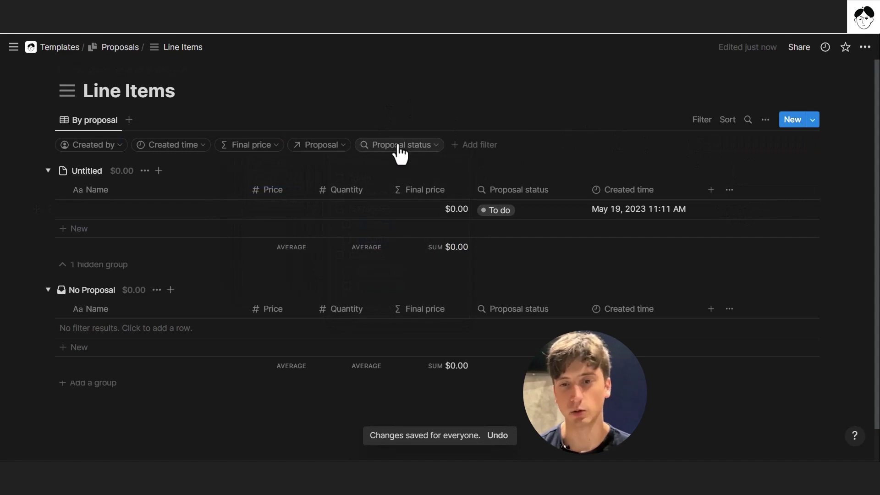
click(186, 146)
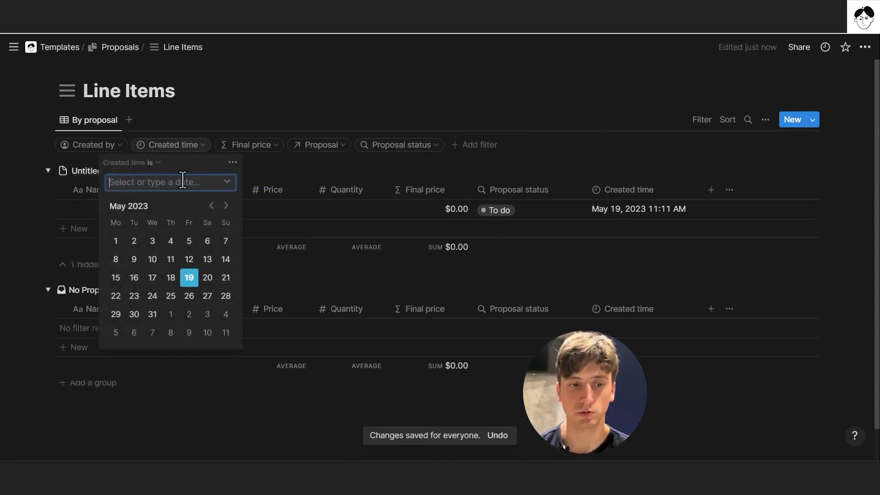
click(294, 146)
click(308, 146)
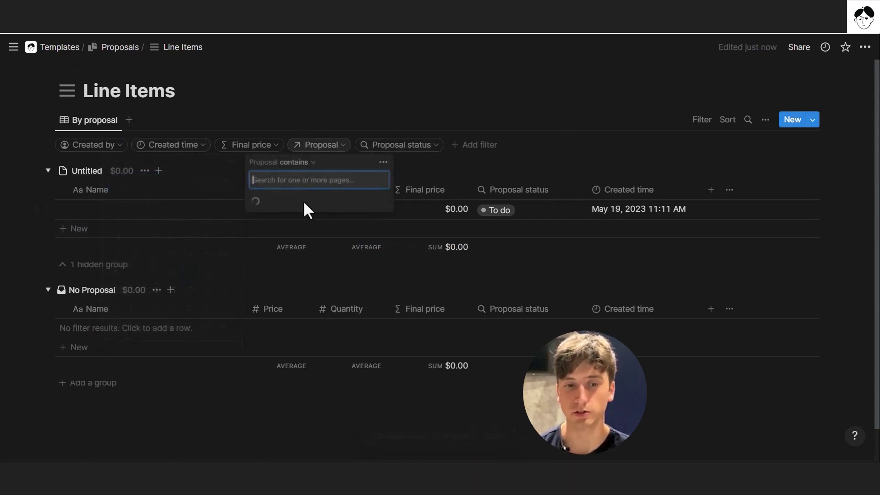
click(369, 110)
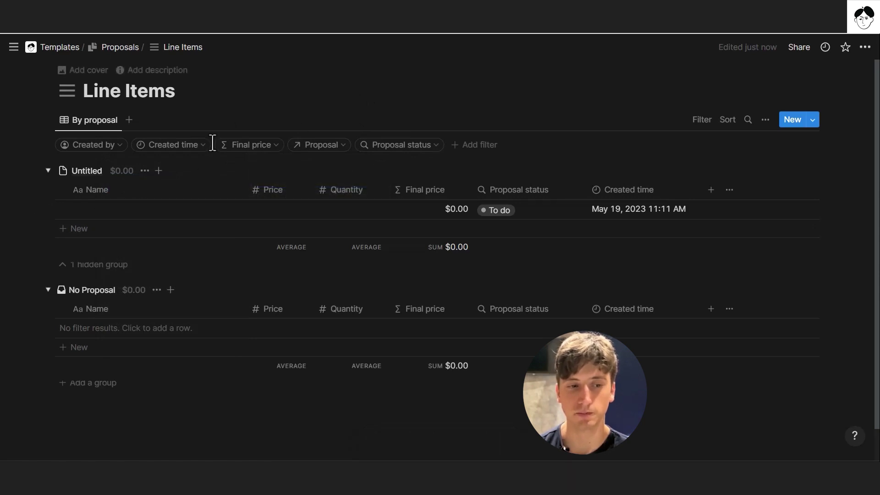
Step: Delete the blank line item in the Untitled proposal group
click(63, 210)
click(353, 118)
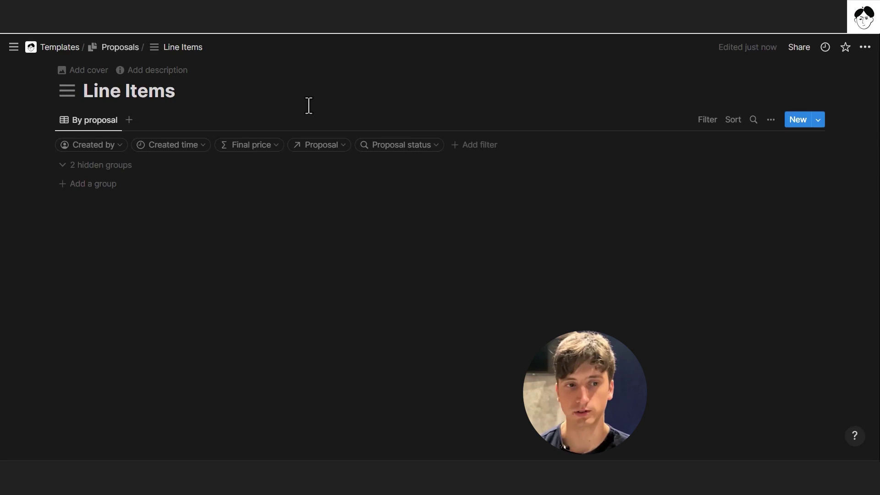
Step: Open the untitled entry of the Proposals database as a full page
click(120, 47)
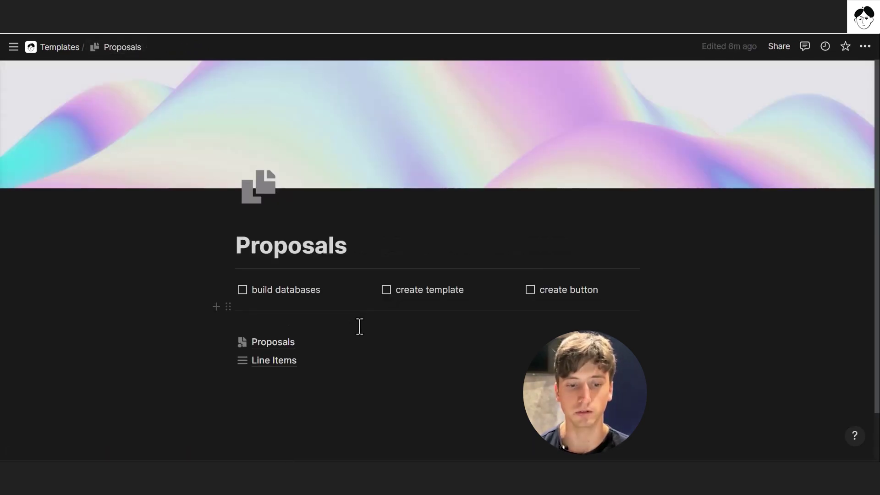
click(341, 352)
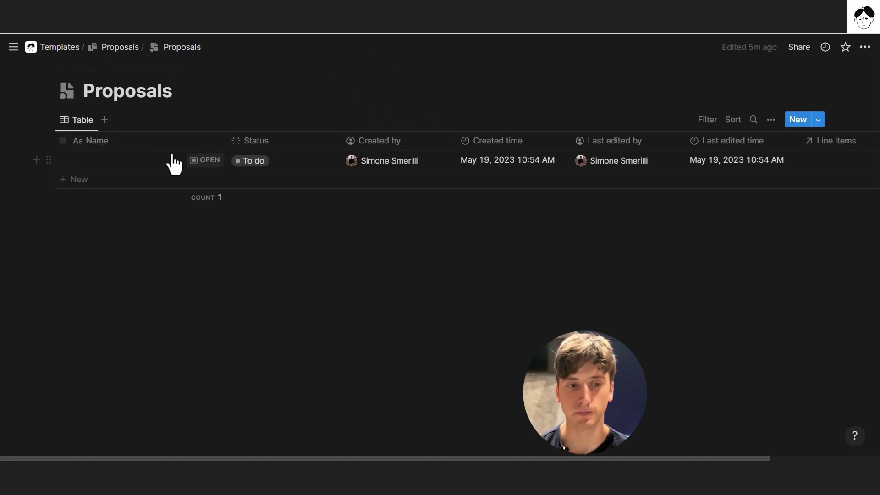
click(204, 162)
click(172, 88)
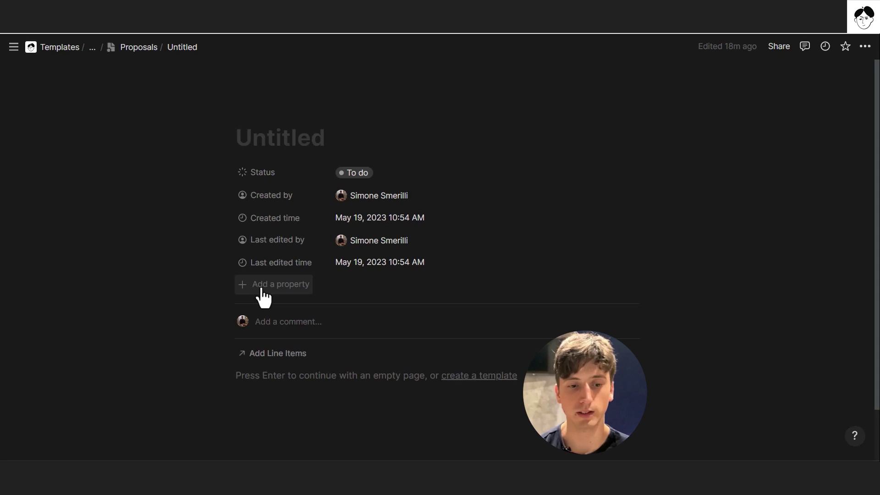
Step: Add a Total price rollup that sums Final price from the Line Items relation, and place it directly below Status
click(263, 285)
text(roll)
key(Return)
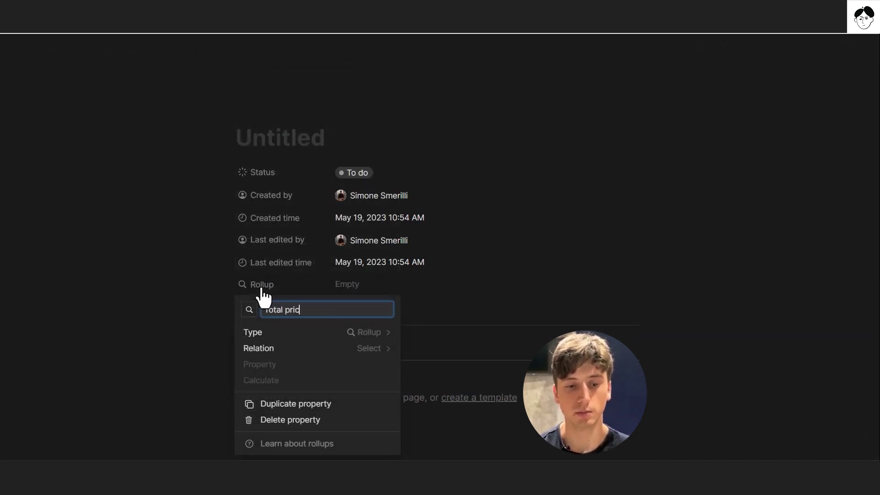
click(280, 349)
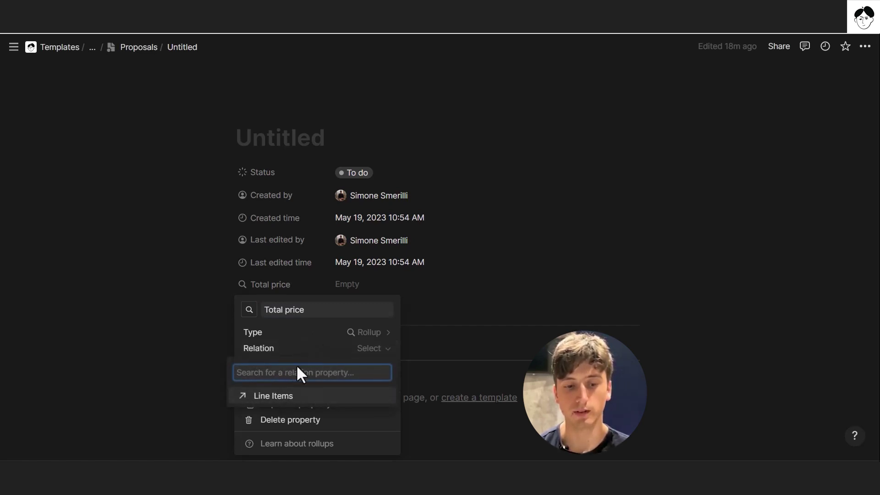
click(293, 397)
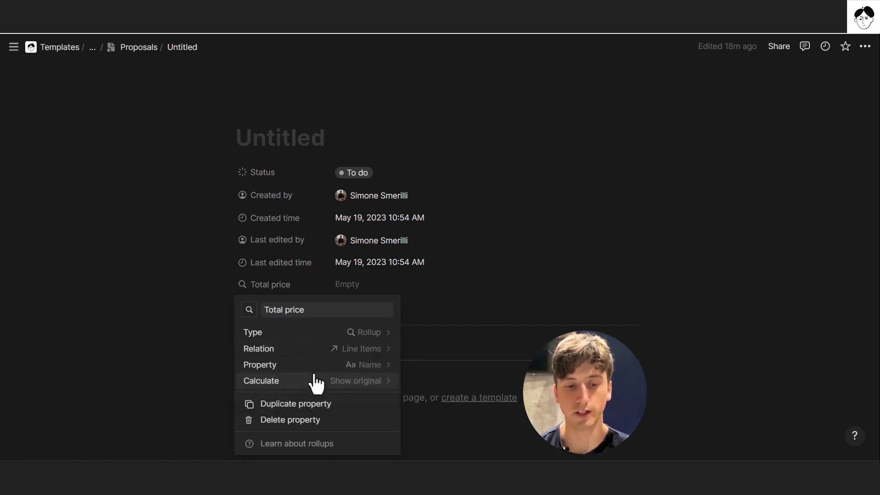
click(319, 365)
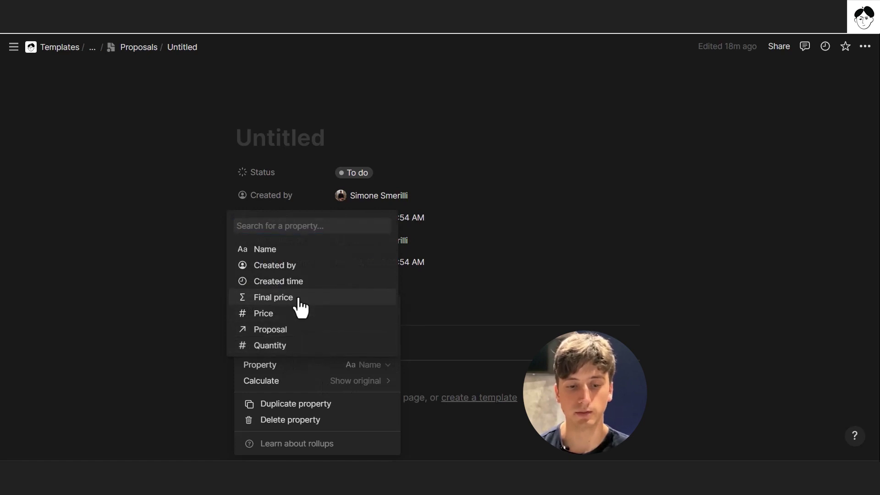
click(297, 299)
click(292, 388)
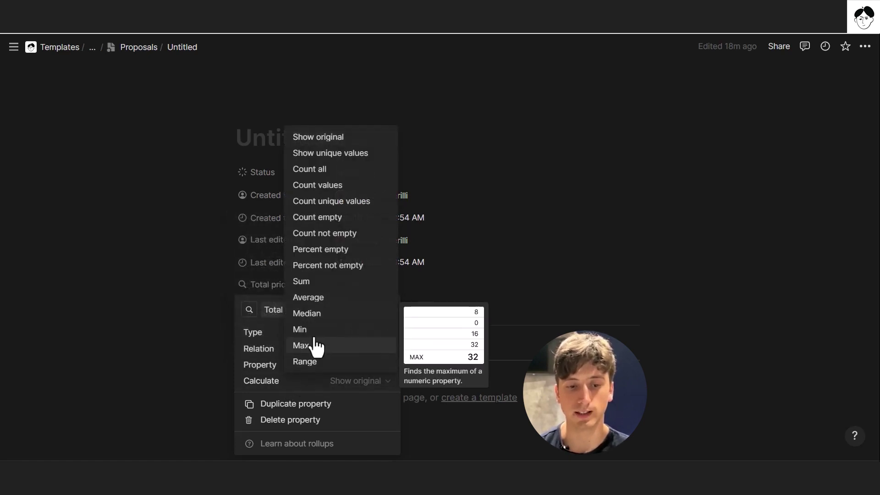
click(317, 282)
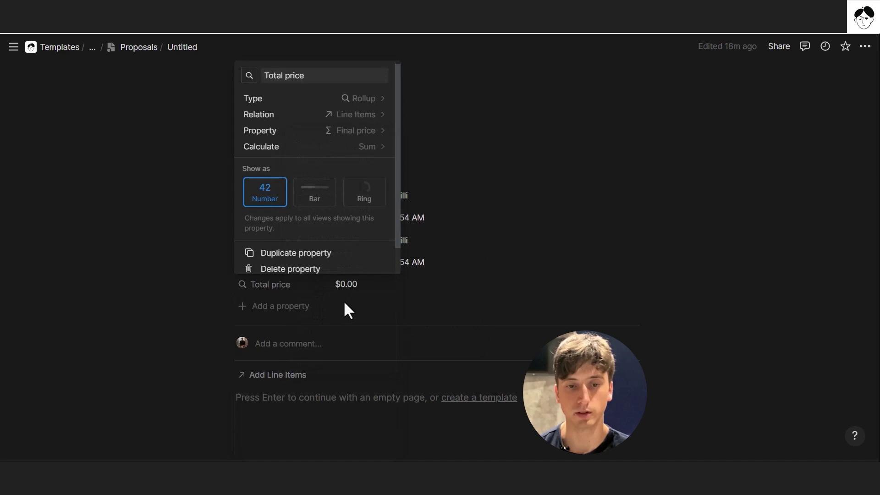
click(396, 291)
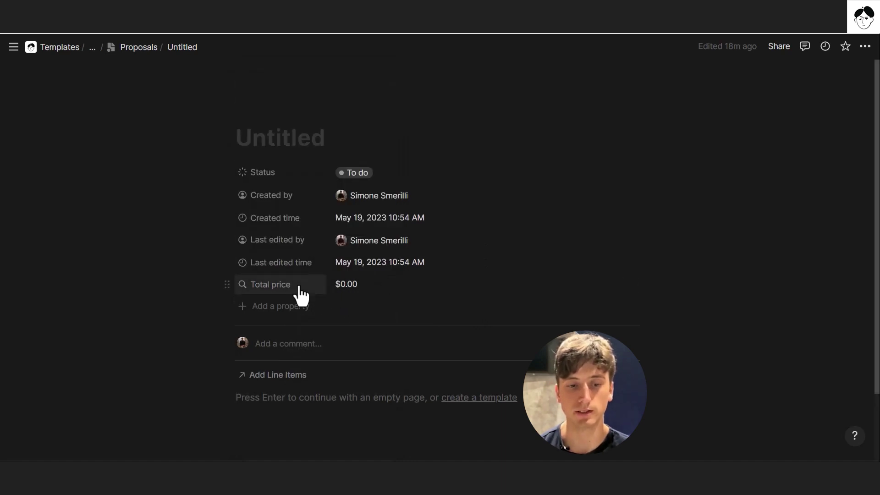
drag(299, 284, 302, 195)
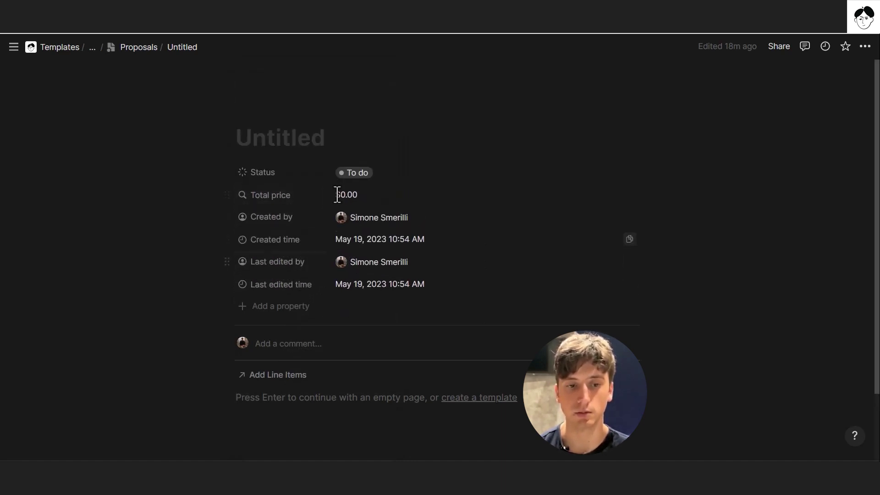
Step: Return to the Proposals database and change its table view to the Board layout
click(138, 47)
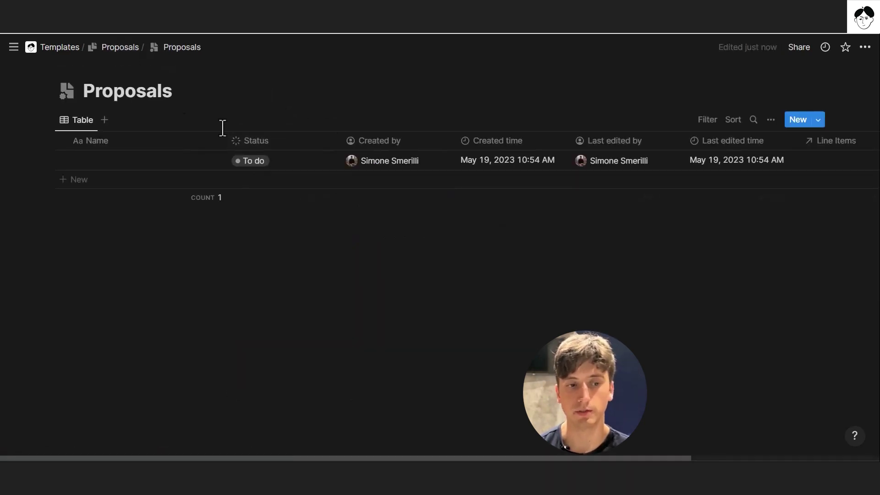
click(771, 120)
click(725, 190)
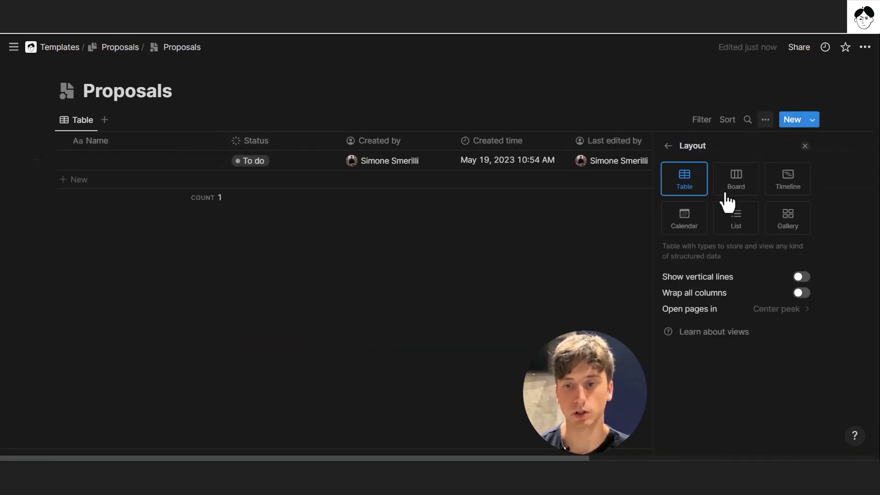
click(730, 190)
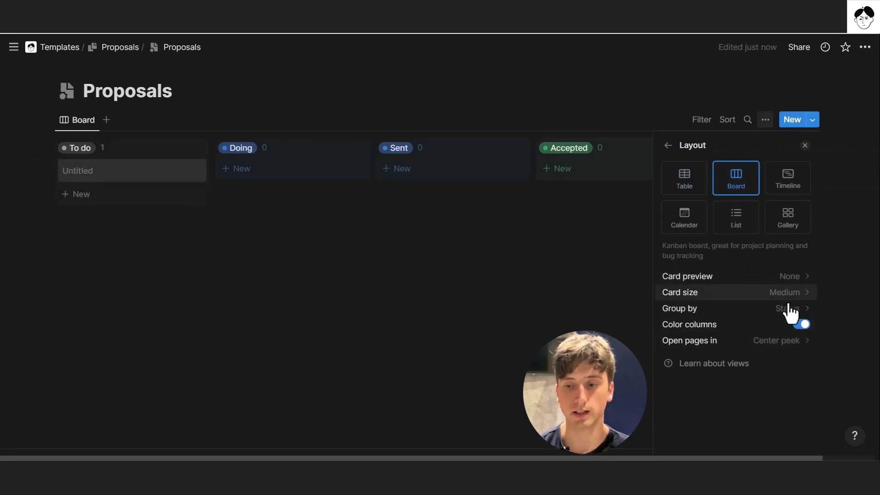
click(650, 134)
Step: Show the Total price, Last edited time and Created by properties on the board cards
click(772, 121)
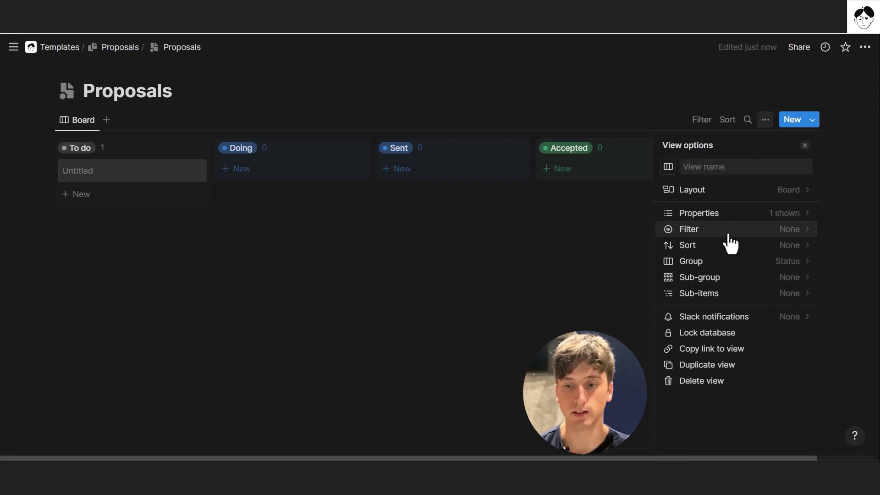
click(734, 211)
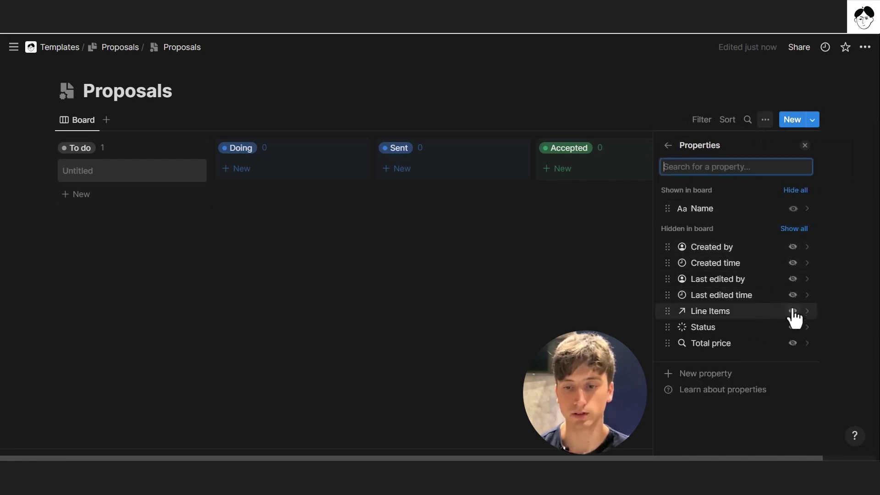
click(793, 343)
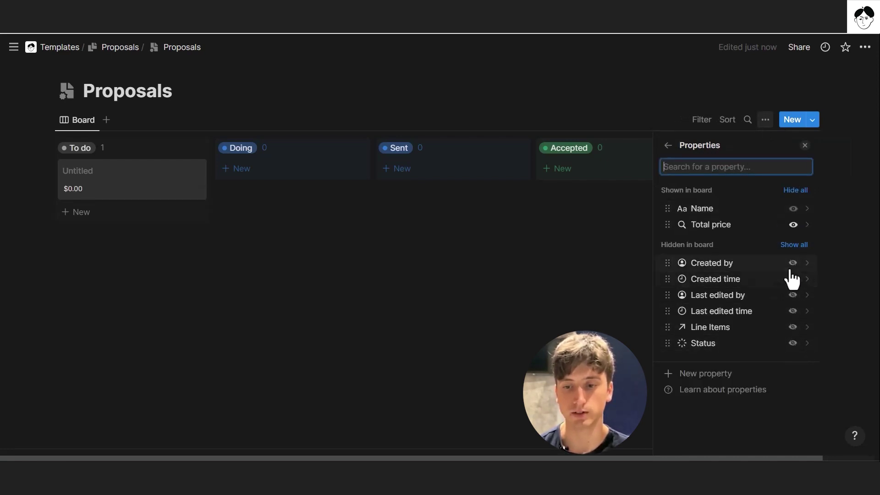
click(793, 311)
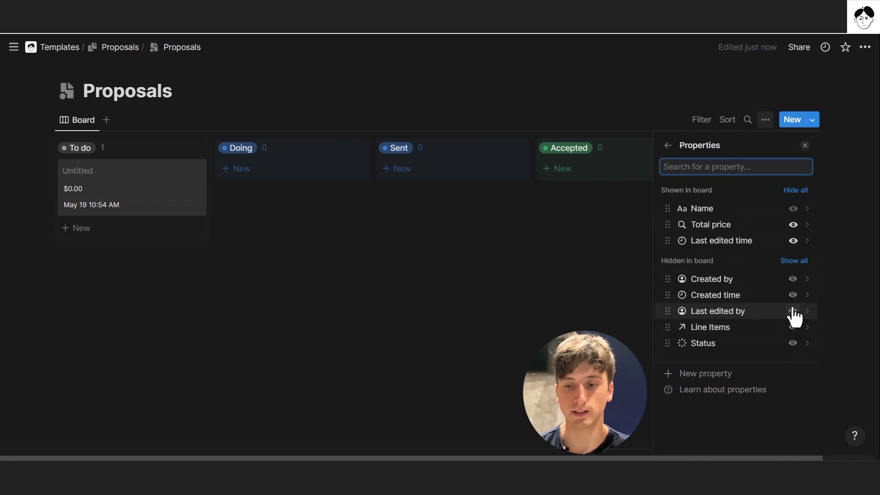
click(793, 279)
Step: Sort the board by Created time in ascending order and save the sort for everyone
click(667, 145)
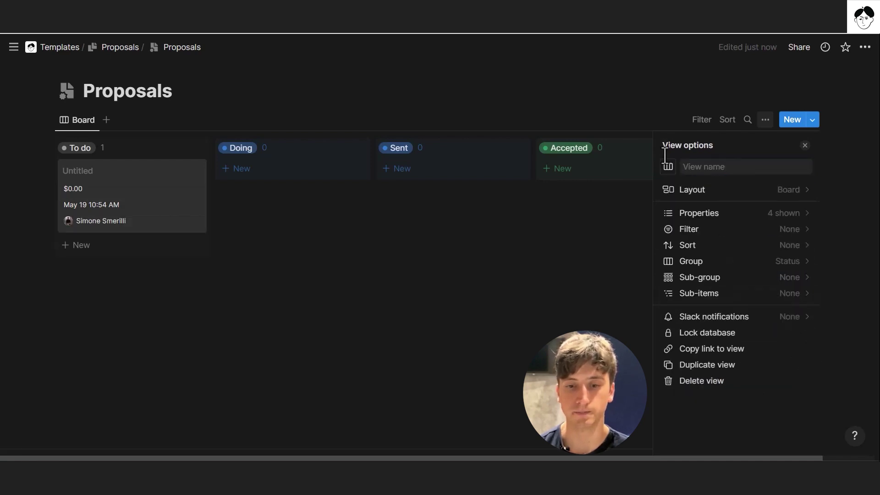
click(702, 243)
click(730, 223)
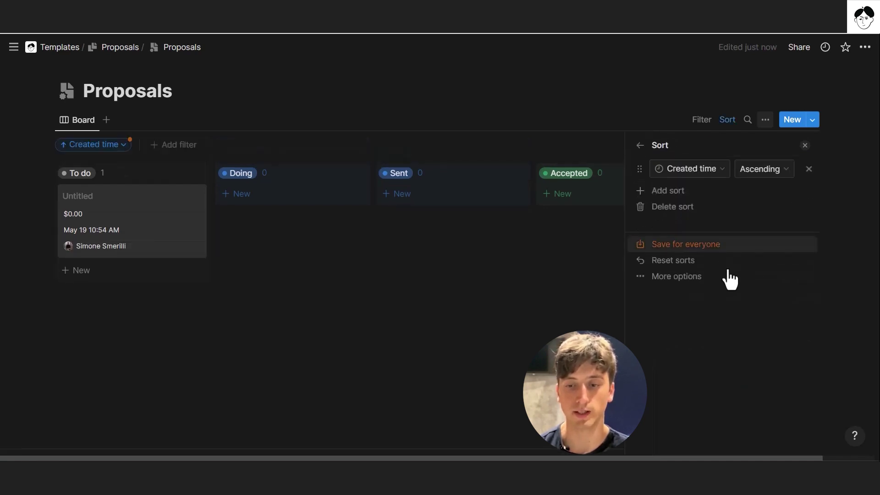
click(738, 245)
click(627, 139)
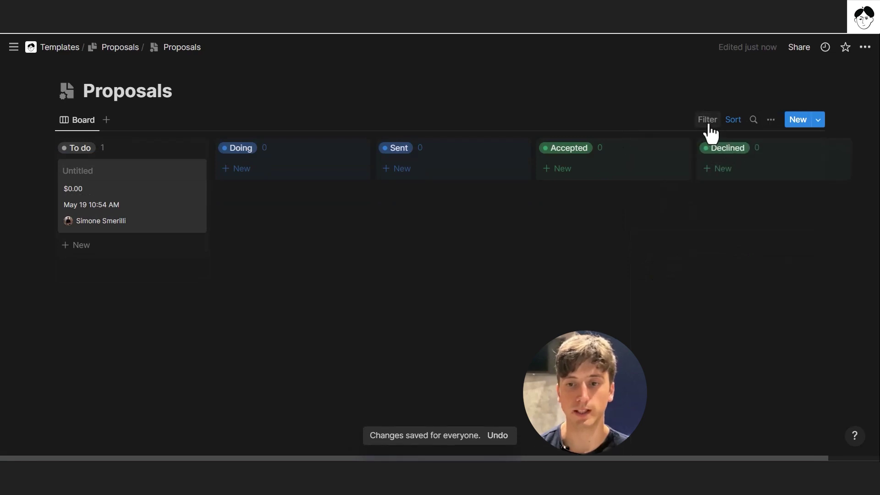
Step: Add board filters for Created by, Last edited by and Total price without values, and save them for everyone
click(709, 121)
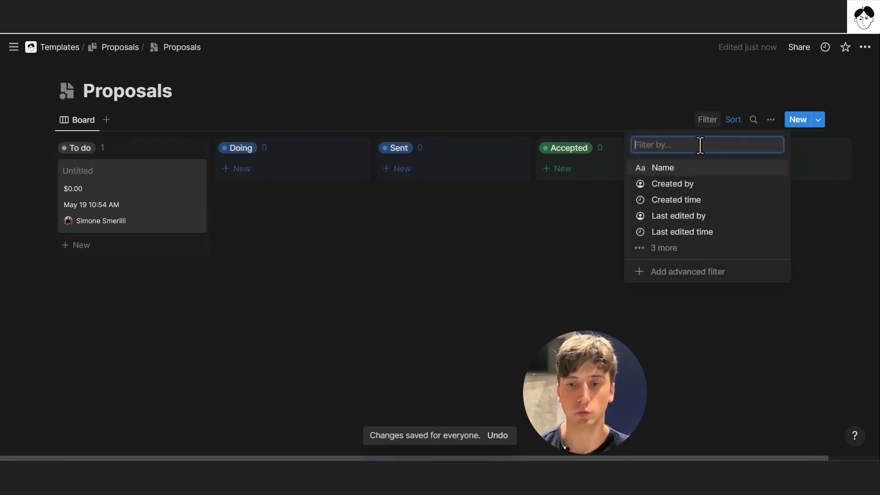
click(688, 185)
click(253, 146)
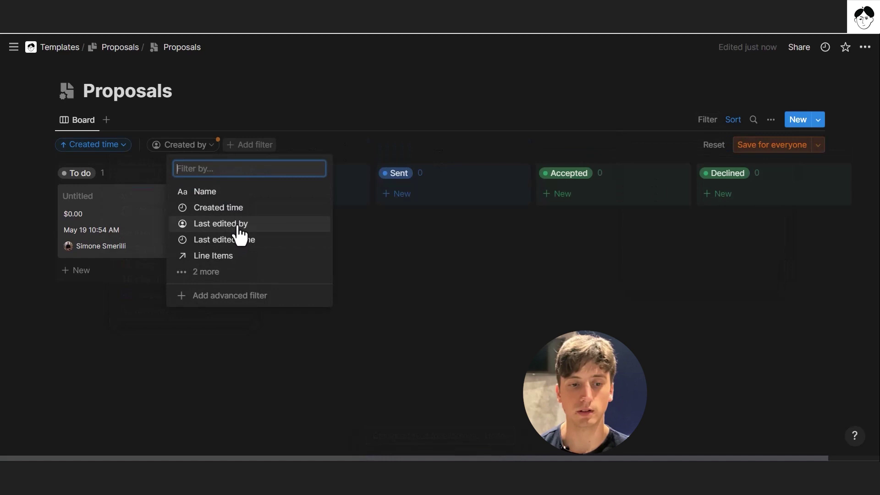
click(238, 225)
click(346, 146)
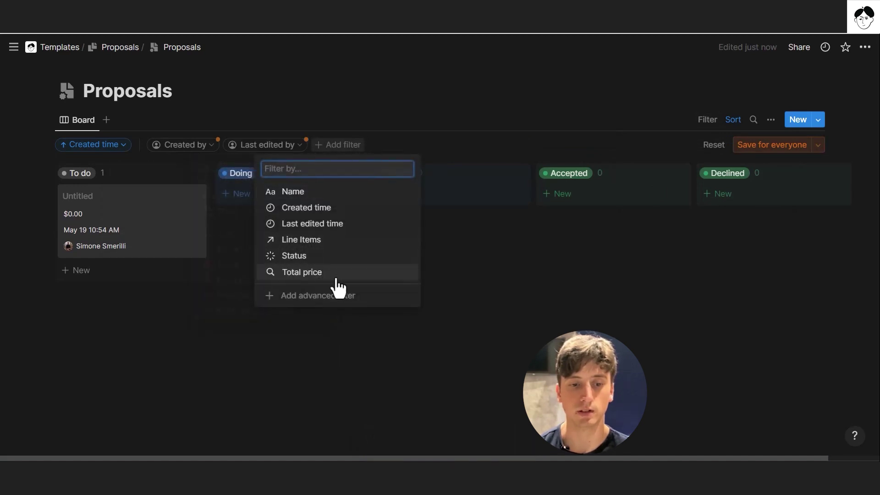
click(338, 273)
click(752, 146)
Step: Move the untitled proposal card to the Sent column, rename it "test proposal" and close it
drag(119, 216, 432, 249)
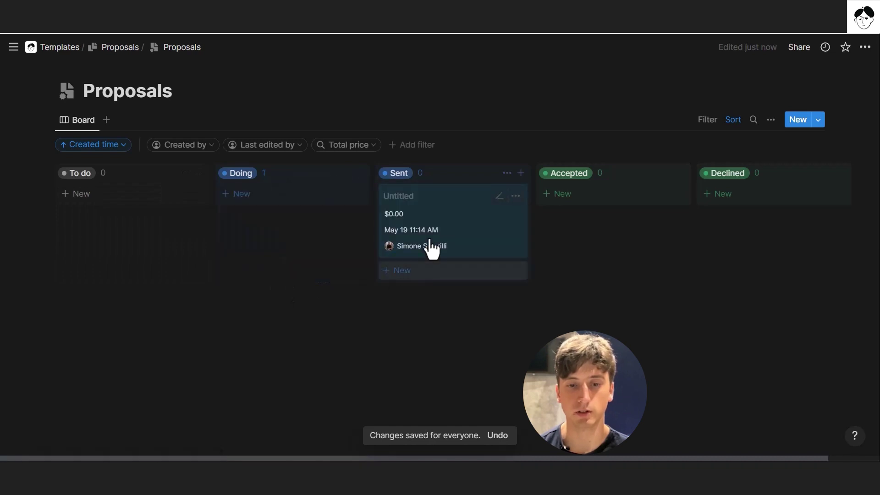
click(466, 224)
text(test pro)
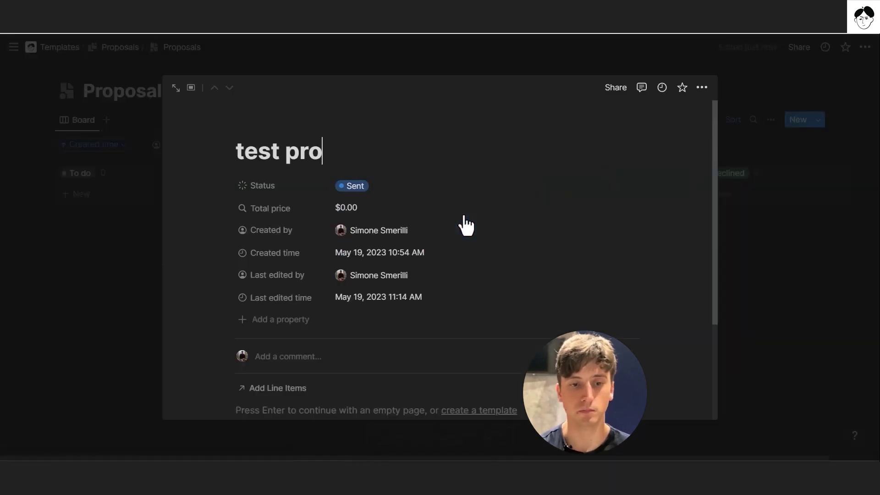
text(posal)
click(118, 259)
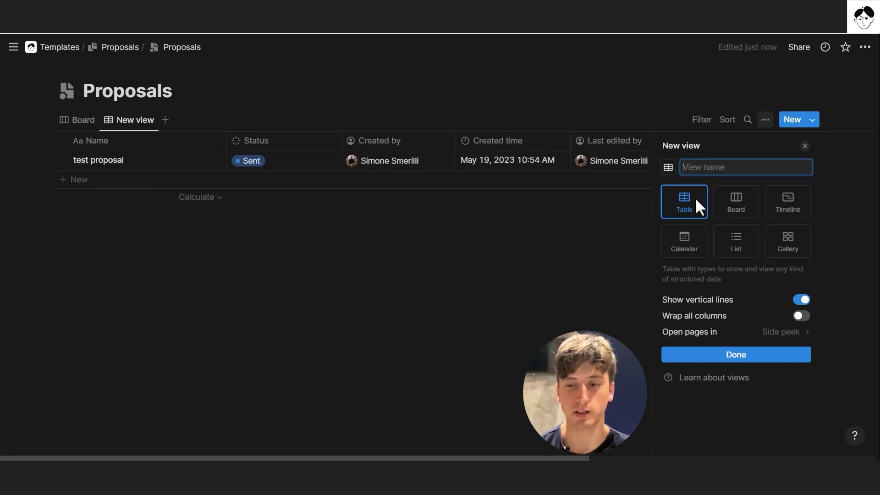
Step: Create an additional Table view of the Proposals database, changing how its pages open
click(714, 332)
click(720, 271)
click(713, 355)
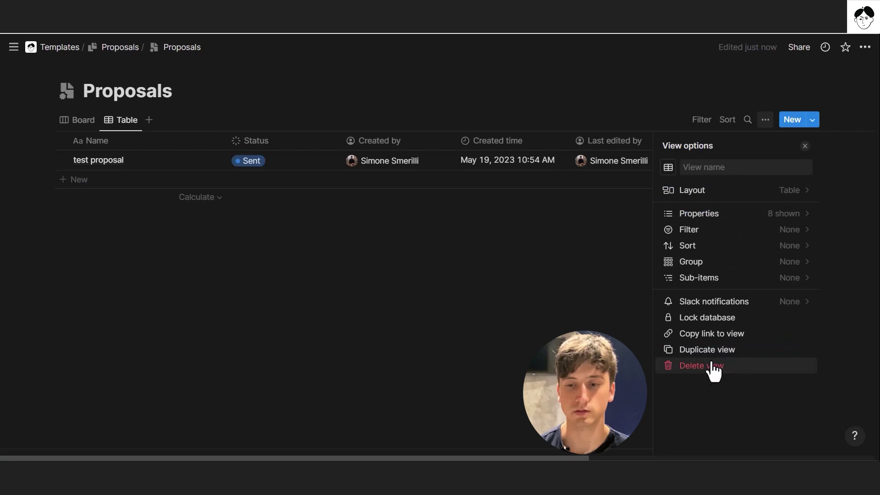
Step: Place Total price directly below Status in the Table view's properties and hide Line Items
click(743, 214)
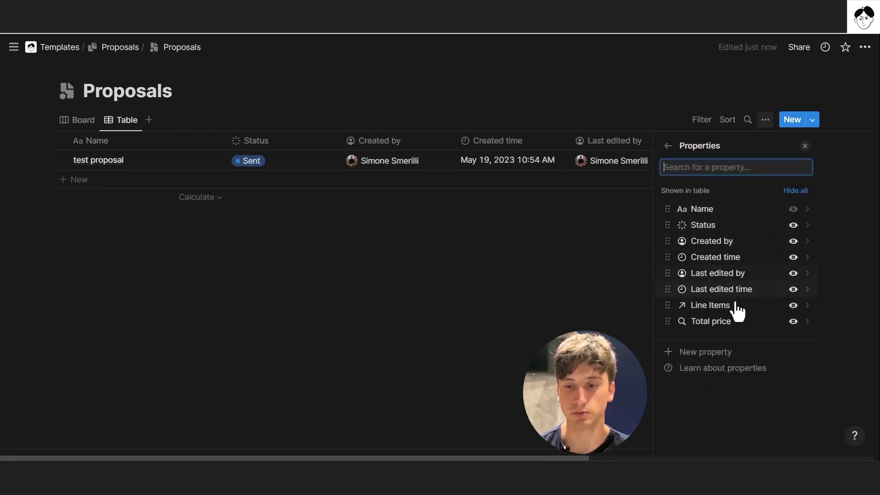
drag(739, 321, 728, 250)
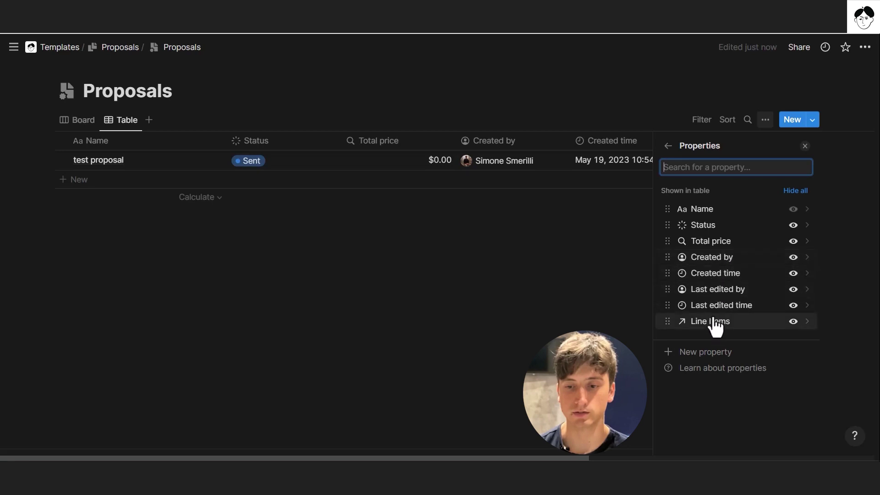
click(793, 321)
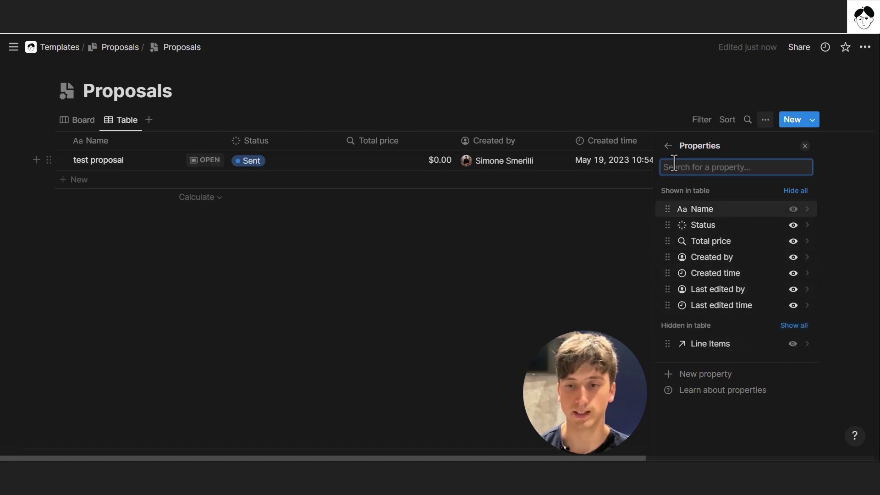
Step: Sort the Table view by Last edited time in descending order and save the sort for everyone
click(668, 145)
click(690, 247)
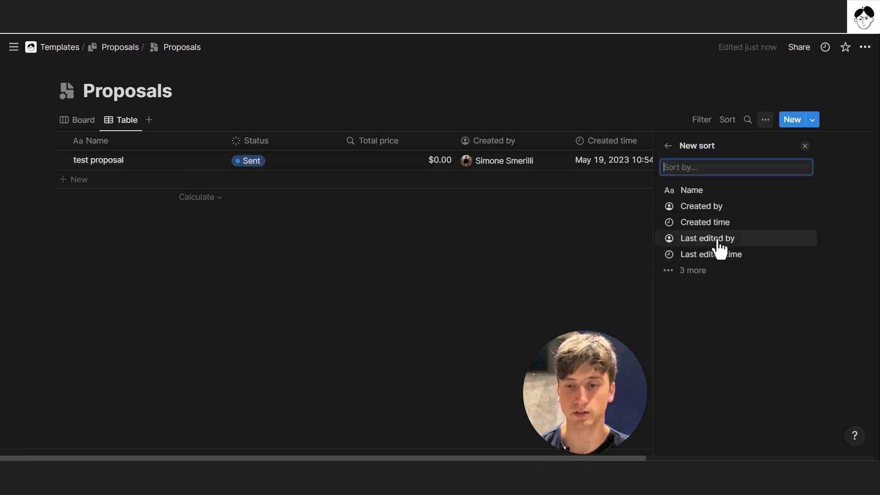
click(706, 223)
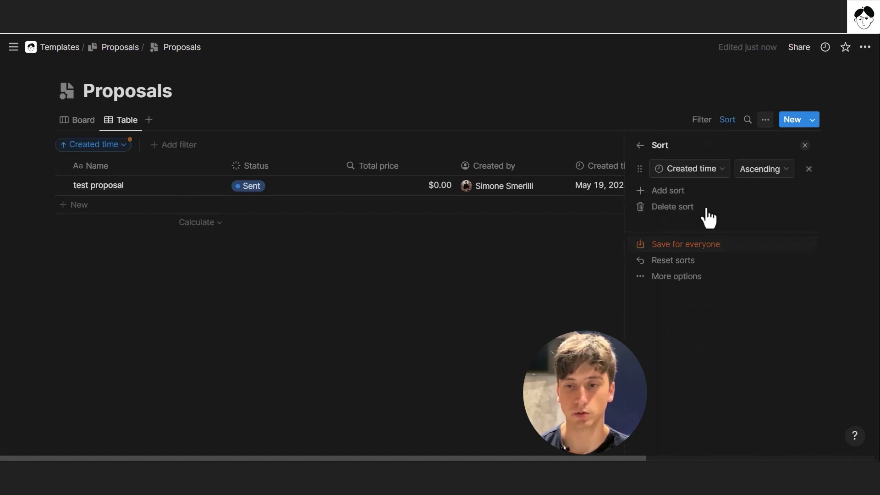
click(681, 177)
click(639, 280)
click(746, 185)
click(737, 204)
click(704, 244)
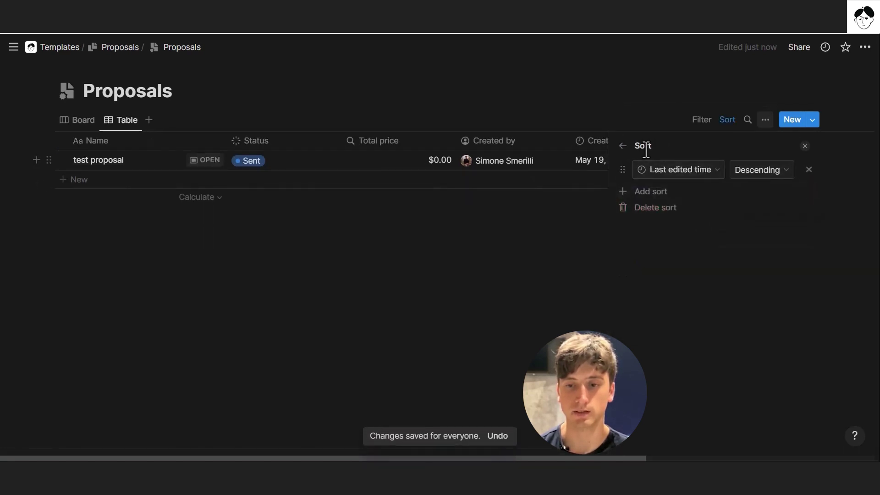
click(623, 146)
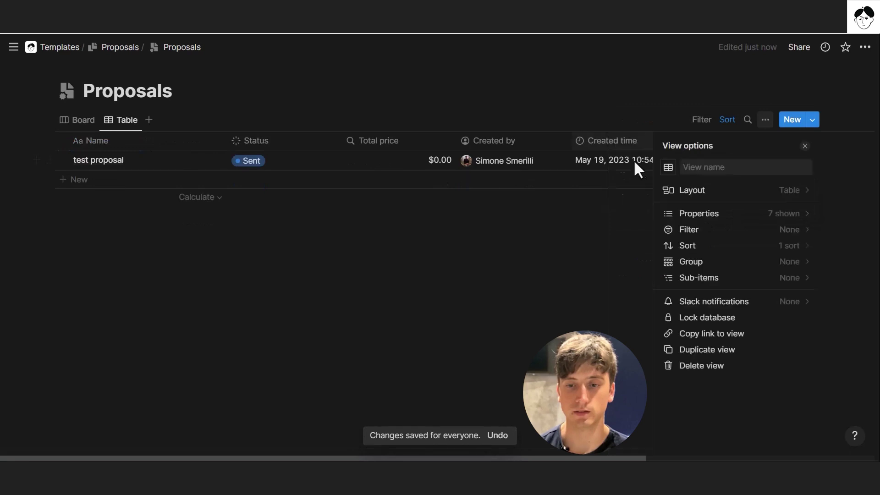
Step: Add Created by, Last edited time, Created time, Status and Total price filters to the Table view and save them for everyone
click(617, 122)
click(704, 123)
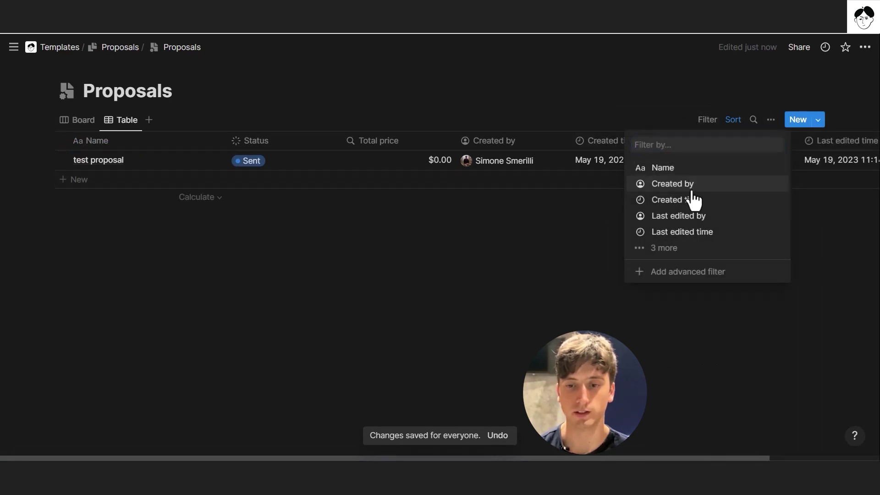
click(639, 198)
click(281, 147)
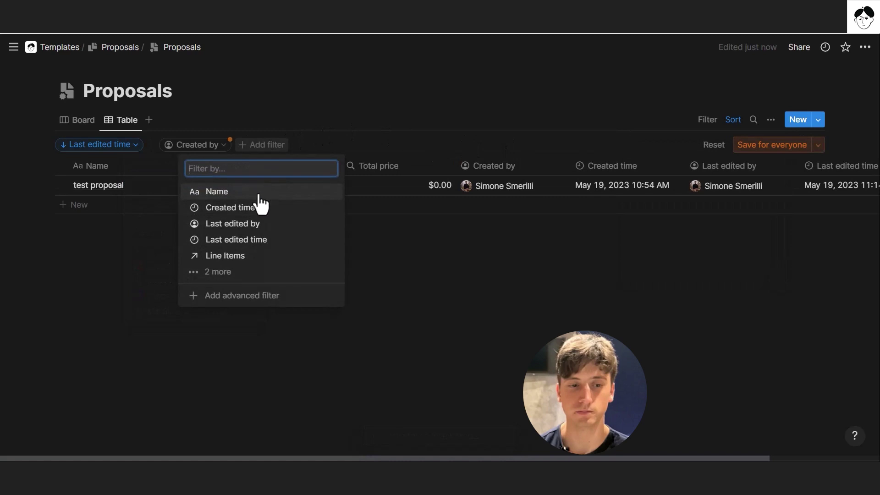
click(255, 238)
click(342, 146)
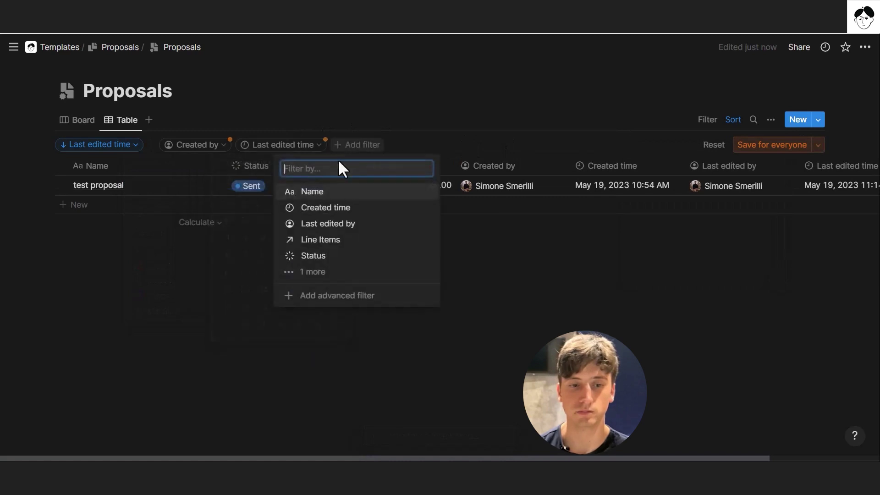
click(331, 207)
click(437, 146)
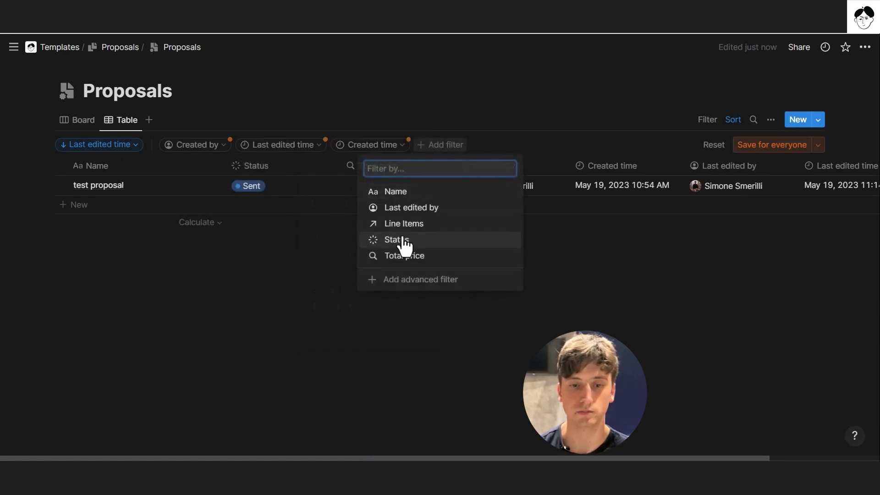
click(397, 238)
click(498, 146)
click(463, 240)
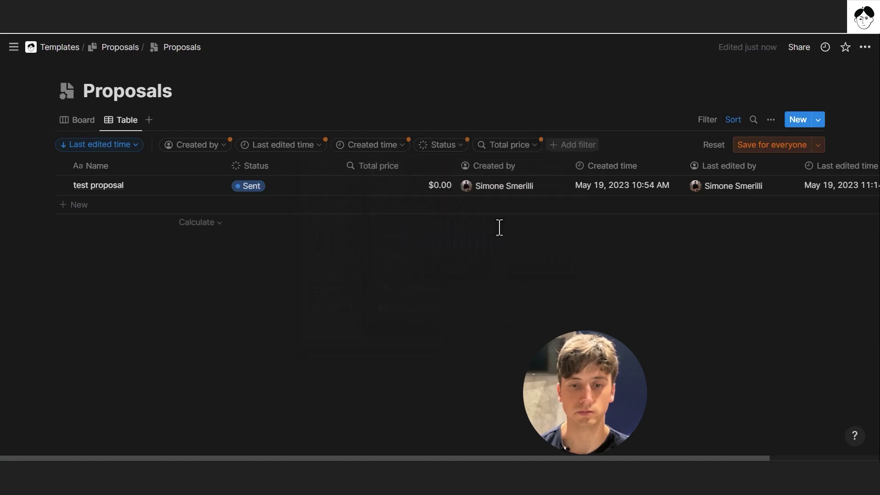
click(738, 145)
Step: Narrow the Total price column in the Table view and look through its calculation options without choosing one
click(202, 223)
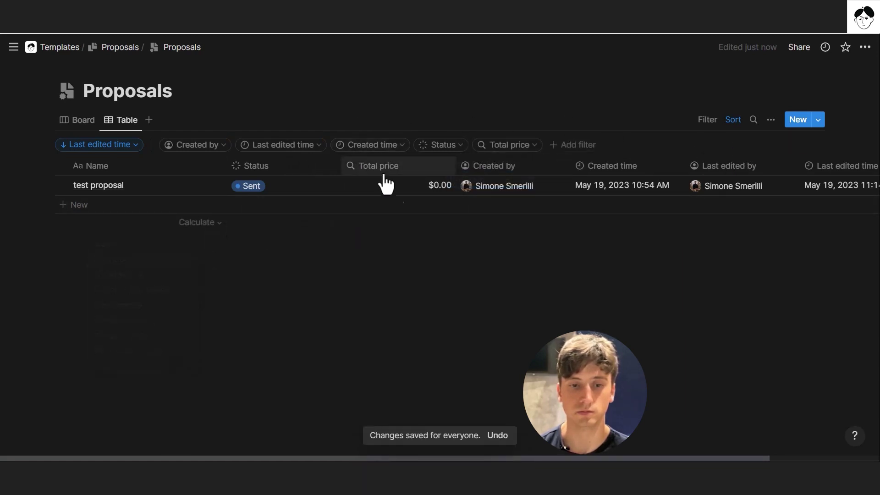
drag(455, 168, 419, 167)
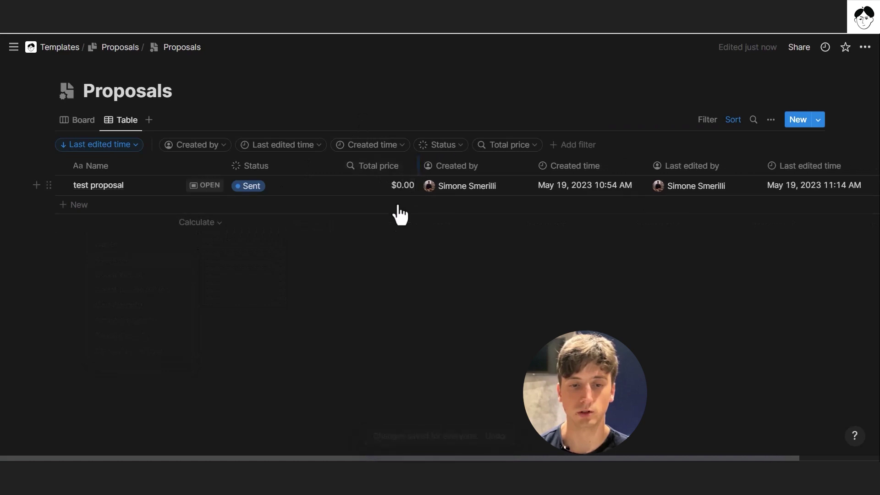
click(390, 223)
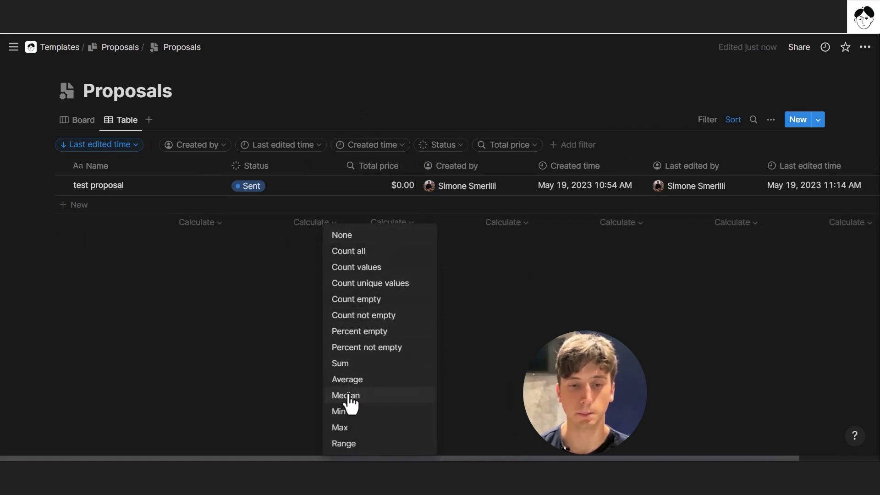
click(483, 128)
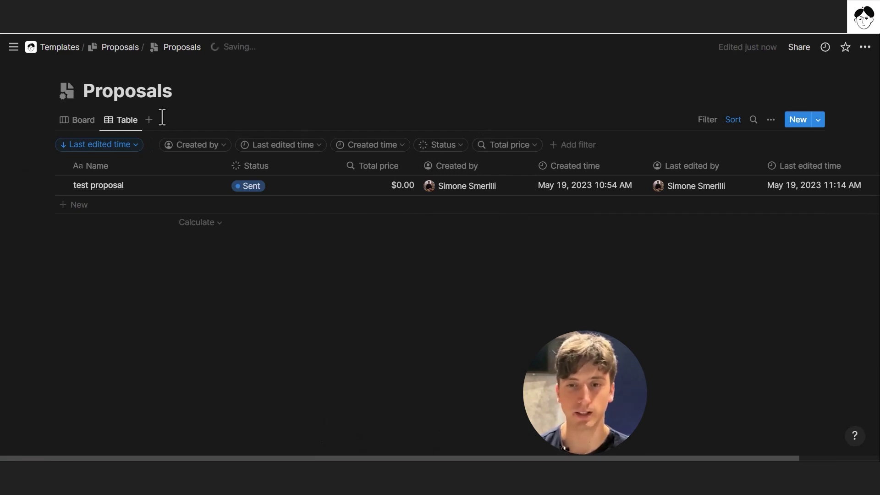
Step: Switch back to the Board view, return to the parent Proposals page and check off "build databases"
click(79, 122)
key(alt+Left)
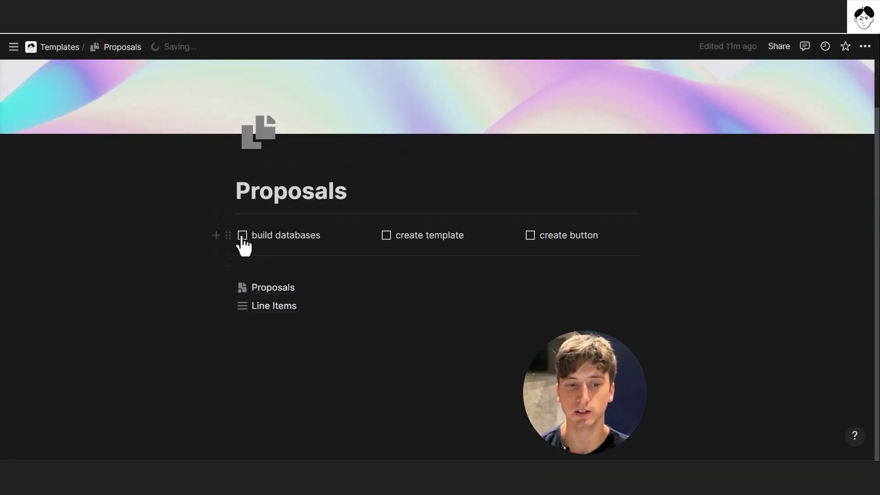
click(242, 236)
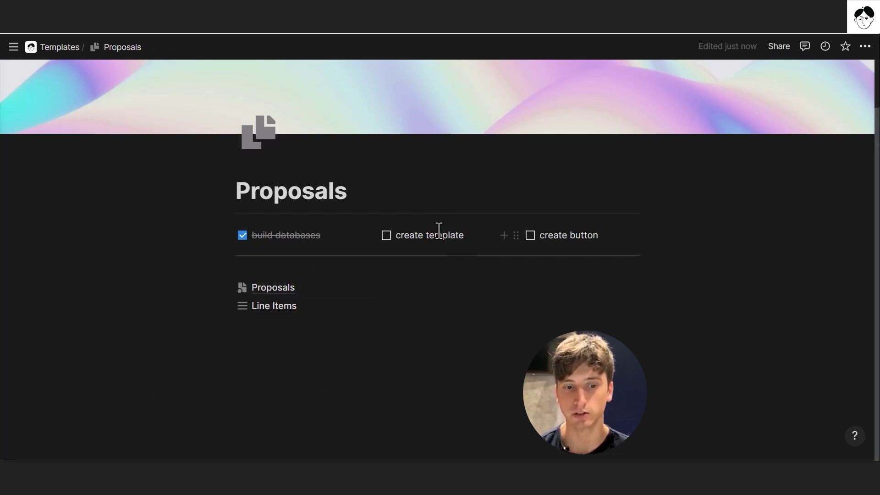
Step: Open the Proposals database and create a new page template named "Proposal template"
click(369, 299)
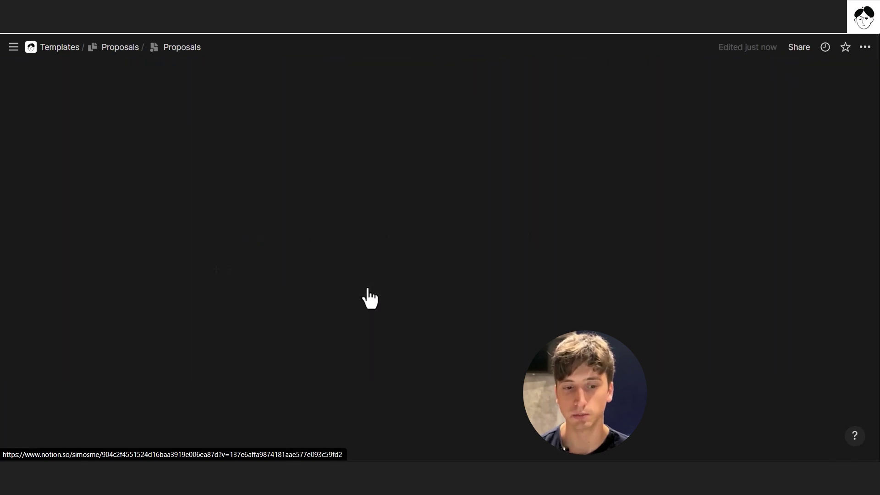
click(818, 120)
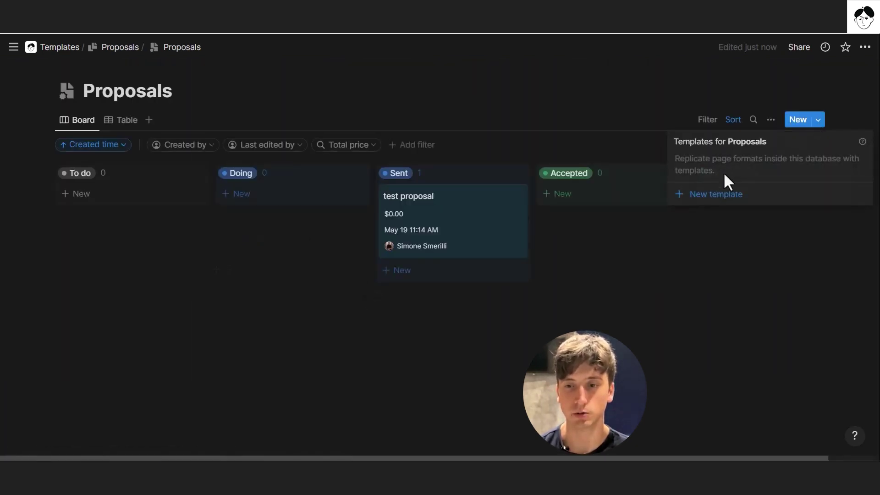
click(729, 197)
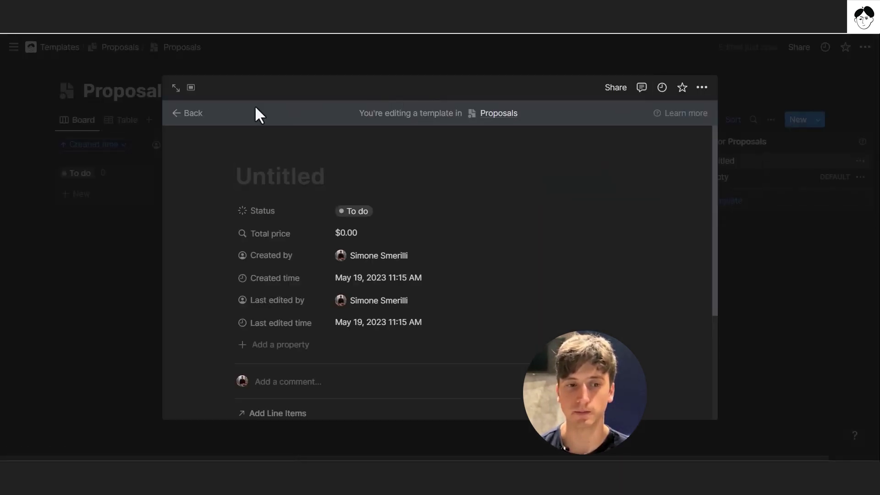
text(Propos)
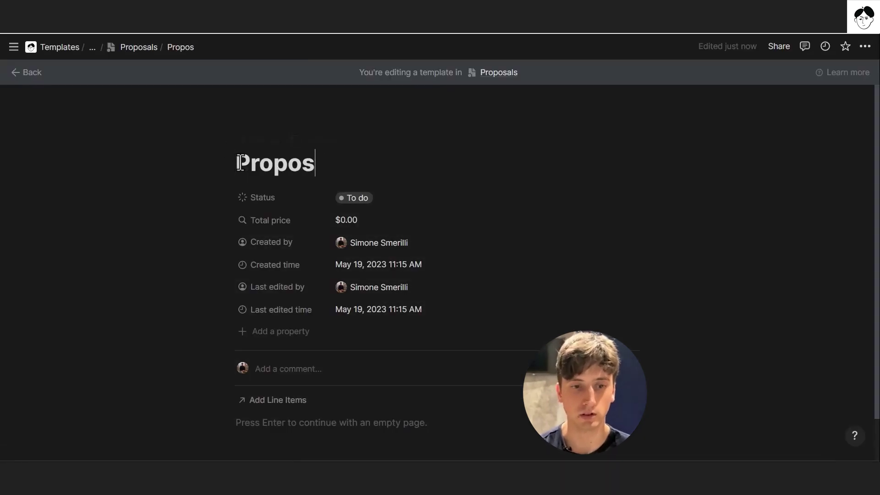
text(al template)
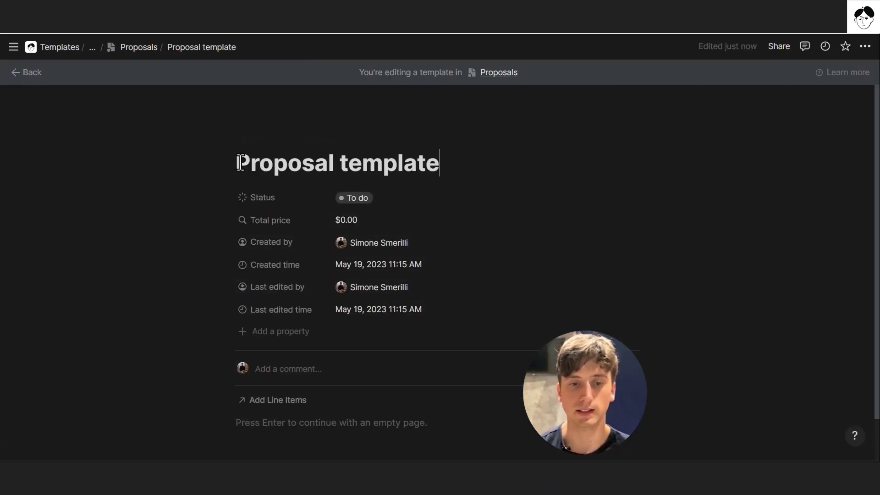
Step: Give the proposal template a document icon with a badge
click(265, 139)
click(195, 199)
click(157, 289)
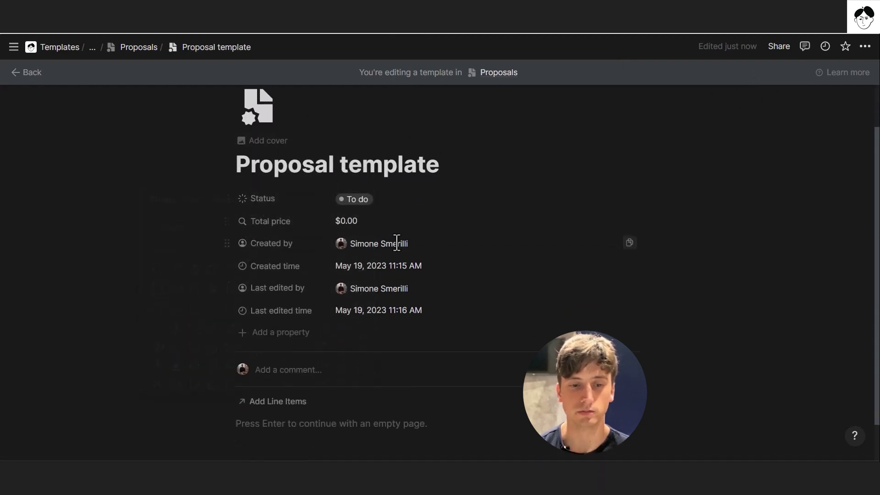
Step: Set the template's Status to Doing and turn on full width for its page
click(402, 211)
click(366, 279)
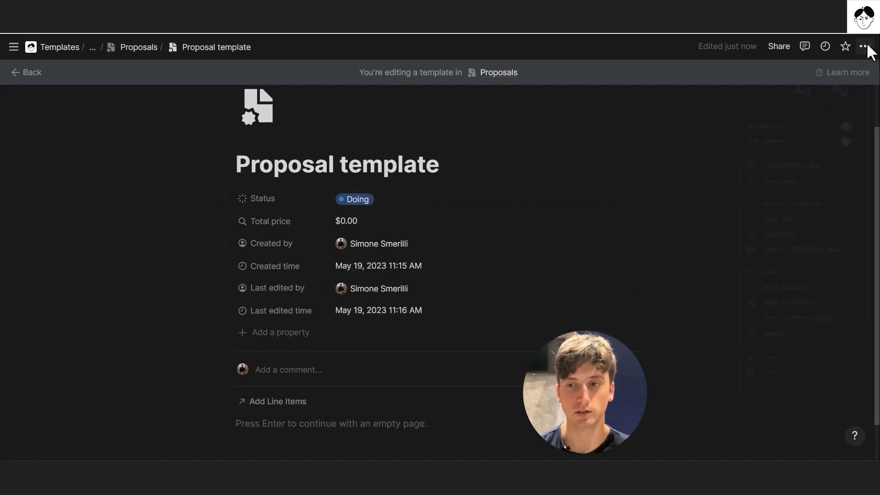
click(802, 146)
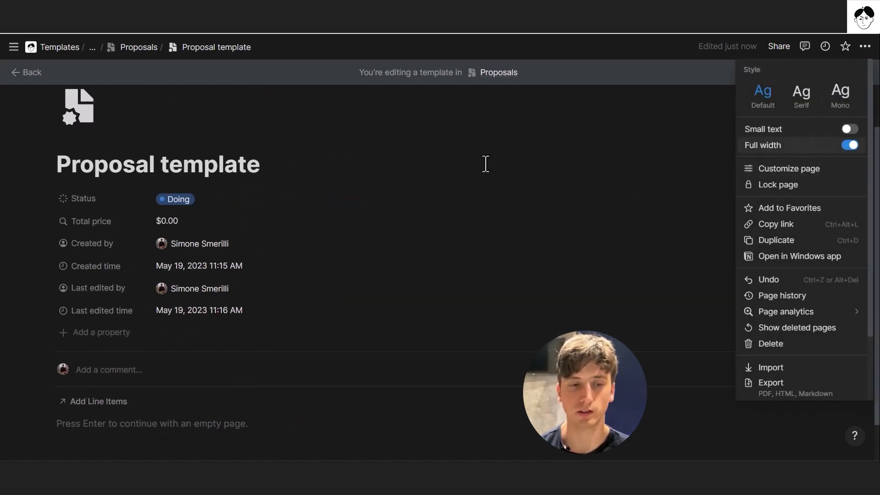
click(477, 170)
Step: Insert a linked view of the Line Items database in the body of the proposal template
scroll(298, 372, down, 2)
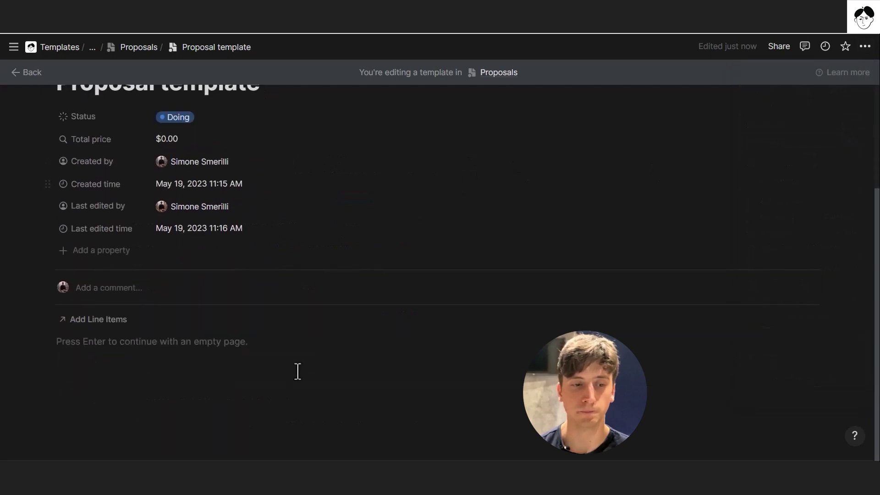
click(227, 351)
key(Return)
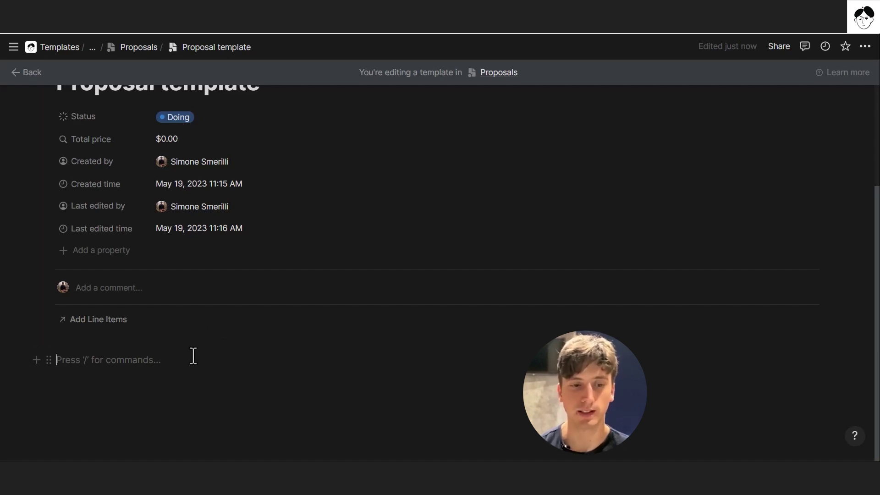
text(/)
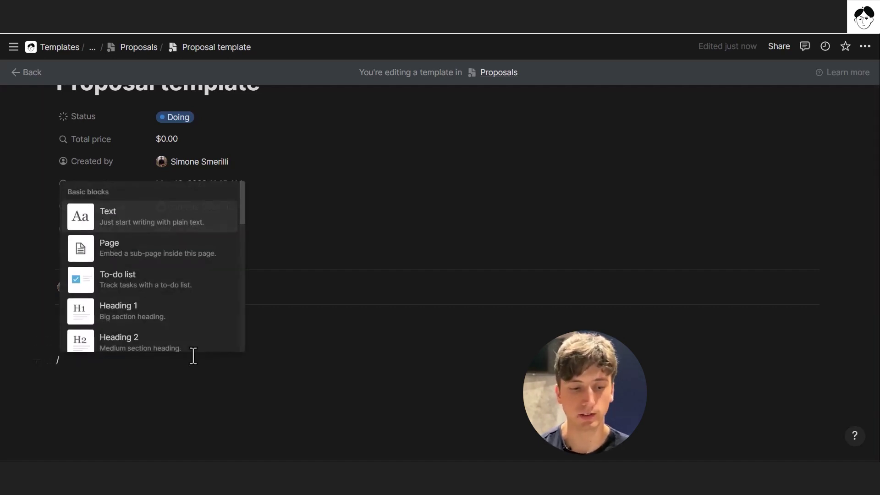
text(linked)
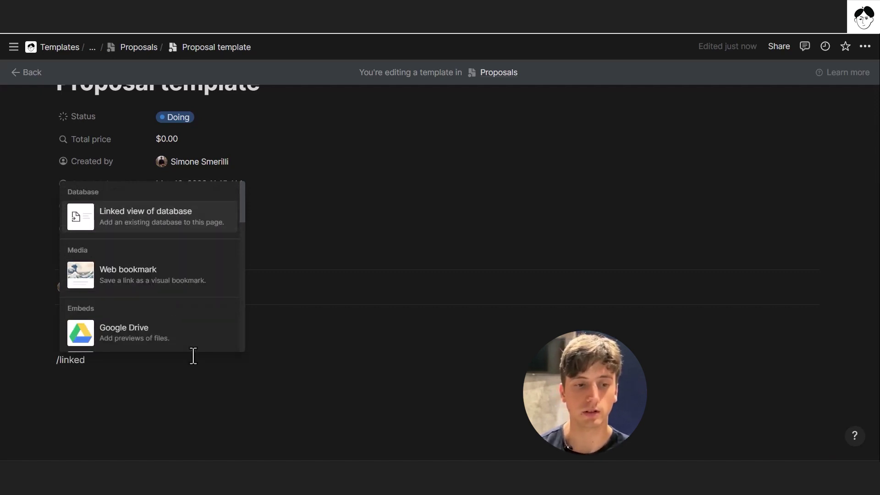
click(169, 221)
click(698, 308)
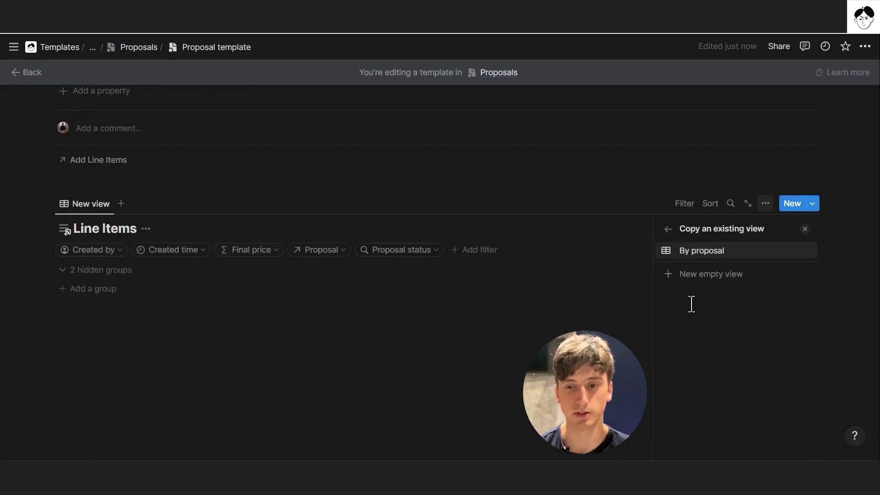
Step: Create a new empty Table view for the linked Line Items, turning off vertical lines and changing how its pages open
click(720, 276)
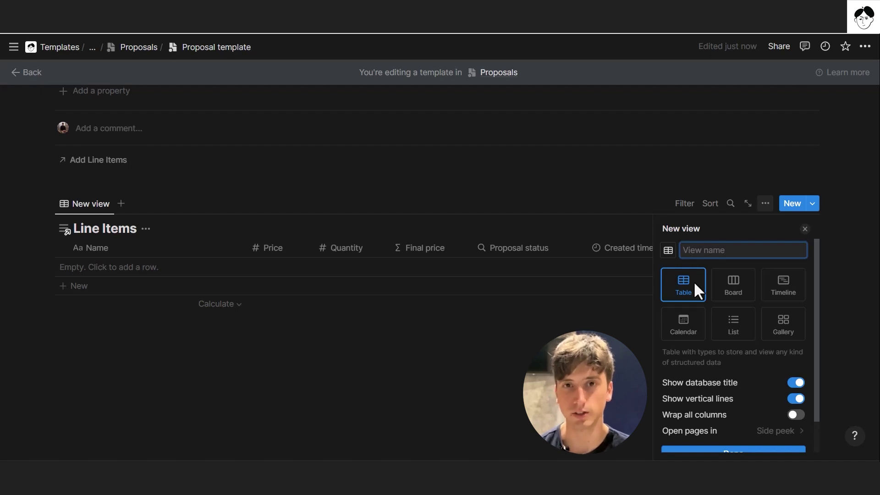
scroll(698, 321, down, 2)
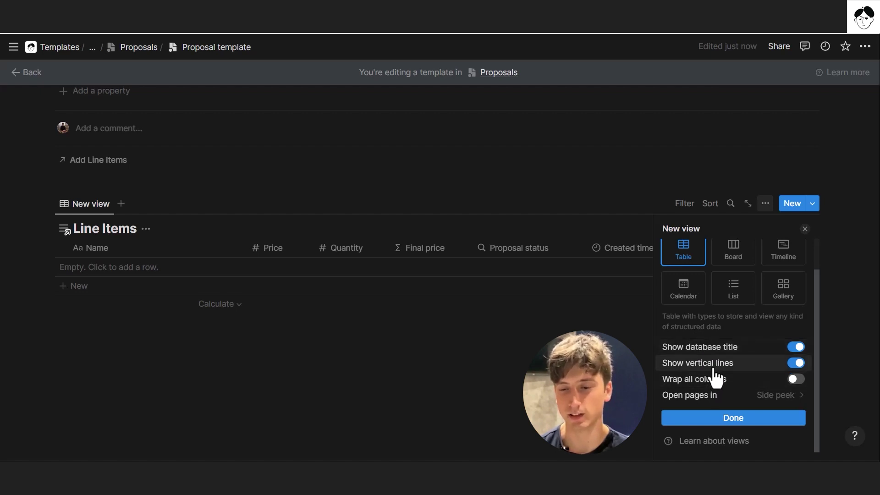
click(729, 363)
click(727, 397)
click(725, 321)
click(680, 420)
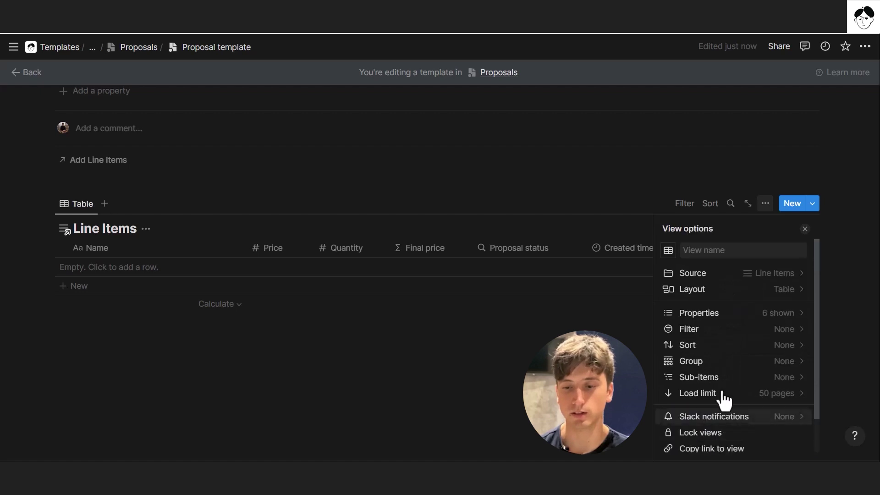
Step: Filter the linked Line Items table to Proposal contains "Proposal template" and save the filter for everyone
click(711, 316)
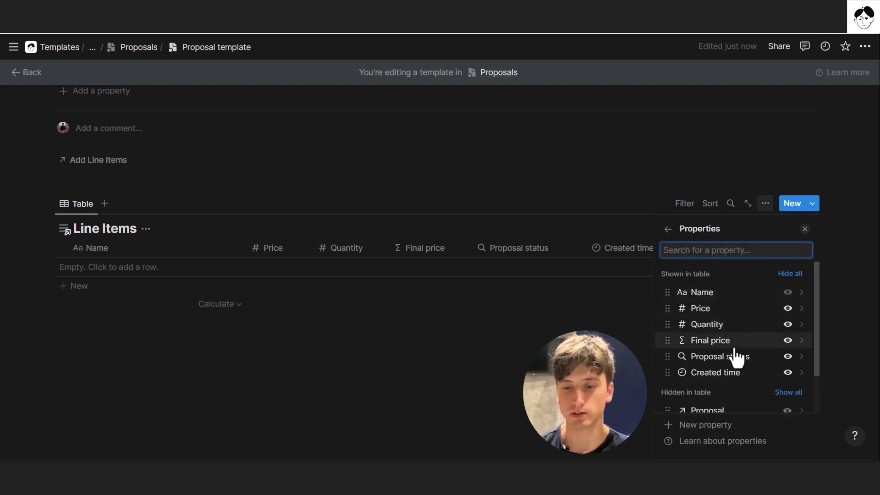
click(668, 229)
click(702, 329)
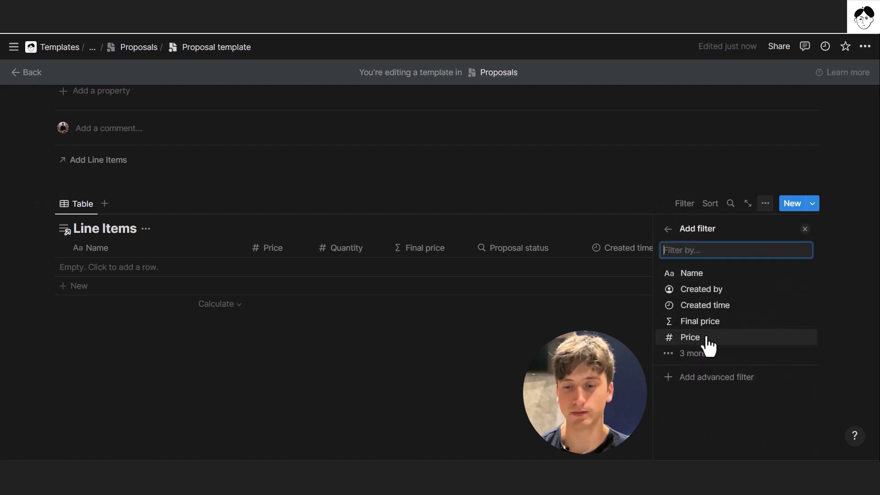
click(715, 355)
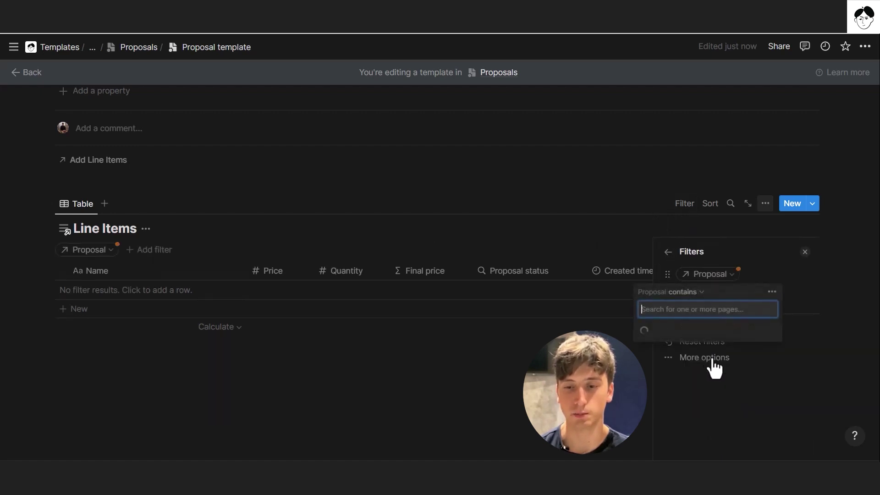
click(687, 332)
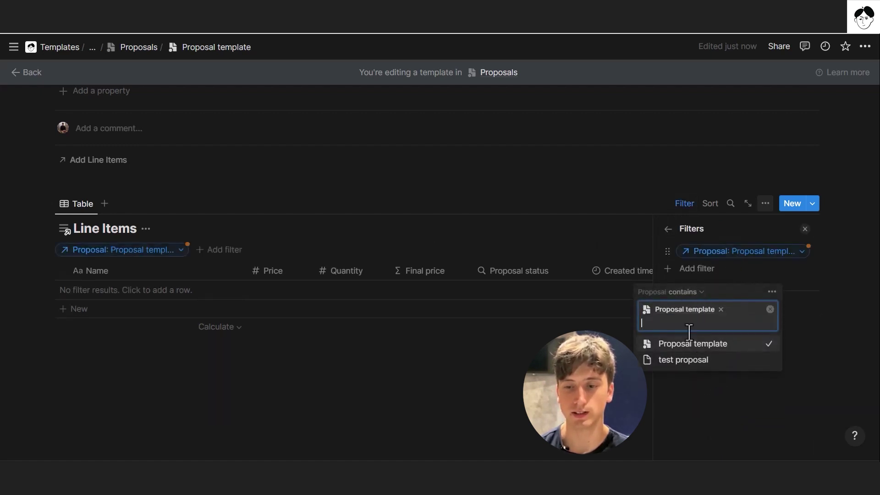
click(750, 263)
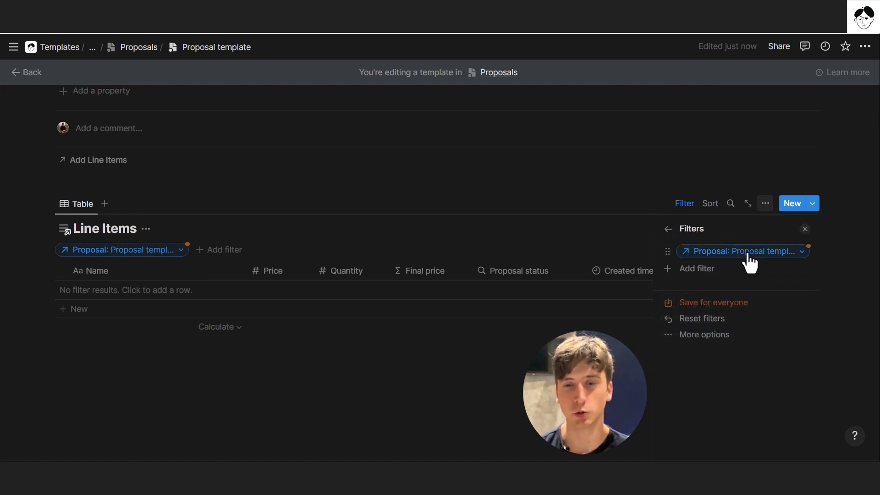
click(742, 307)
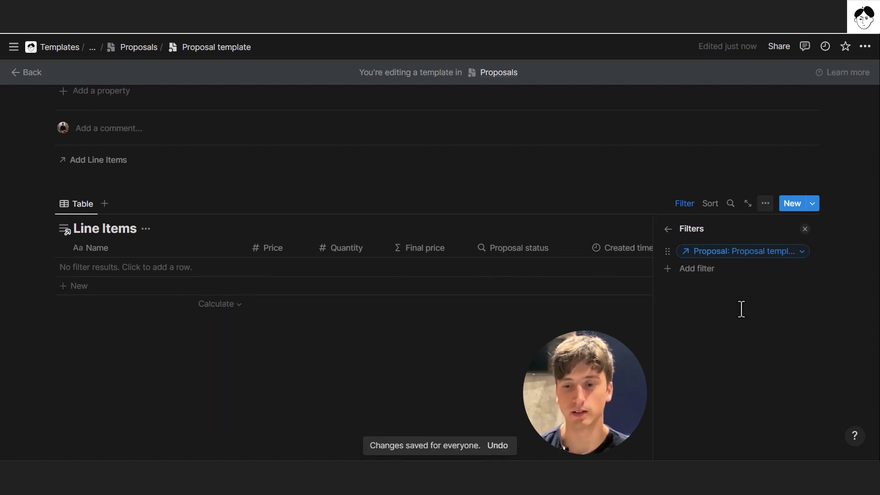
click(669, 231)
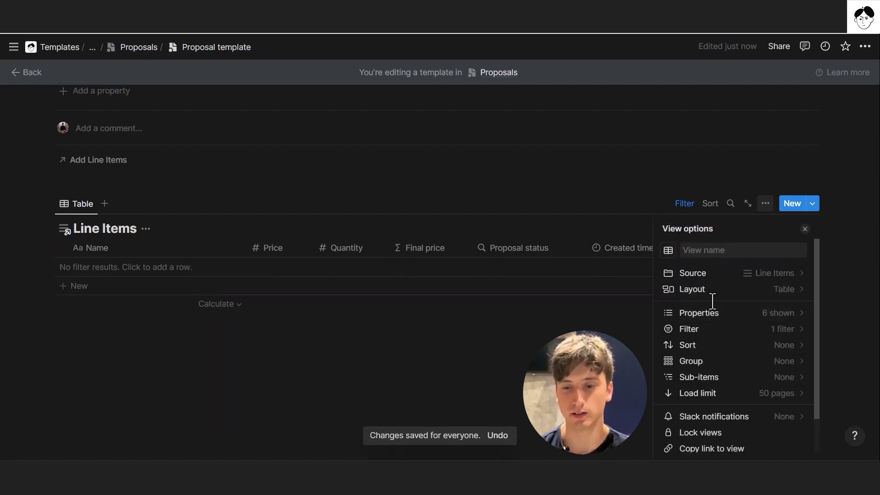
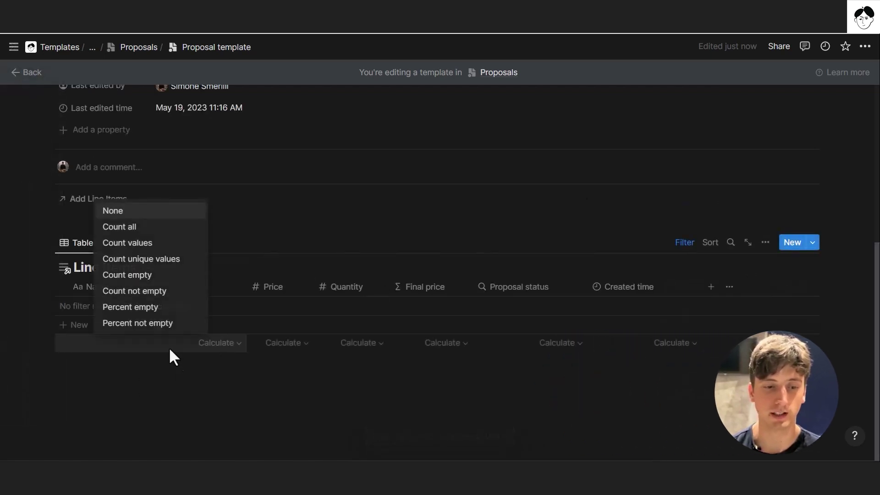
Step: Add a Count all calculation under Name and a Sum calculation under Final price in the template's Line Items table
key(Escape)
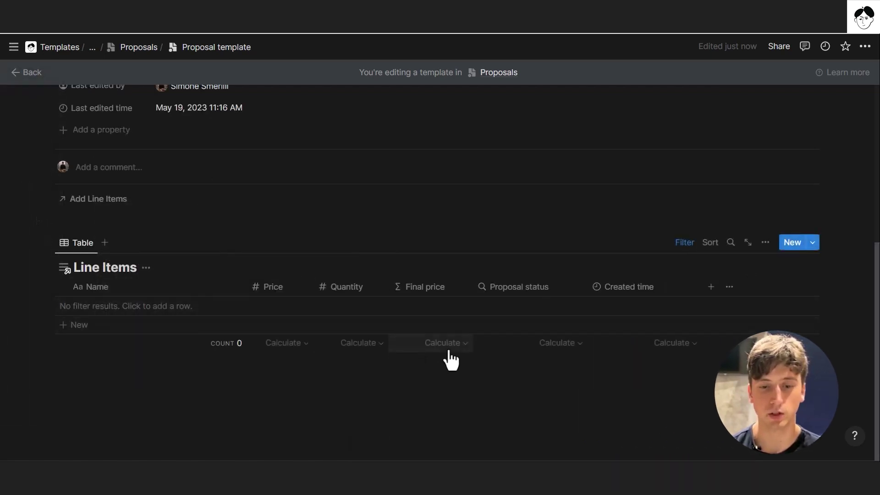
click(442, 343)
click(418, 249)
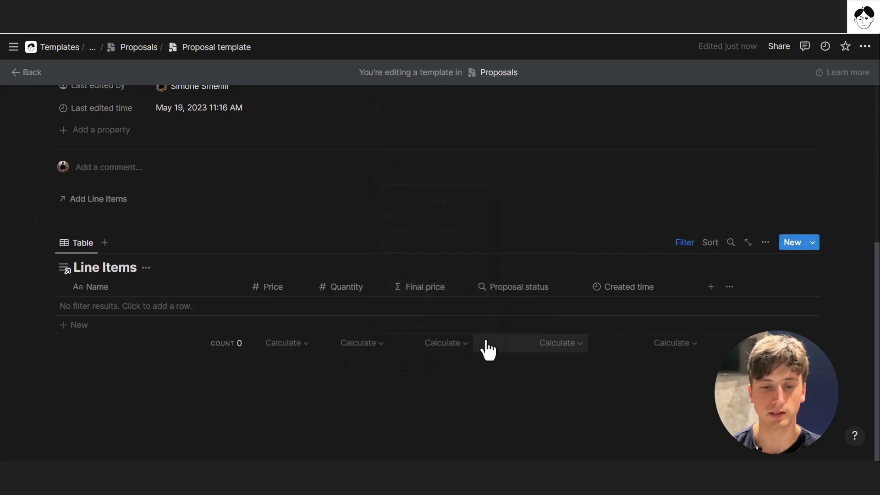
Step: Hide the Proposal status property in the template's Line Items table
click(525, 289)
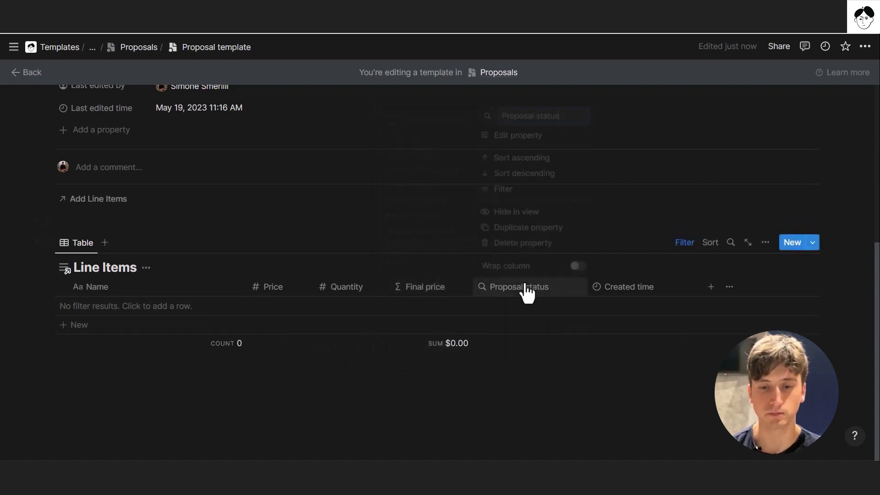
click(520, 210)
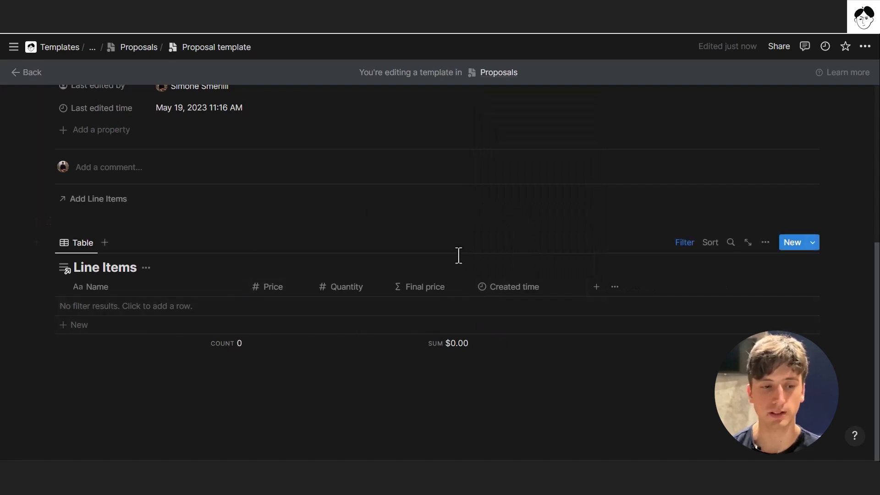
scroll(453, 248, up, 5)
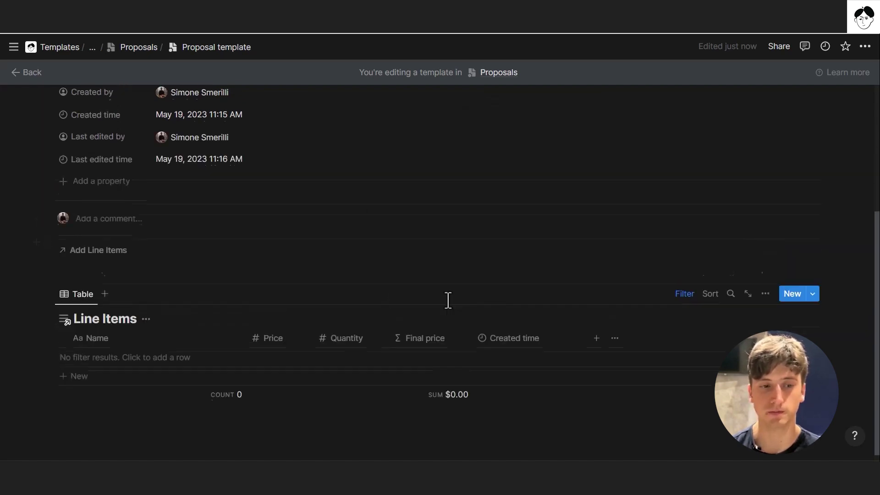
Step: Return to the Proposals database and set "Proposal template" as the default template for all views in Proposals
click(138, 47)
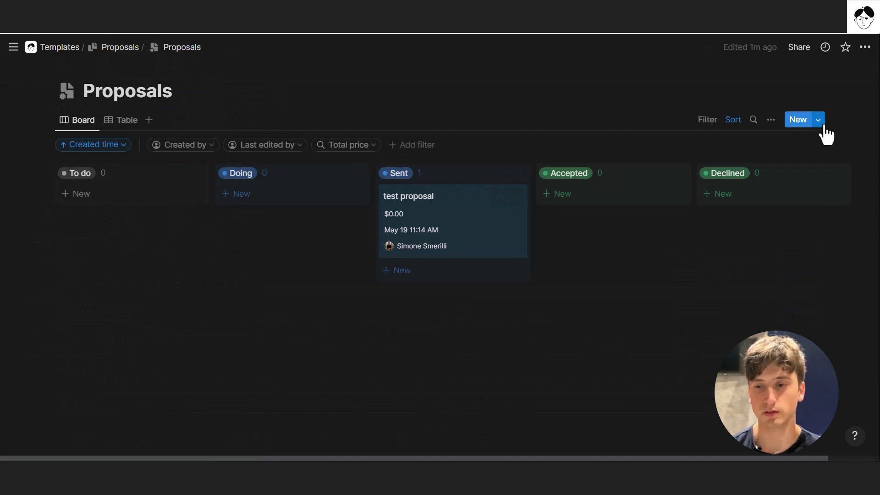
click(819, 121)
click(861, 161)
click(762, 146)
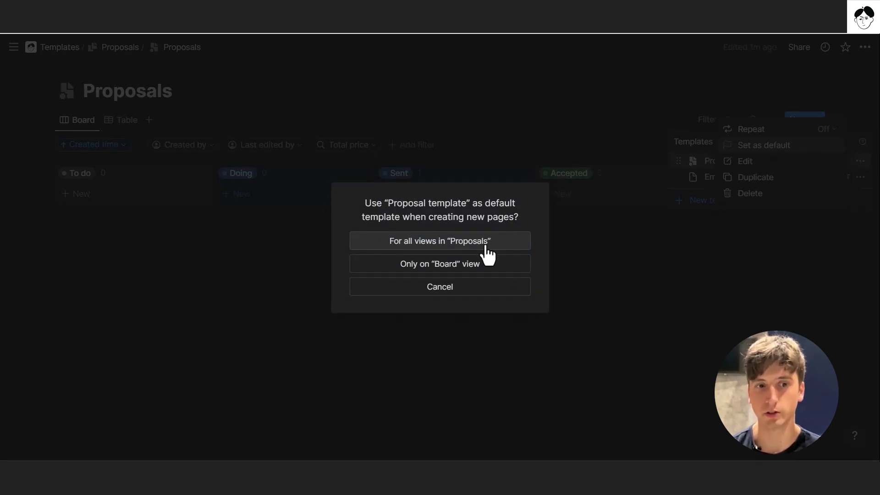
click(485, 248)
click(526, 115)
Step: Create a trial proposal from the default template, review its contents and delete it from the board
click(800, 120)
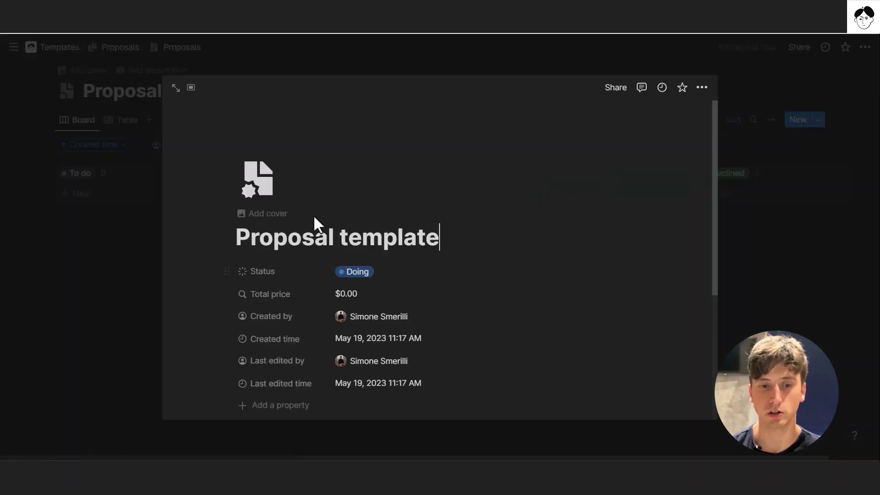
scroll(346, 265, down, 5)
scroll(388, 355, up, 5)
drag(238, 239, 452, 236)
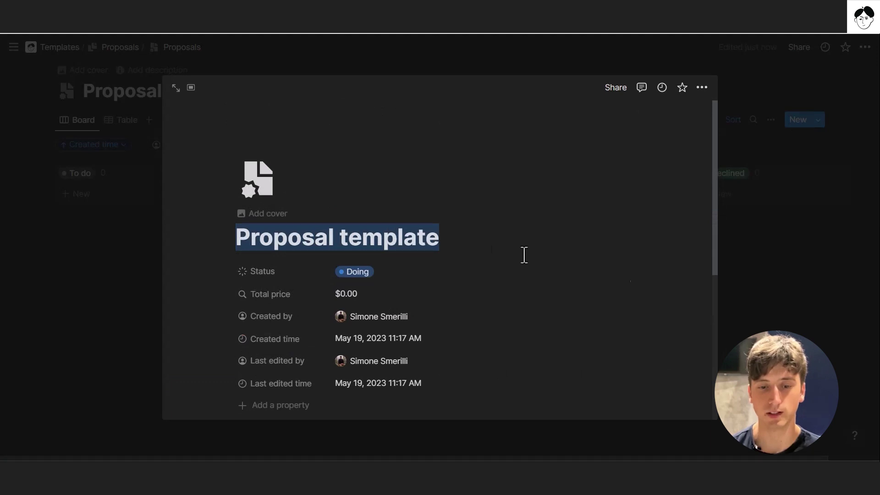
click(815, 299)
click(355, 196)
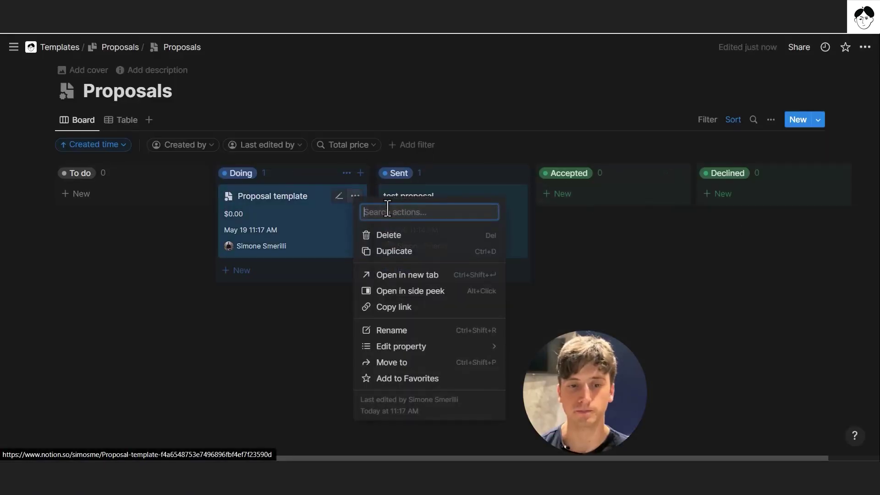
click(378, 236)
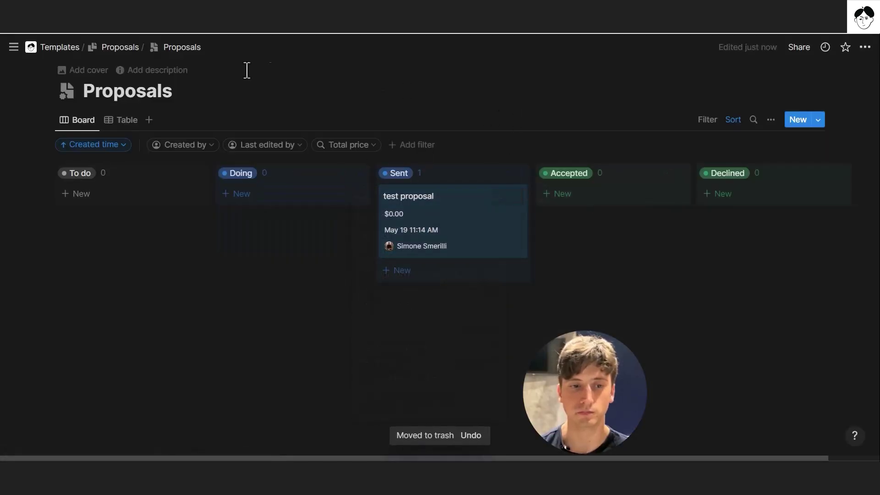
Step: Go to the parent Proposals page and check off the "create template" to-do
click(121, 48)
scroll(362, 220, down, 2)
click(386, 237)
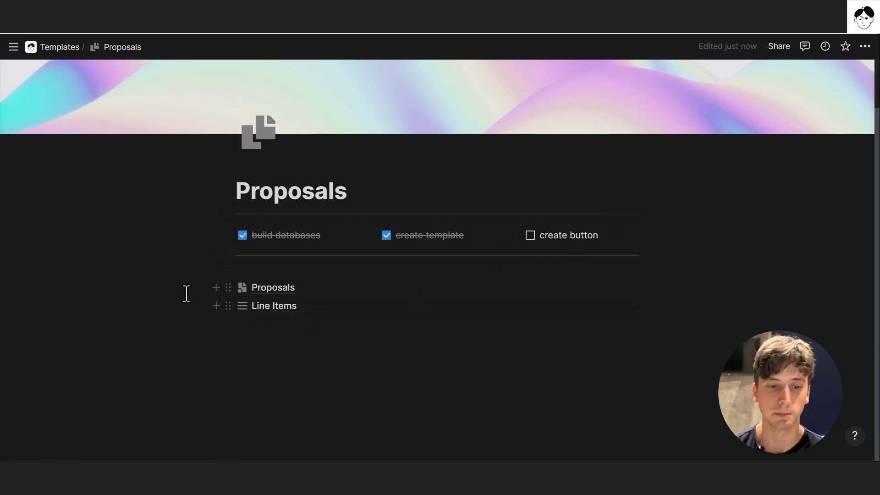
Step: Arrange a two-column layout with an empty block in the first column and the Proposals and Line Items links in the second
click(241, 332)
drag(229, 324, 208, 288)
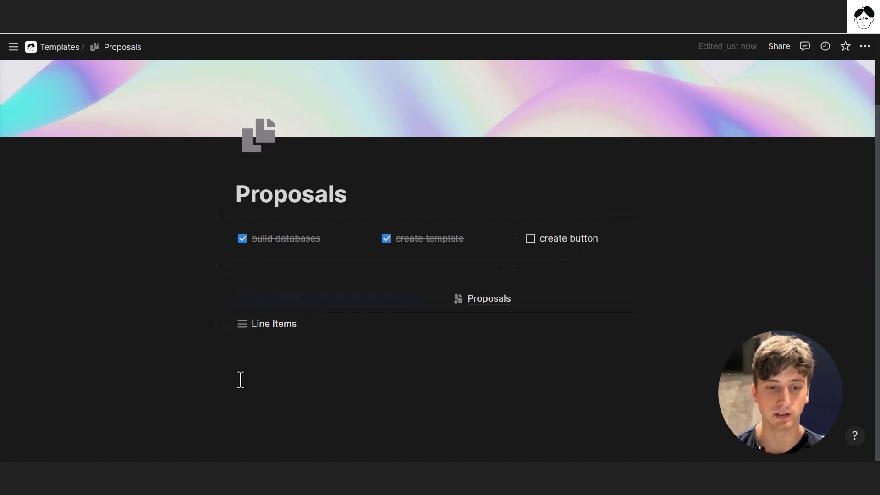
drag(250, 326, 461, 314)
Step: Insert a button block in the empty column and give it an "Add page to" action
click(374, 310)
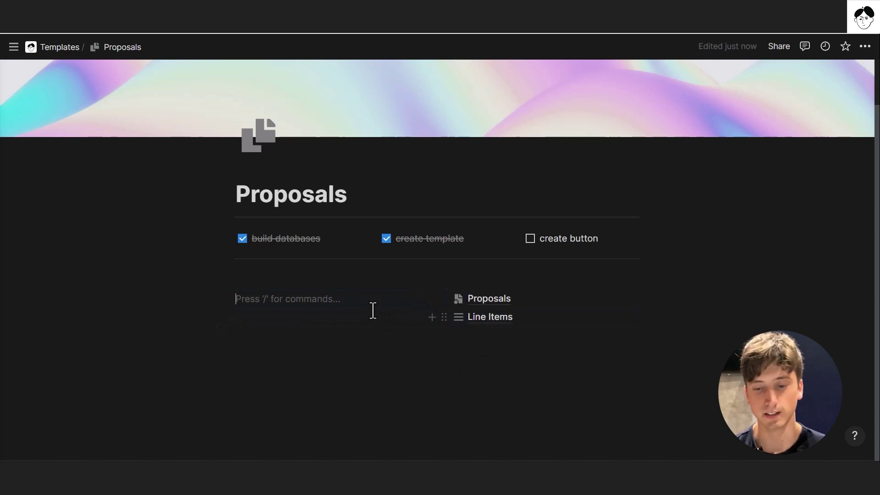
text(/button)
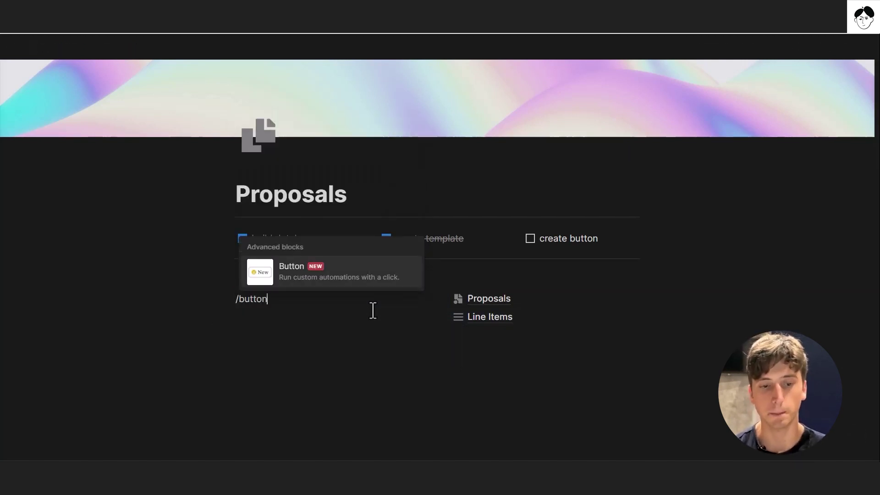
key(Return)
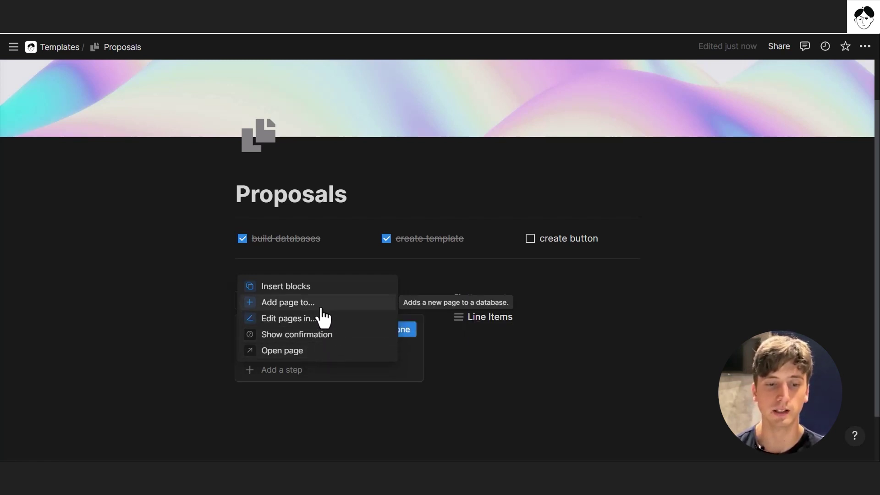
click(305, 304)
scroll(348, 331, down, 2)
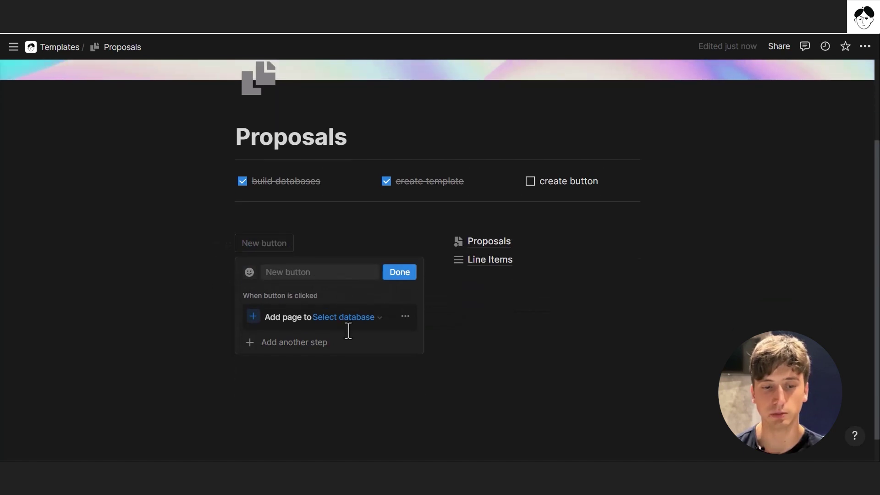
Step: Name the button "Add new proposal" and give it a blue circled plus icon
click(320, 272)
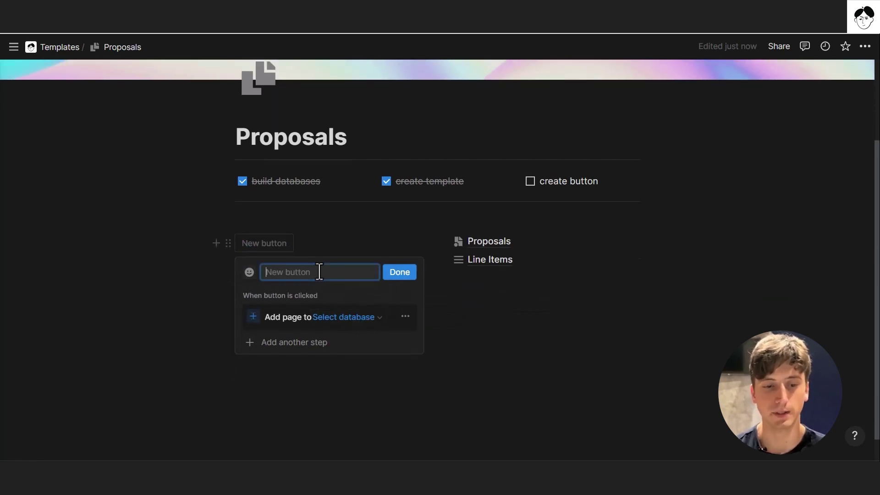
text(Add new proposal)
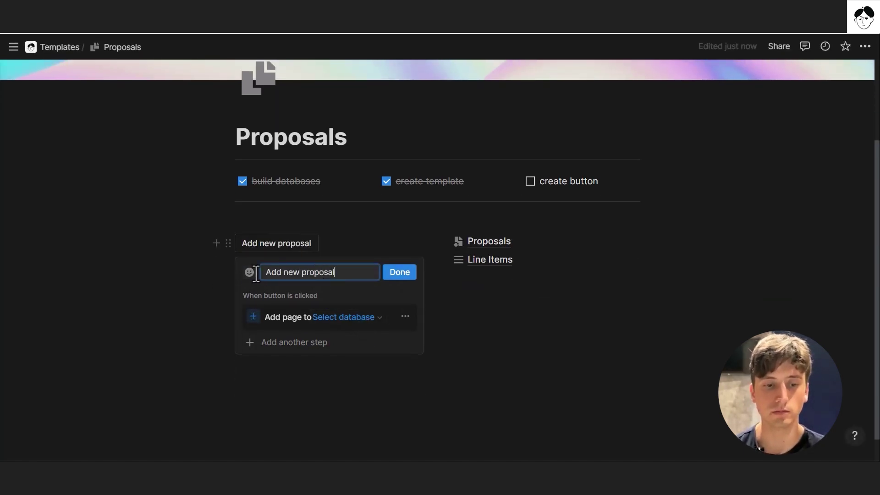
click(250, 273)
text(plus)
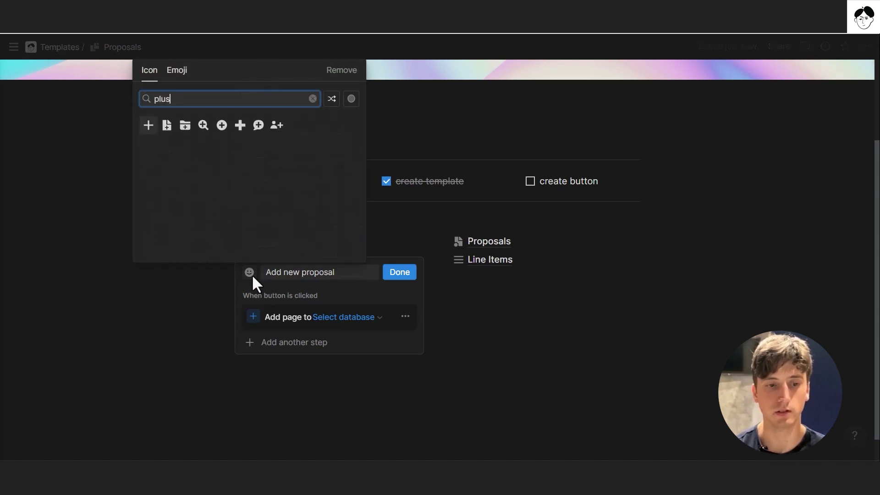
click(222, 125)
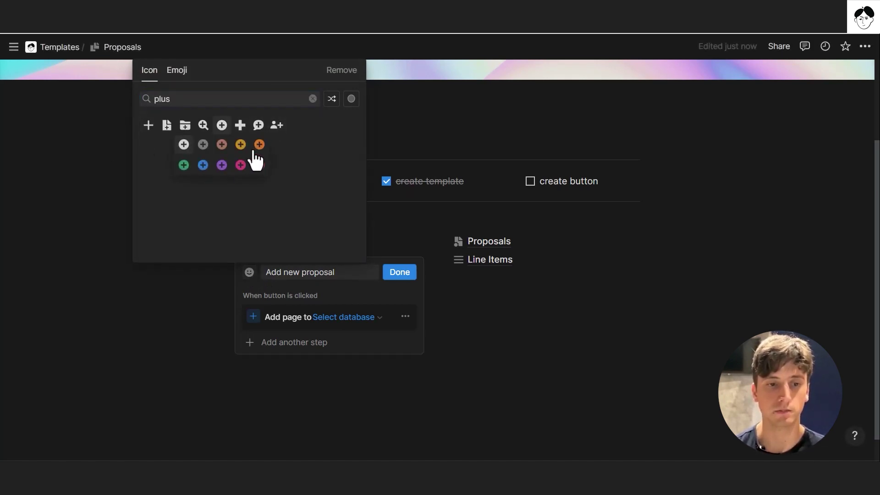
click(202, 165)
scroll(348, 291, down, 1)
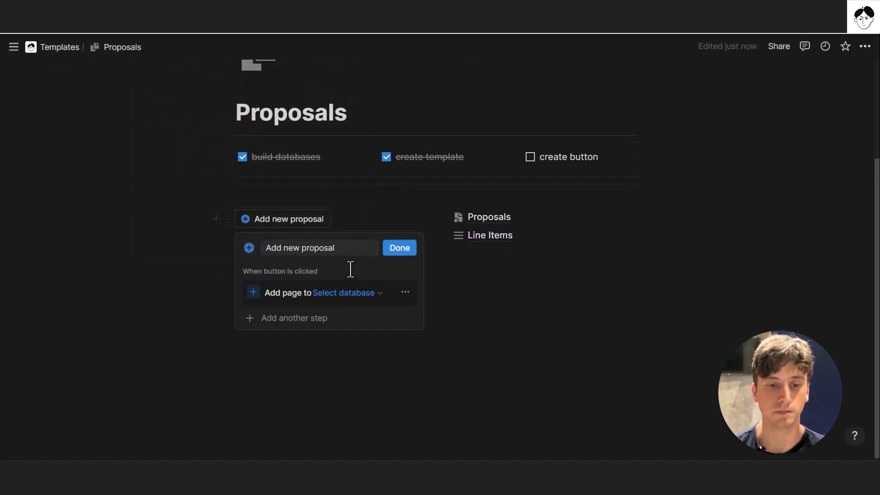
Step: Choose Proposals as the database for the button's add-page action and check its editable properties, leaving Name blank
click(345, 290)
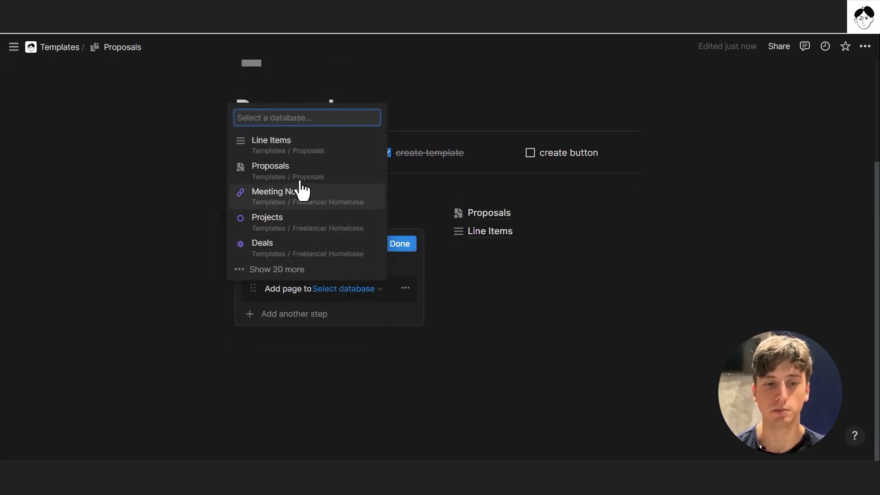
click(295, 179)
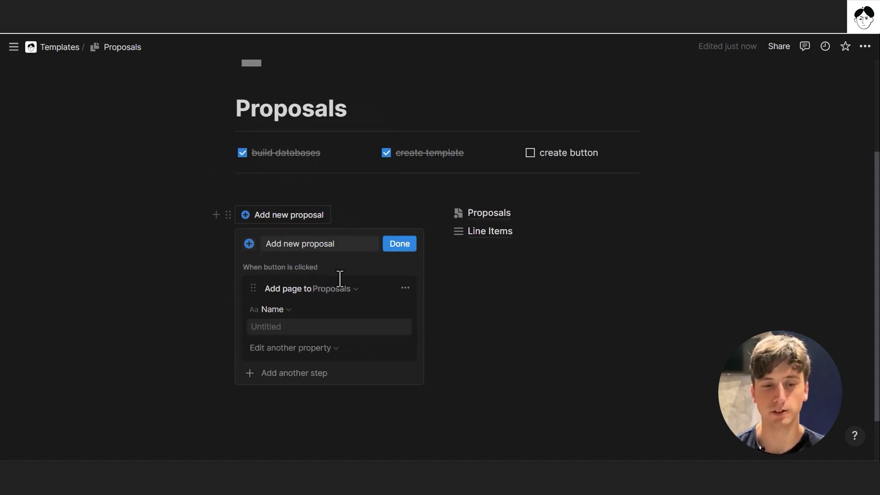
scroll(338, 278, down, 2)
click(319, 275)
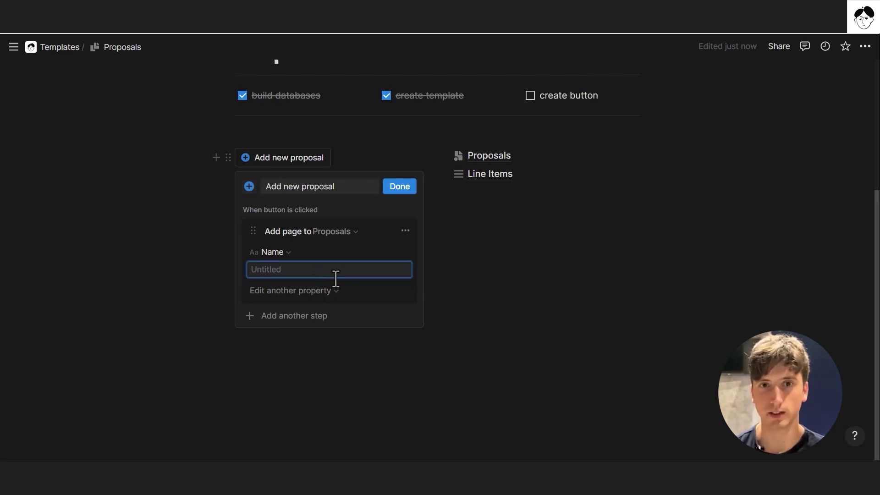
click(317, 290)
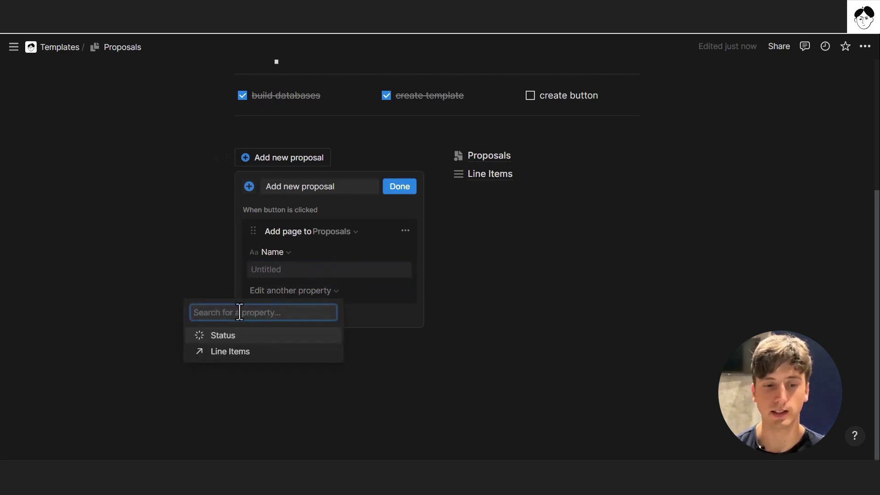
click(329, 296)
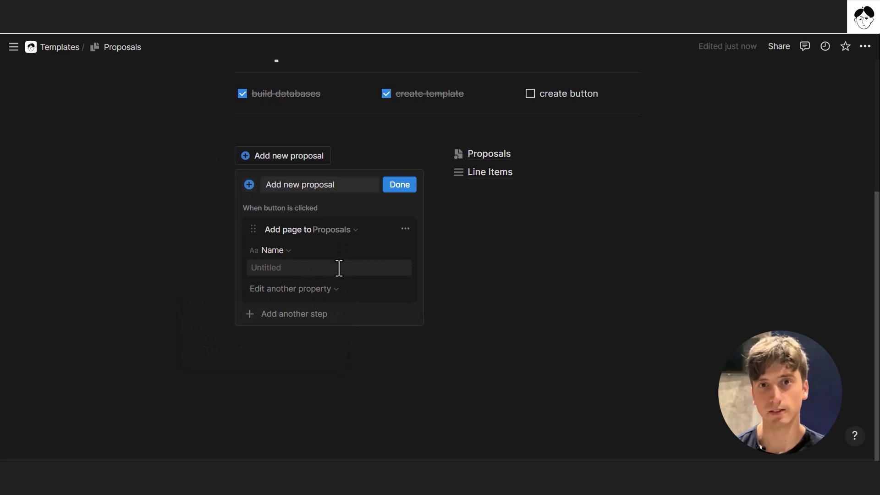
Step: Add a second button action that adds a page named "Strategy work" to the Line Items database
click(329, 315)
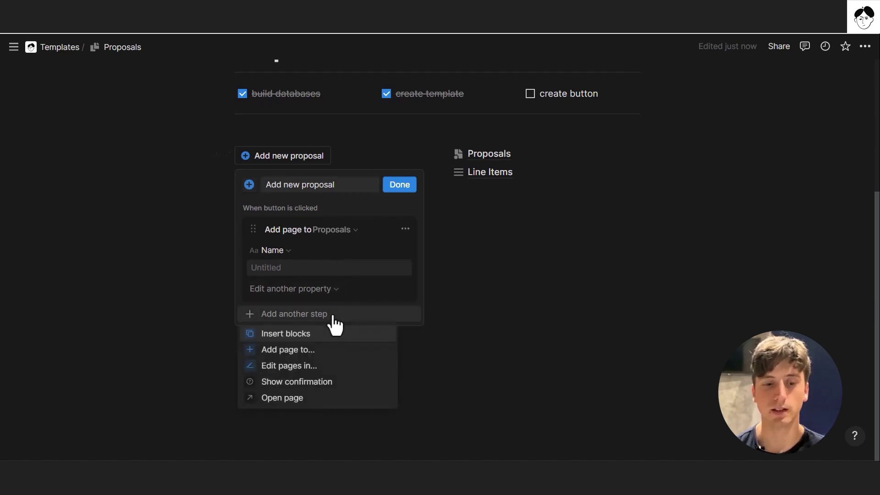
click(317, 351)
scroll(349, 326, down, 1)
click(357, 290)
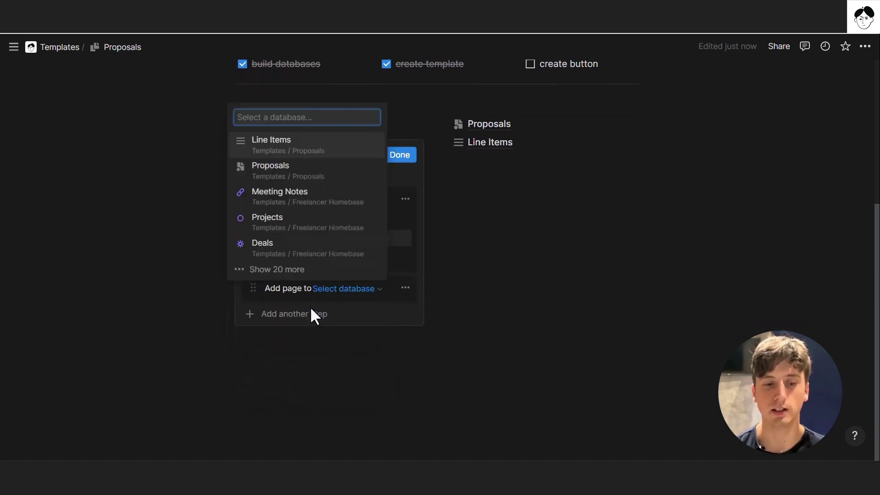
click(304, 146)
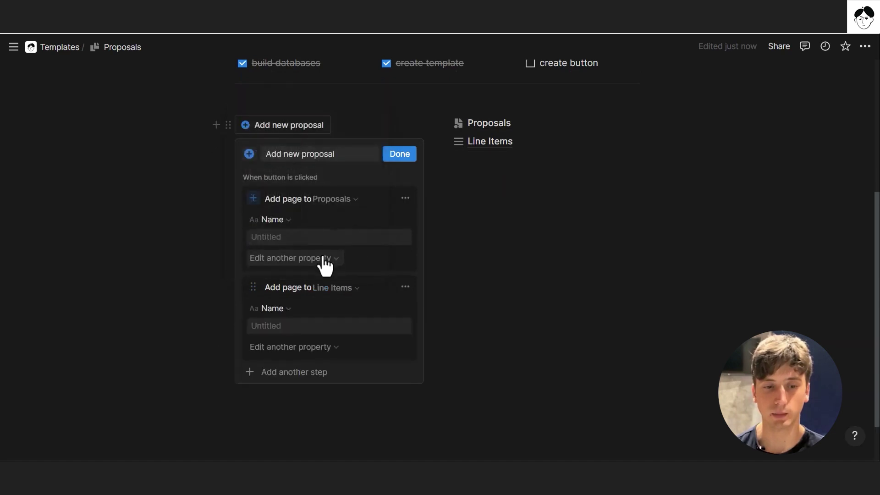
scroll(334, 256, down, 2)
click(310, 268)
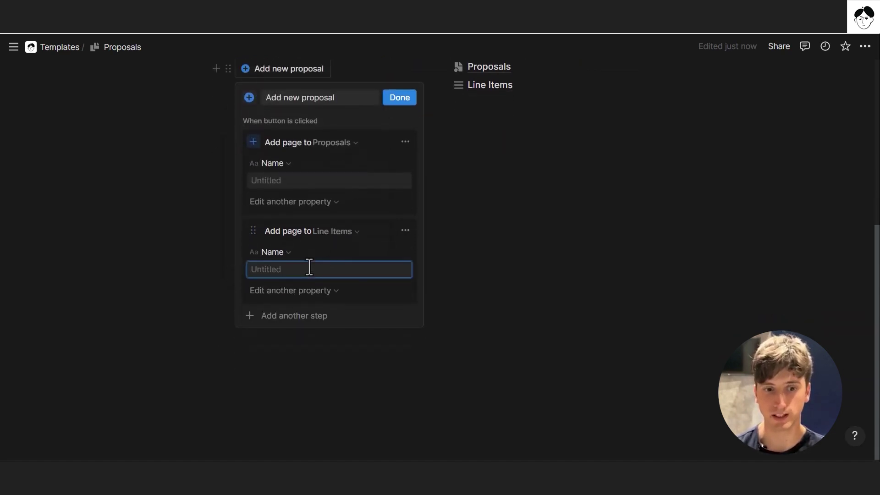
text(Strategy work)
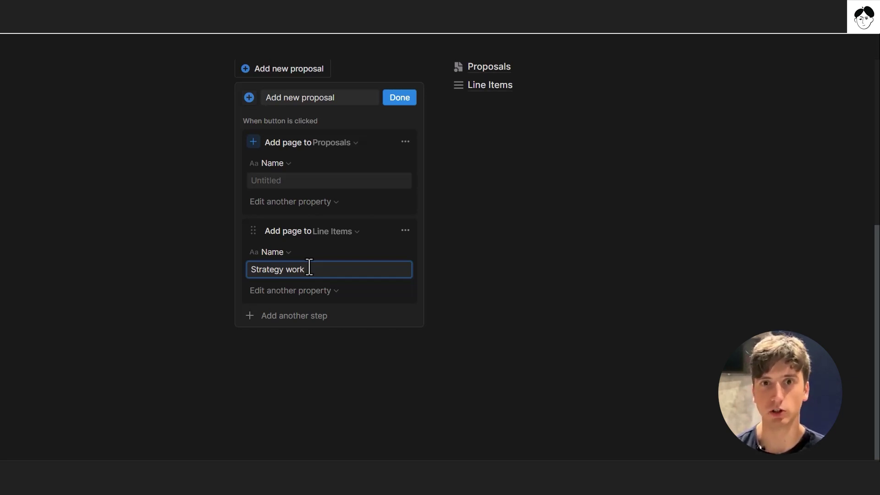
Step: Set the Proposal property of the Strategy work line item to "New page added in Proposals"
click(299, 290)
click(255, 335)
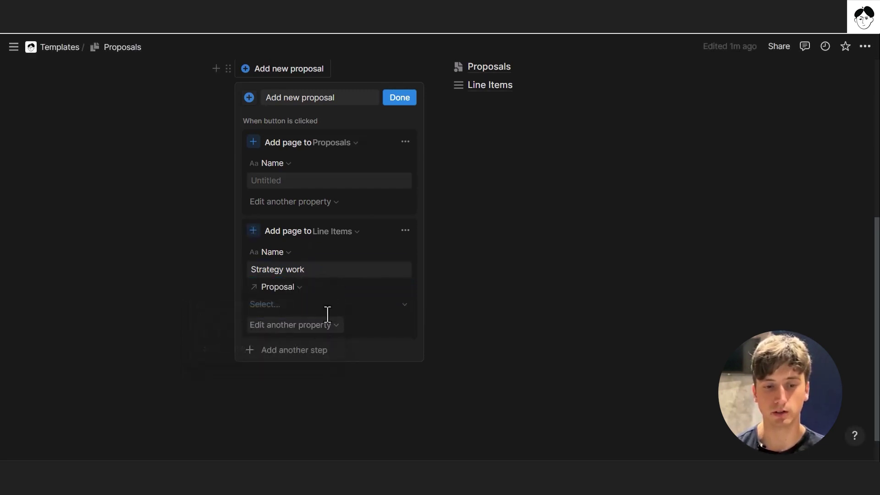
click(304, 307)
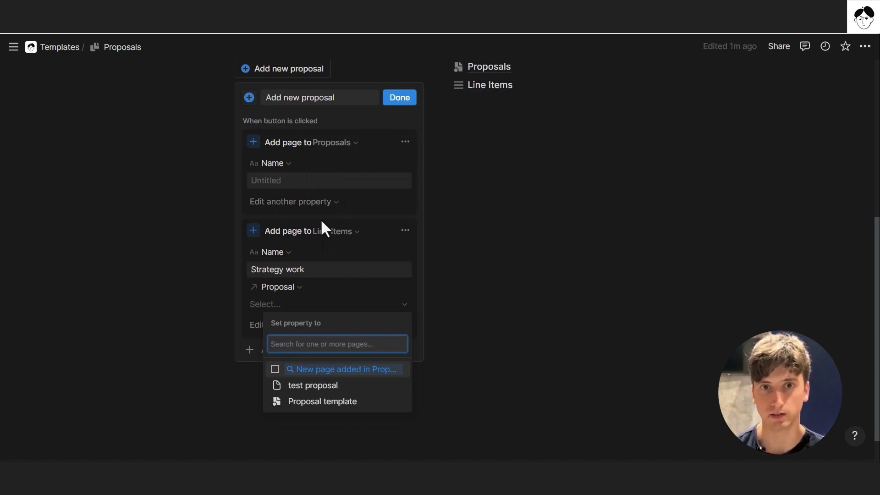
click(330, 370)
scroll(349, 289, down, 1)
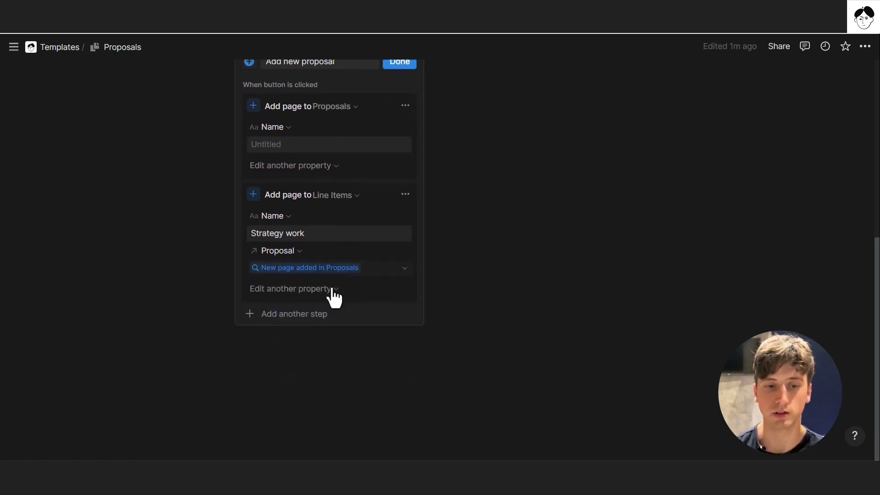
Step: Add Price and Quantity to the Strategy work line item action, with a price of 500 and a quantity of 1
click(325, 290)
click(265, 339)
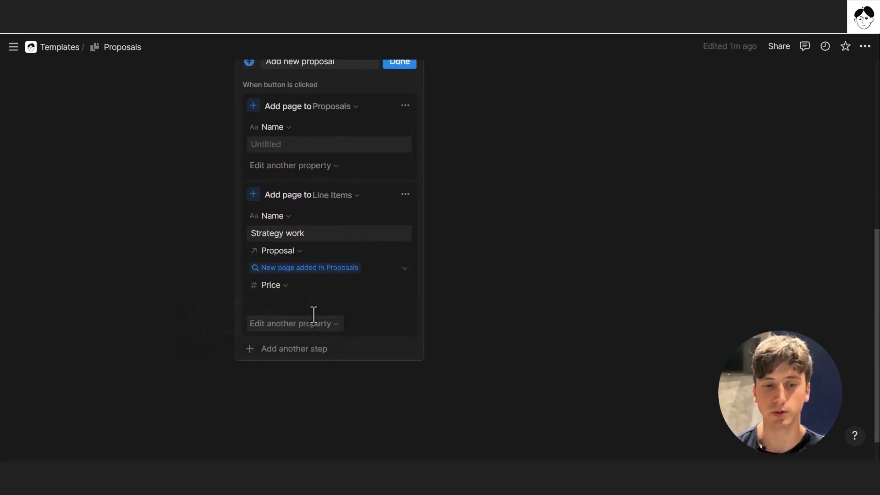
scroll(316, 312, down, 1)
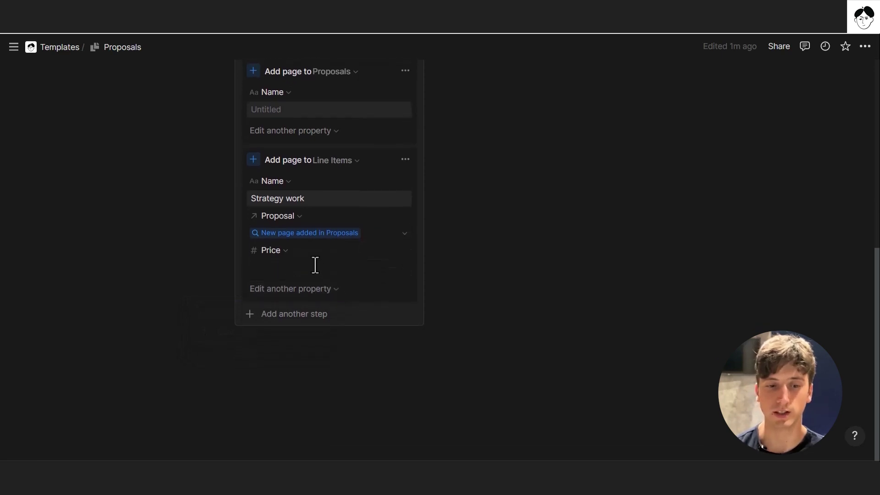
click(316, 265)
text(500)
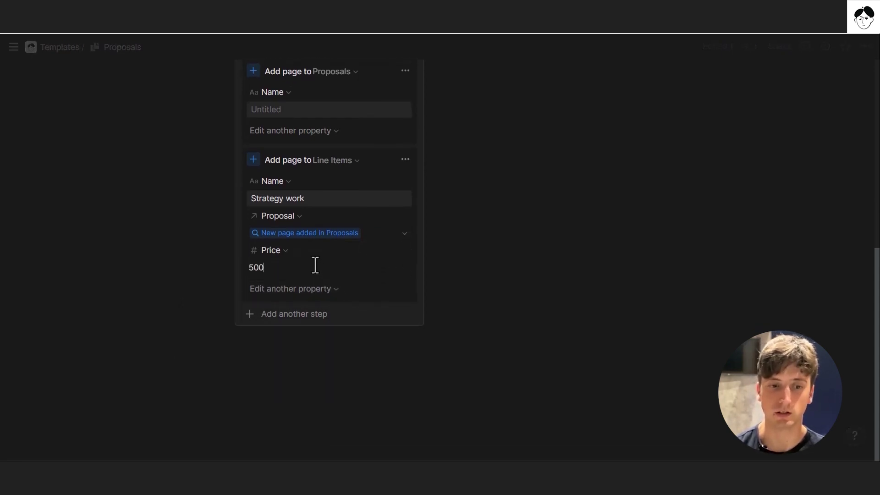
click(320, 296)
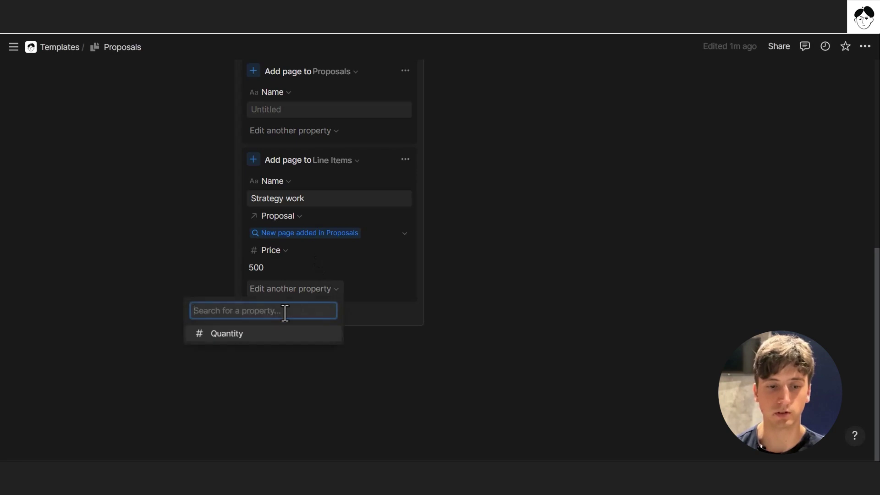
click(274, 338)
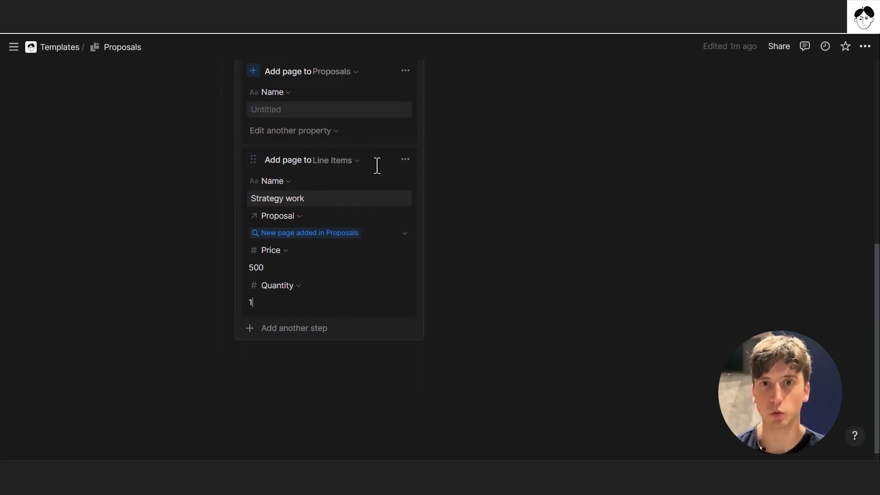
Step: Duplicate the Strategy work line item action and rename the copy's page "Development work"
click(405, 159)
click(408, 241)
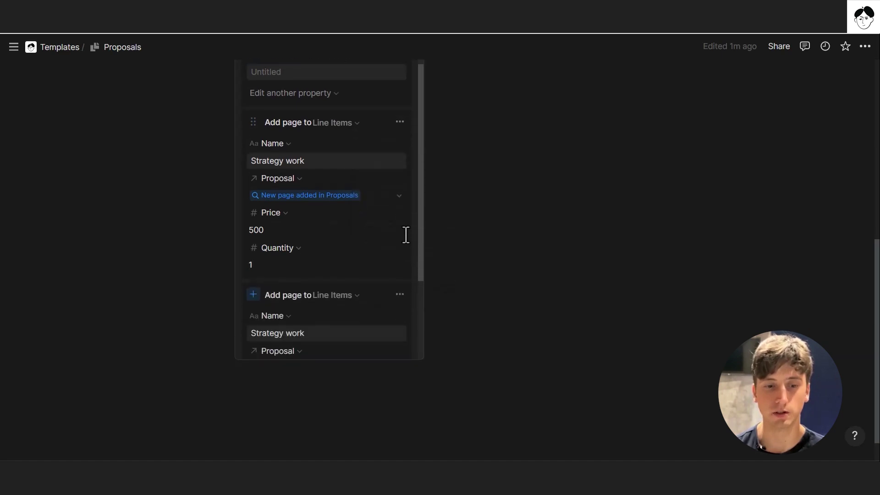
click(341, 220)
drag(251, 218, 324, 216)
text(Develo)
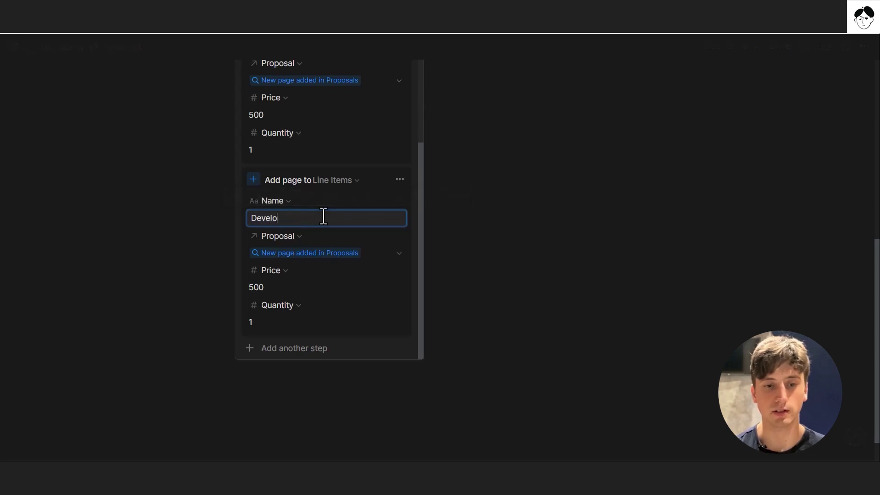
text(pment work)
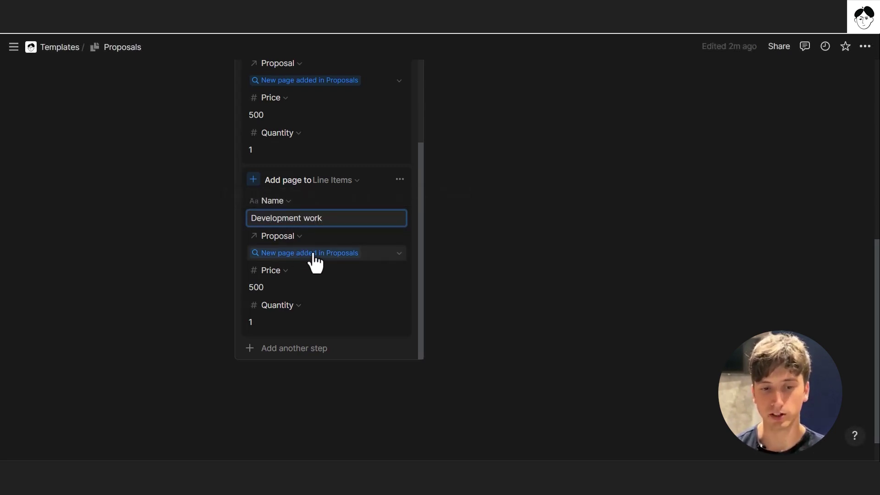
Step: Set the Price of the Development work line item to 2500
scroll(298, 256, down, 1)
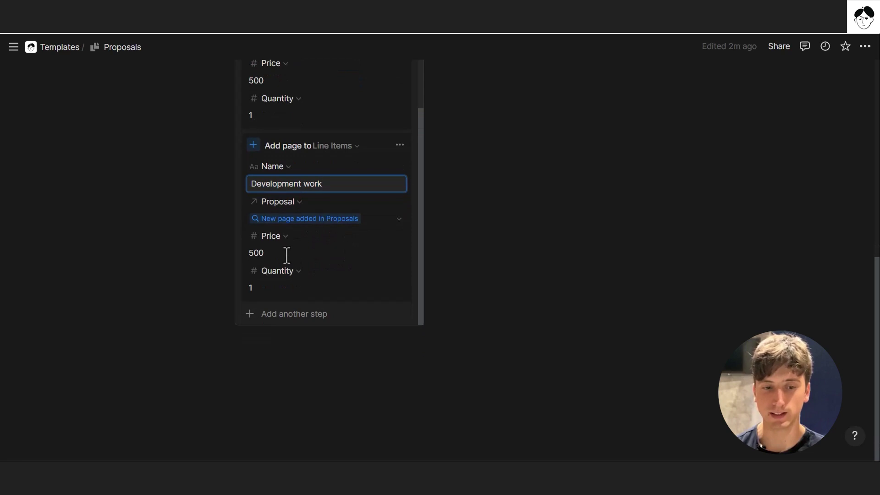
click(251, 253)
text(2)
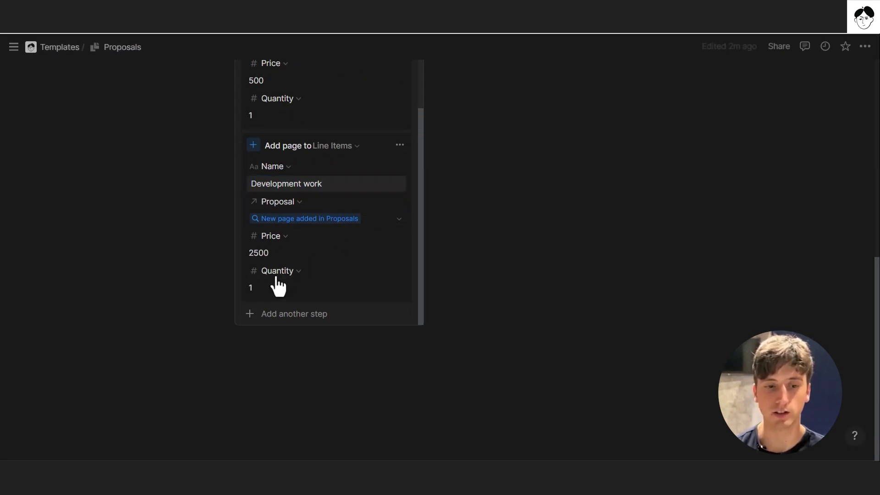
scroll(275, 291, up, 1)
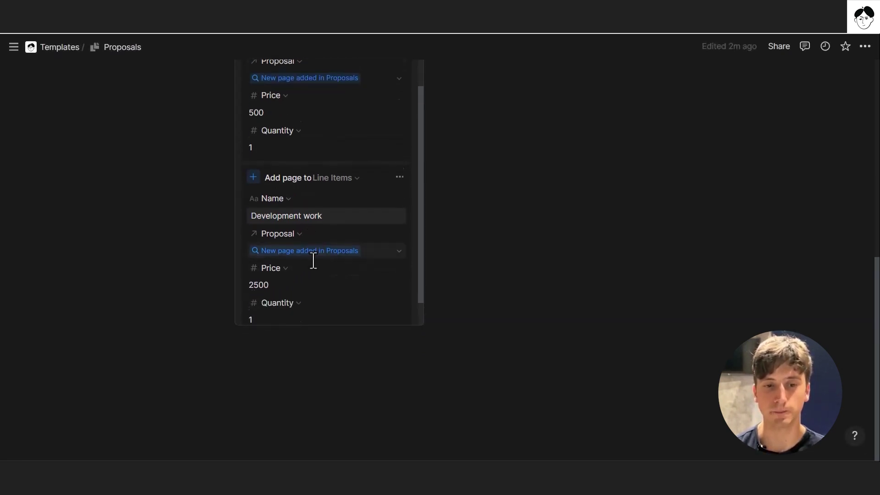
scroll(311, 257, down, 1)
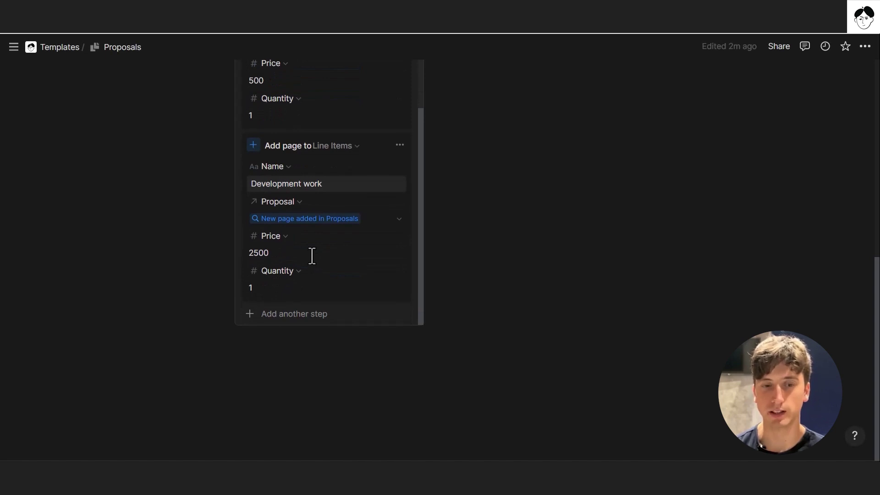
Step: Add a button action that opens "New page added in Proposals"
click(310, 316)
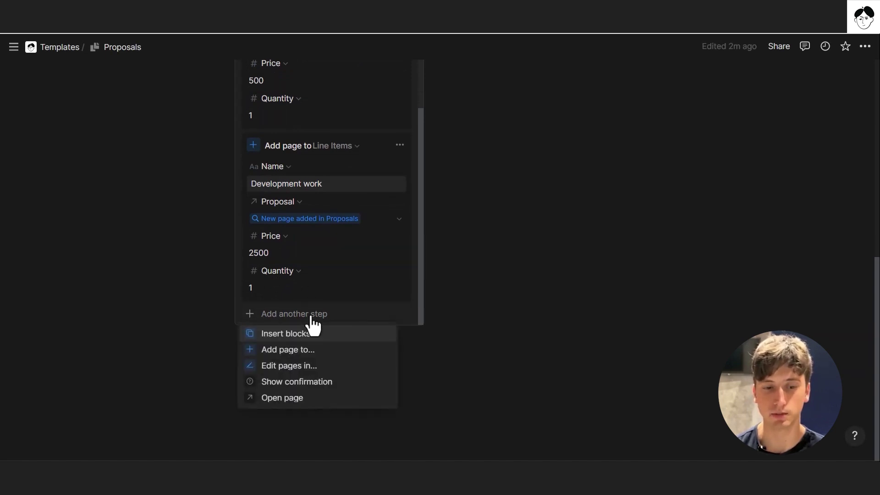
click(296, 397)
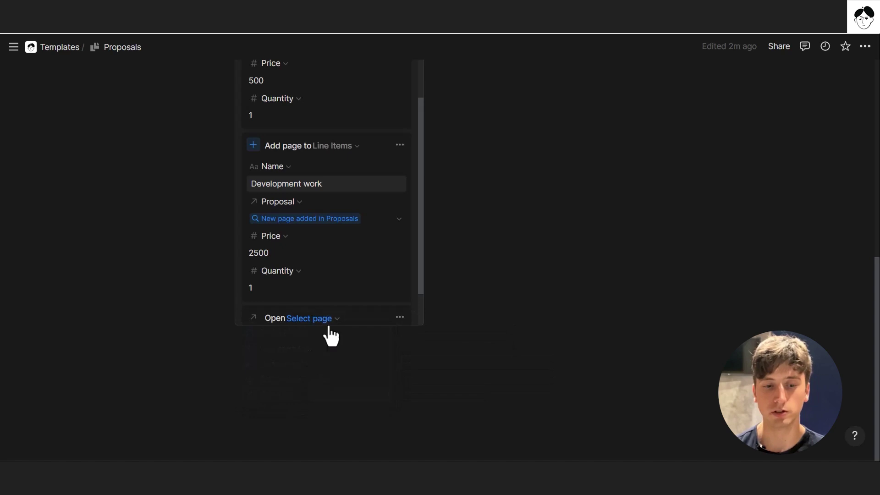
click(321, 280)
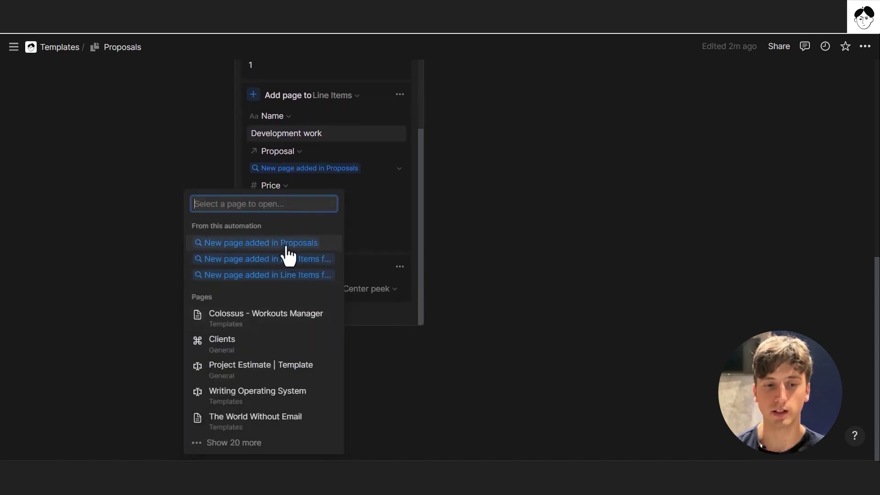
click(281, 244)
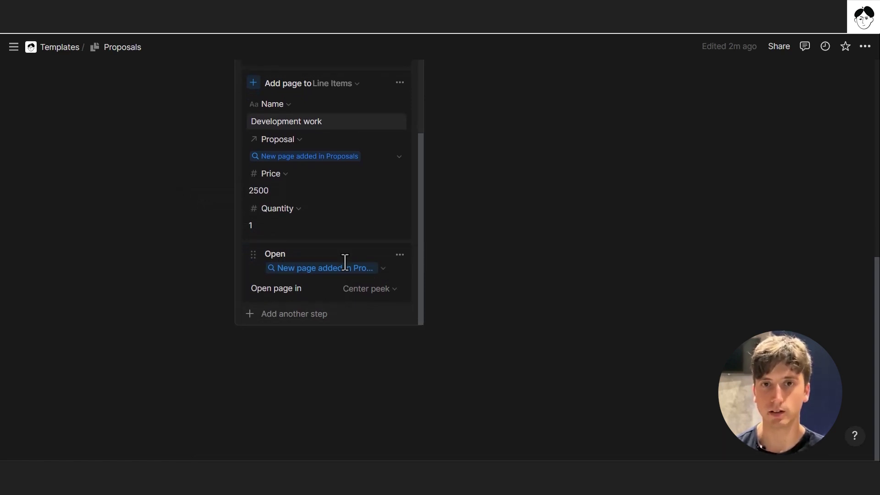
Step: Finish editing the Add new proposal button and check off the "create button" task
scroll(399, 237, up, 5)
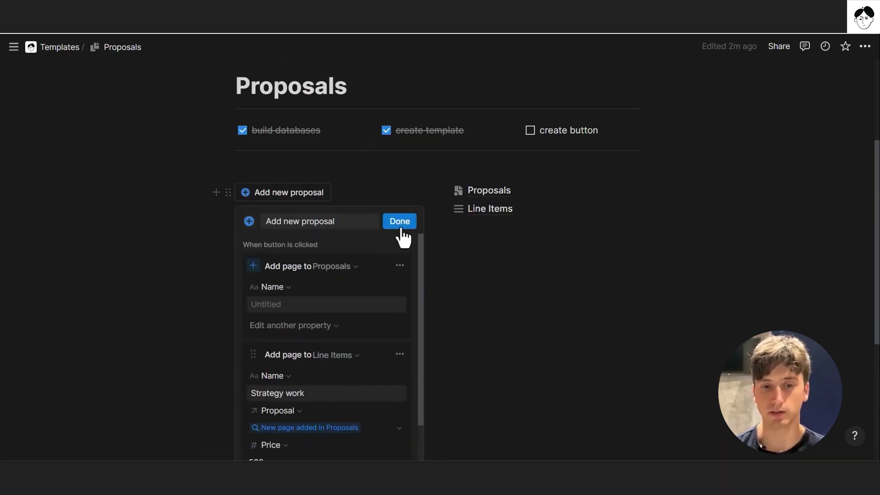
click(399, 222)
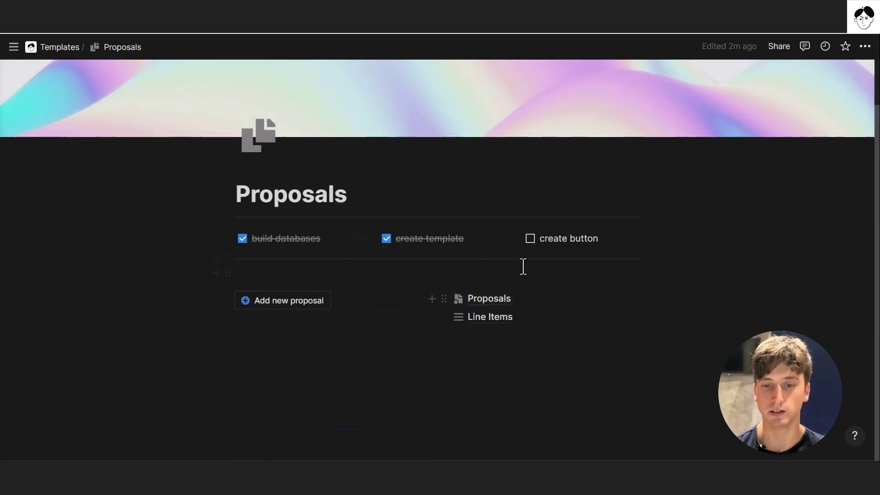
click(530, 239)
Step: Run the Add new proposal button and title the created page "test proposal" followed by the creator's nickname
click(294, 302)
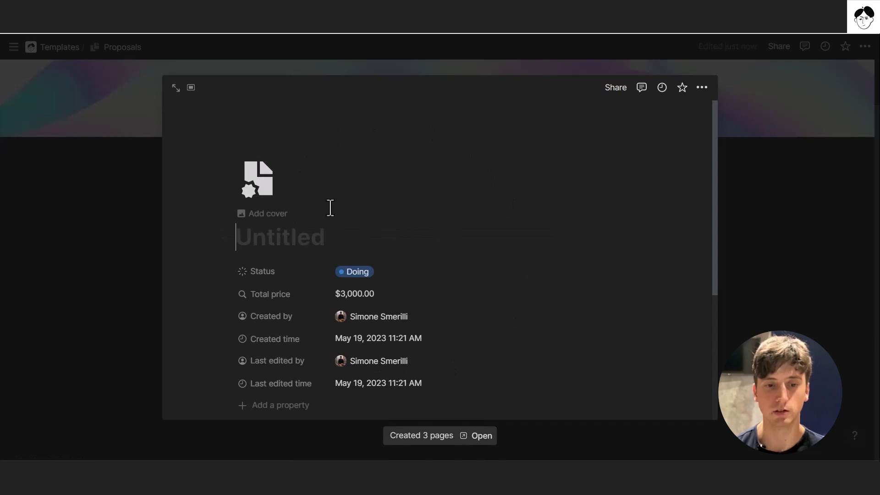
text(test proposal simo)
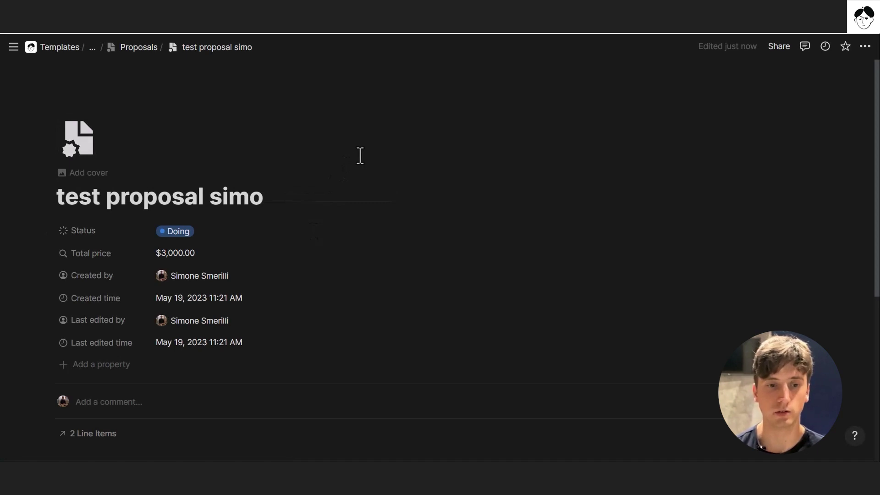
Step: Examine the new proposal's total price and the names, prices and quantities of its linked line items
scroll(365, 152, down, 3)
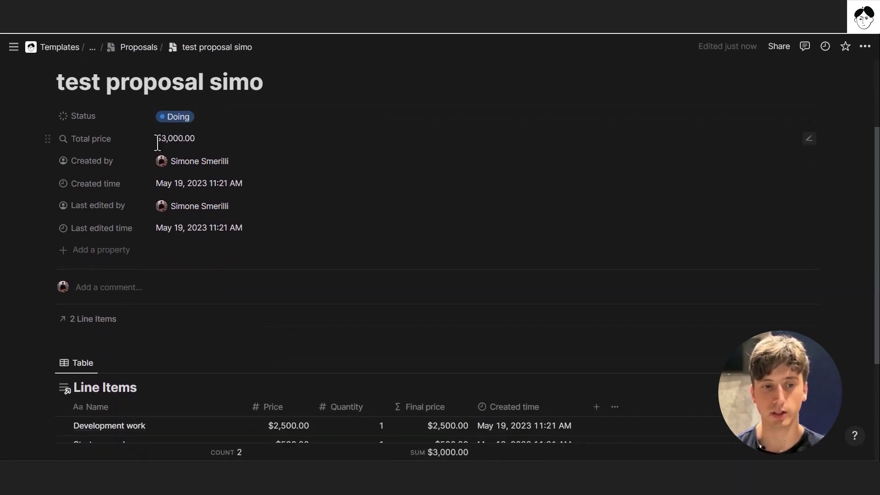
scroll(281, 211, down, 3)
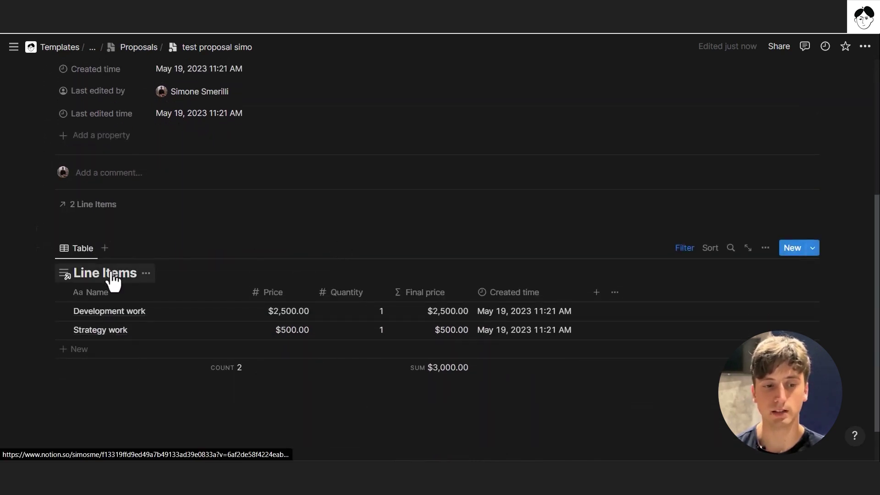
click(144, 312)
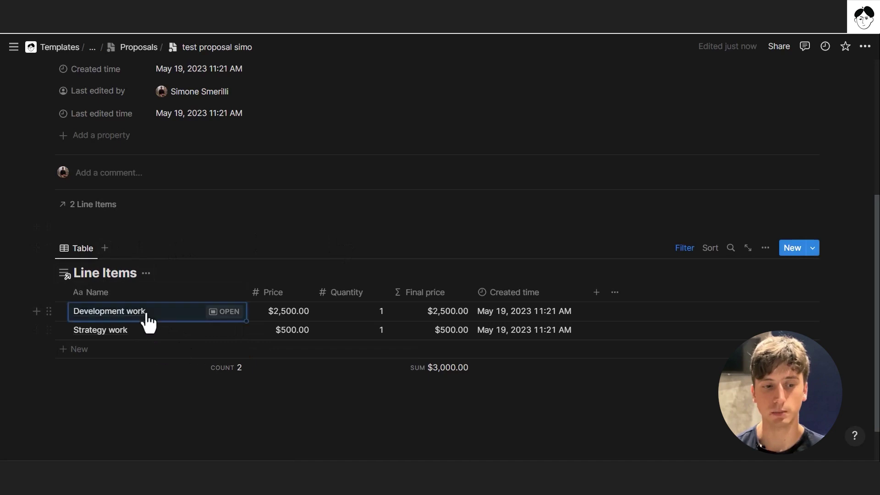
click(284, 312)
click(113, 332)
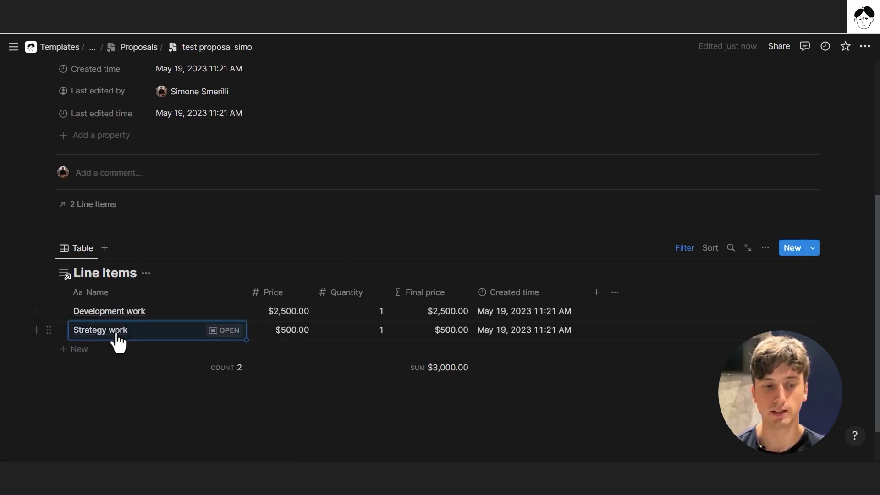
click(291, 332)
drag(375, 311, 385, 331)
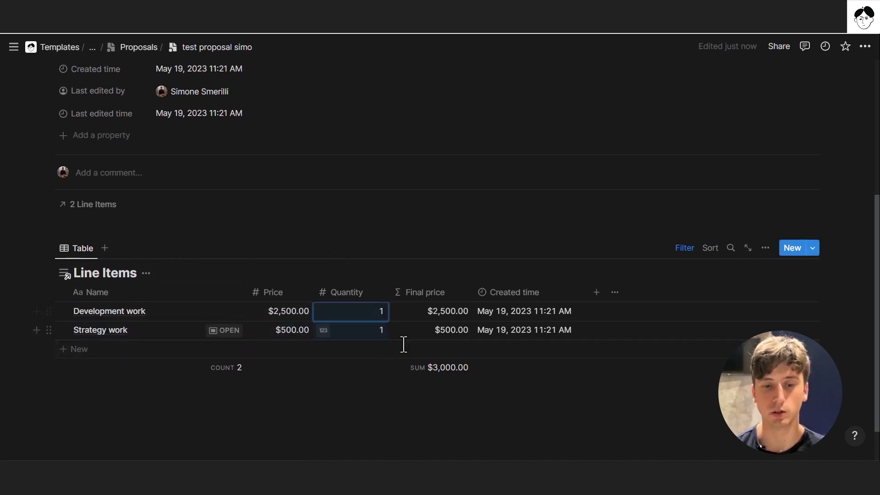
click(292, 251)
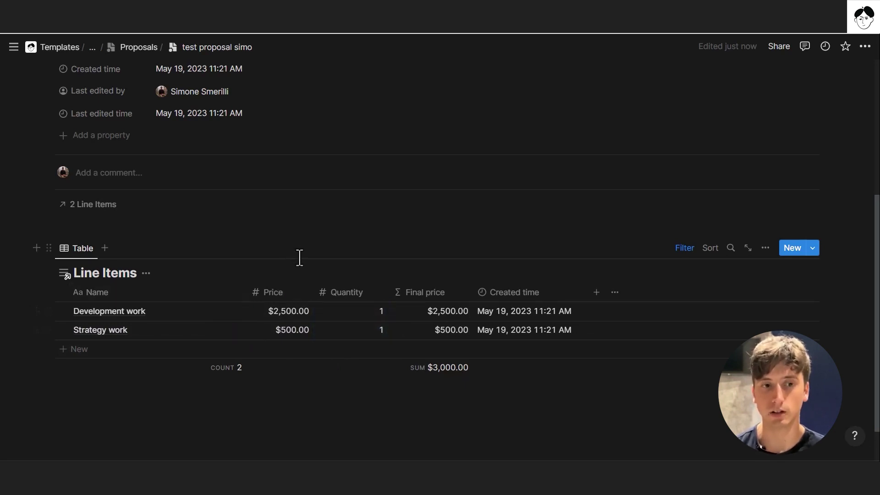
Step: Add a line item named "Training and documentation" with a price of 500 and a quantity of 1
click(253, 356)
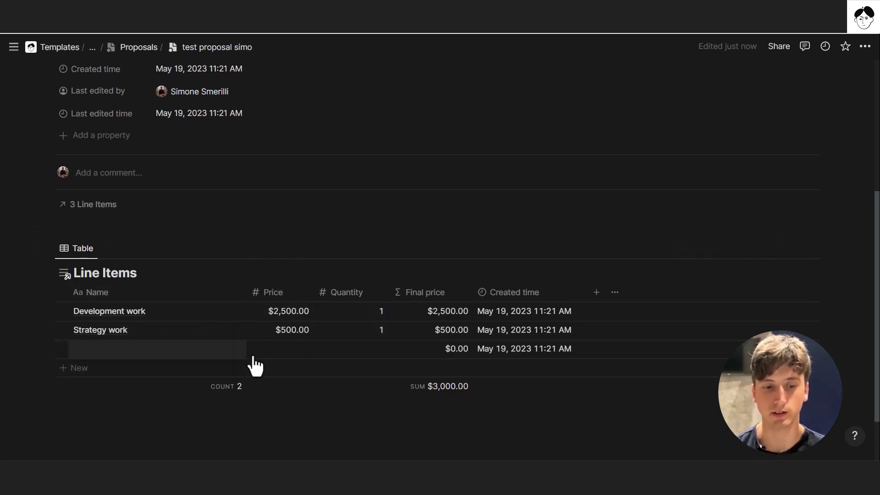
text(Training)
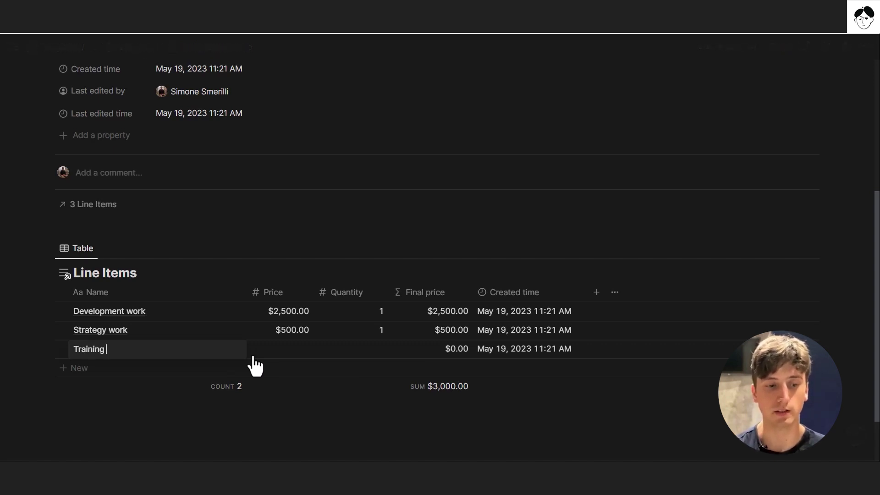
text( and documentation)
key(Tab)
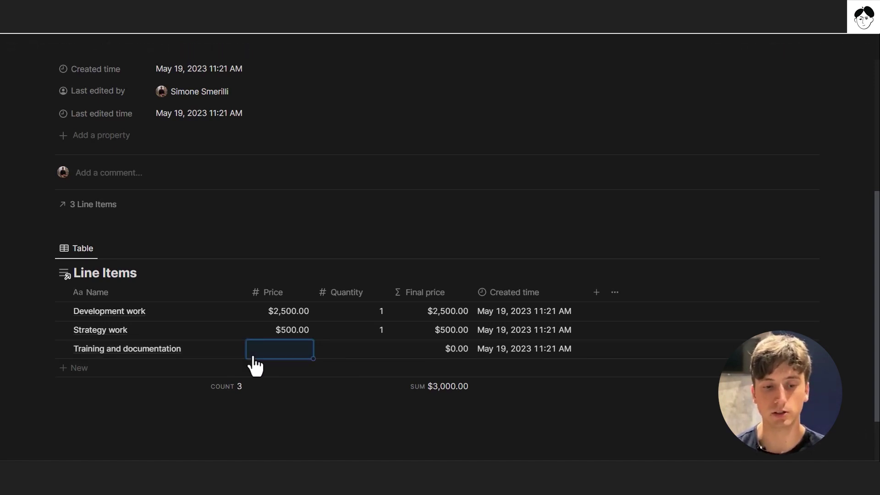
text(500)
key(Tab)
text(1)
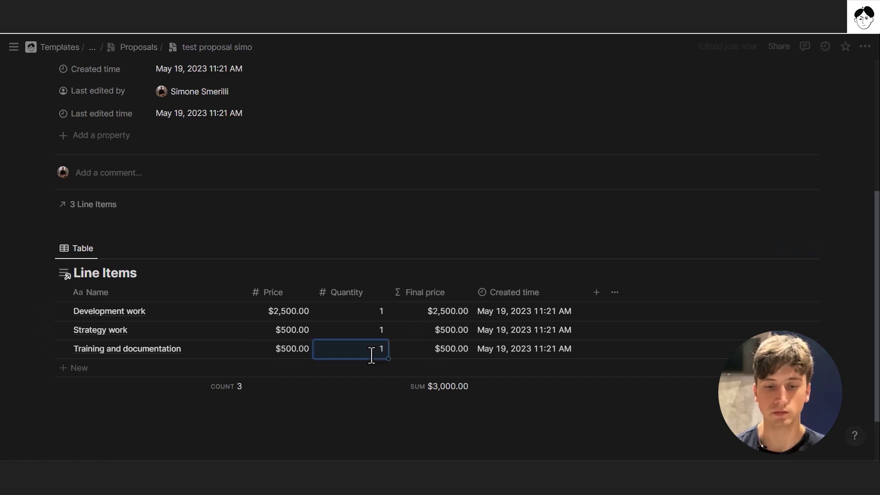
click(376, 240)
Step: Set the new test proposal's Status to Sent
scroll(390, 277, up, 5)
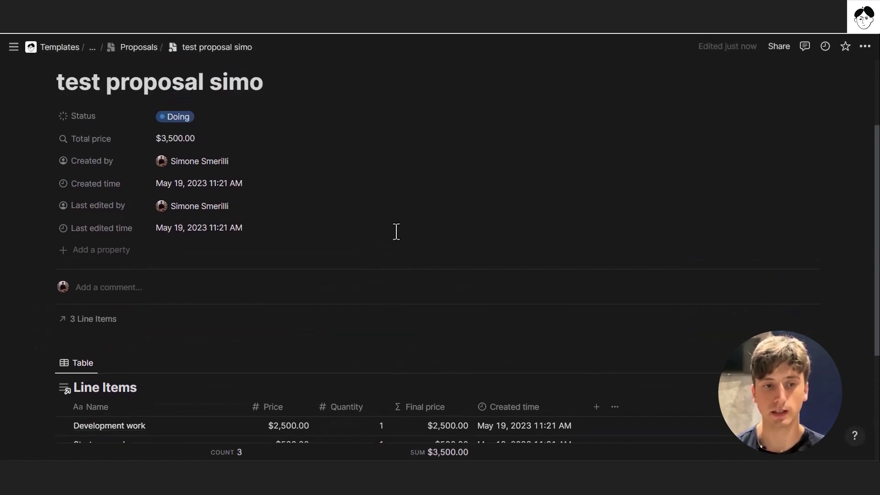
click(216, 120)
click(220, 214)
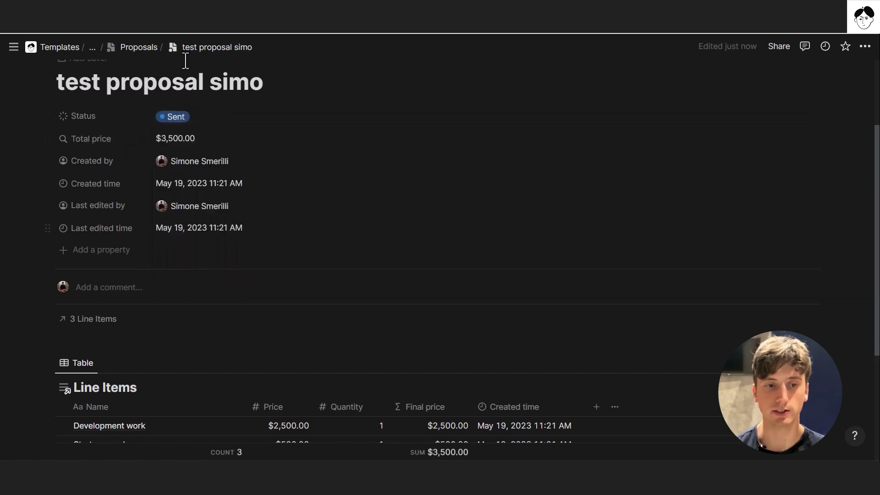
Step: Go to the Proposals board and open the older "test proposal" card as a full page
click(139, 47)
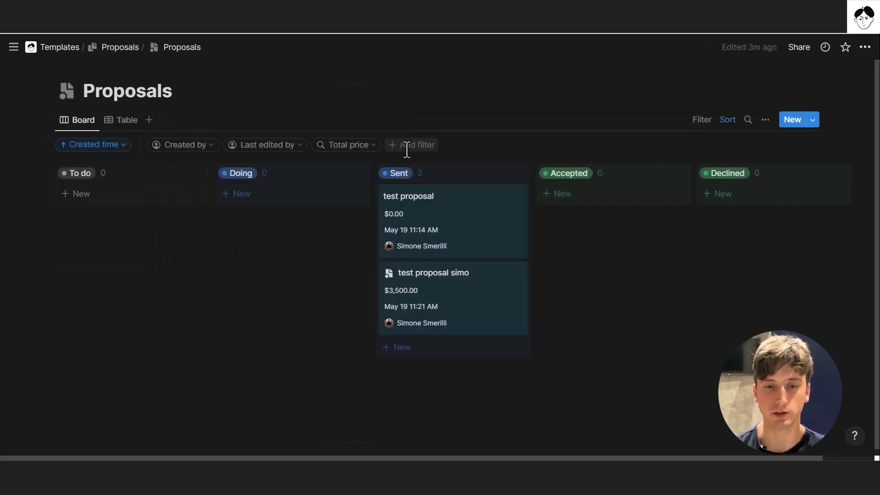
click(436, 208)
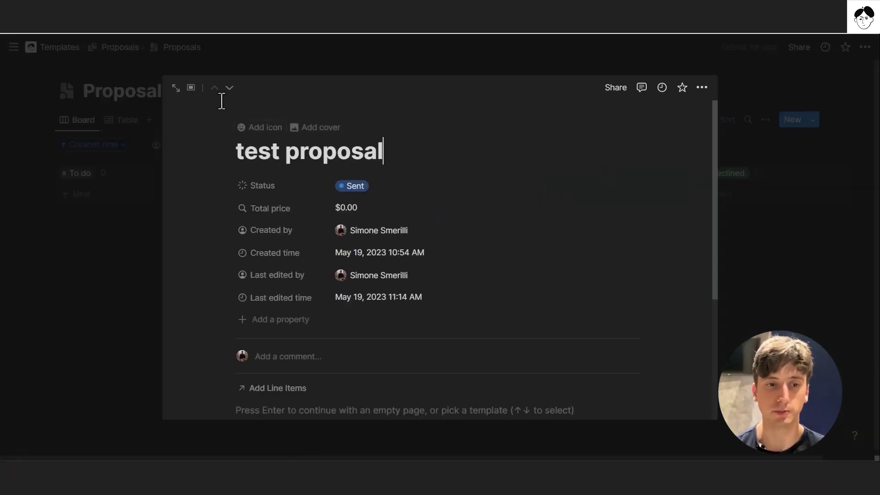
click(176, 92)
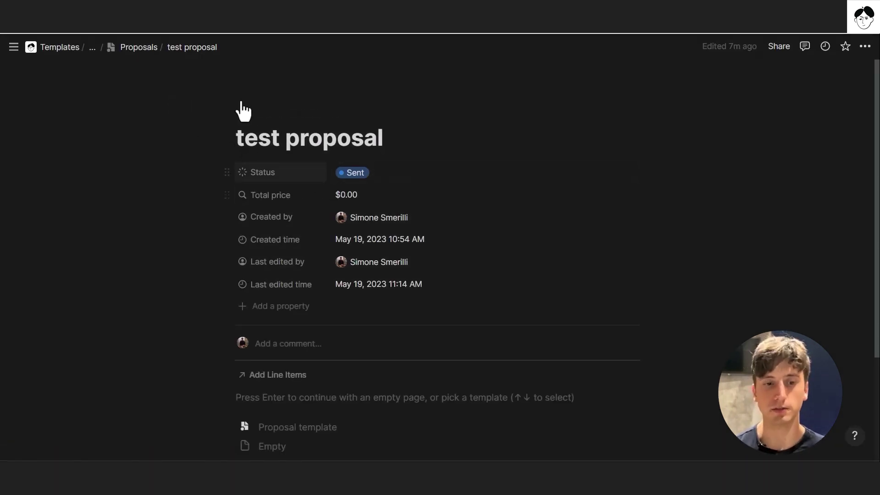
Step: Go back to the Proposals board, open the newer test proposal as a full page and review its linked line items
click(139, 47)
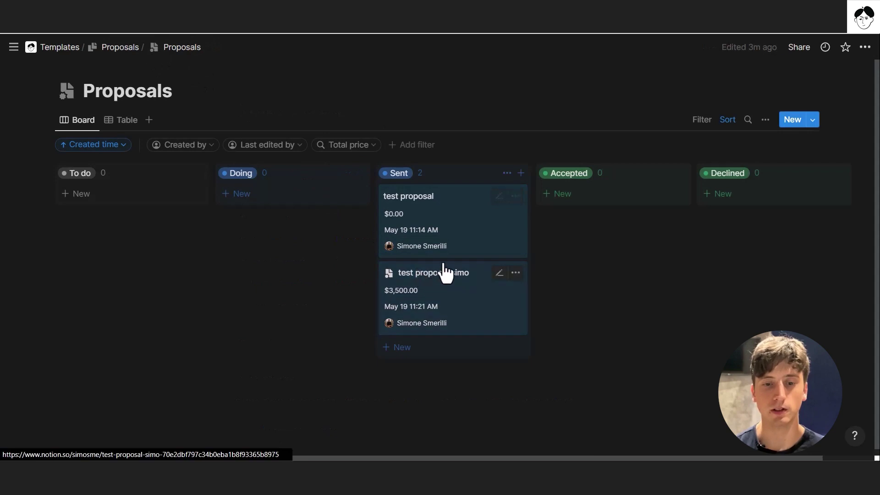
click(436, 281)
click(174, 91)
scroll(309, 199, down, 5)
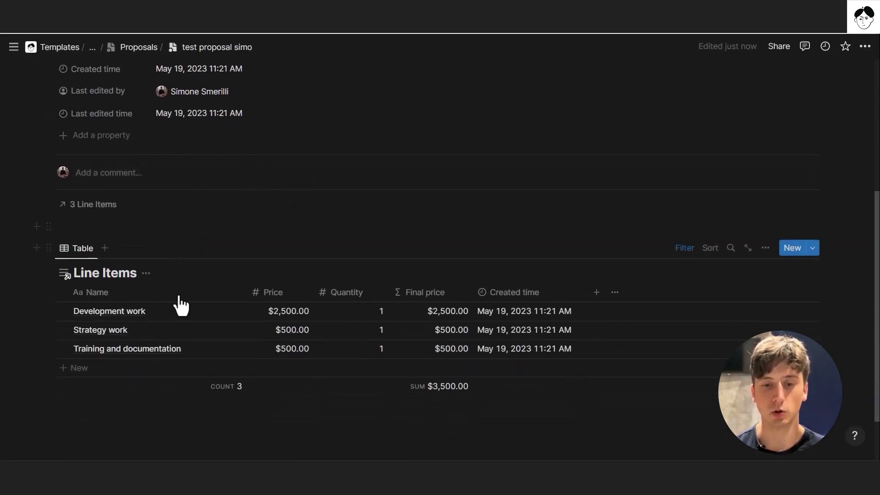
drag(138, 312, 142, 353)
click(285, 256)
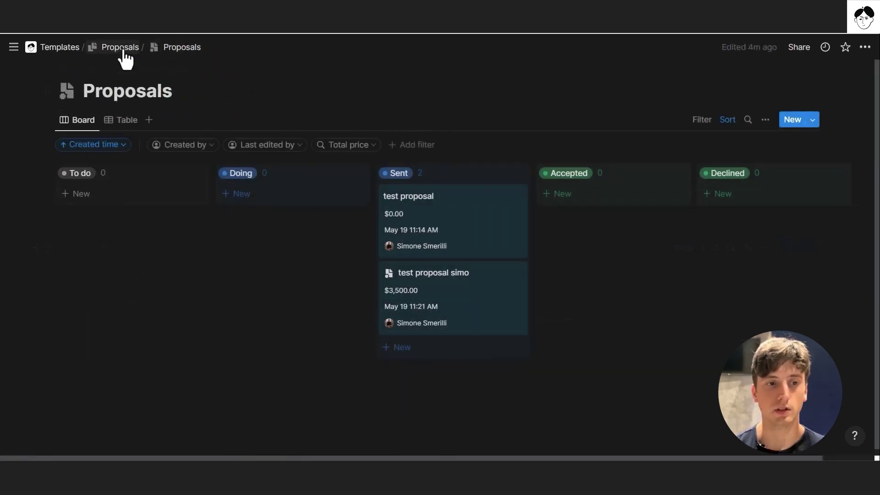
Step: Open the Line Items database from the main Proposals page and collapse the newer test proposal's group of items
click(122, 47)
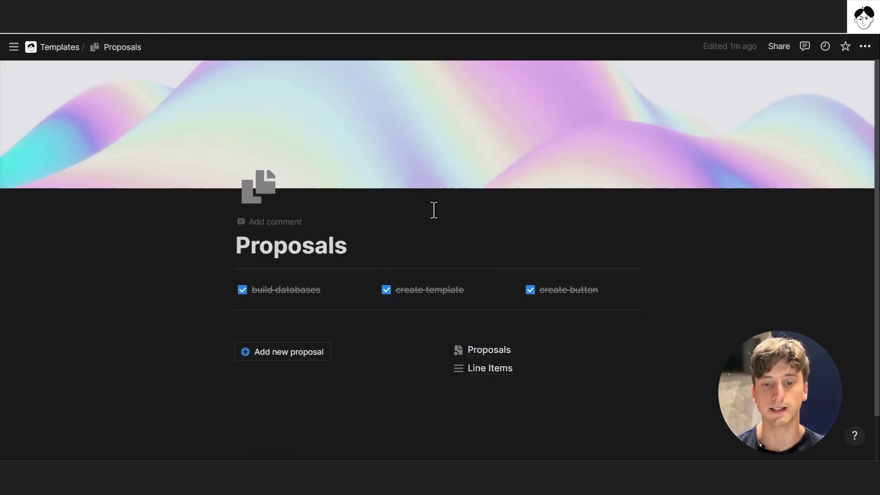
scroll(458, 217, down, 1)
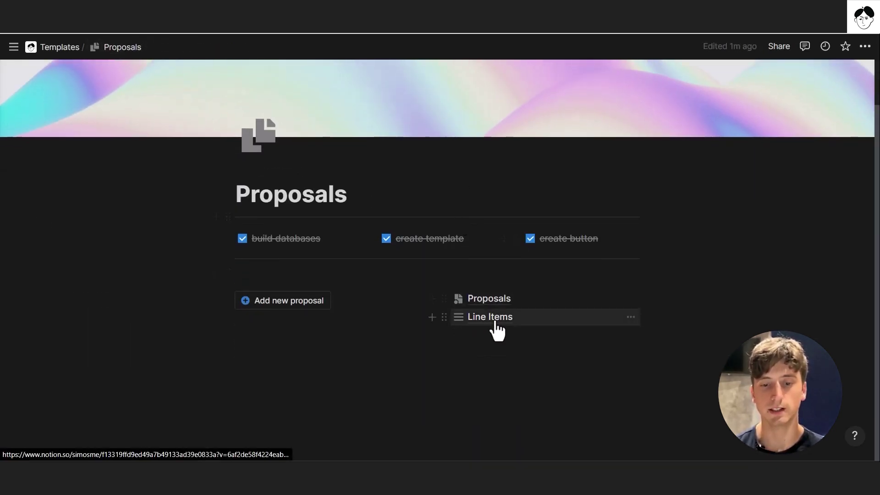
click(496, 323)
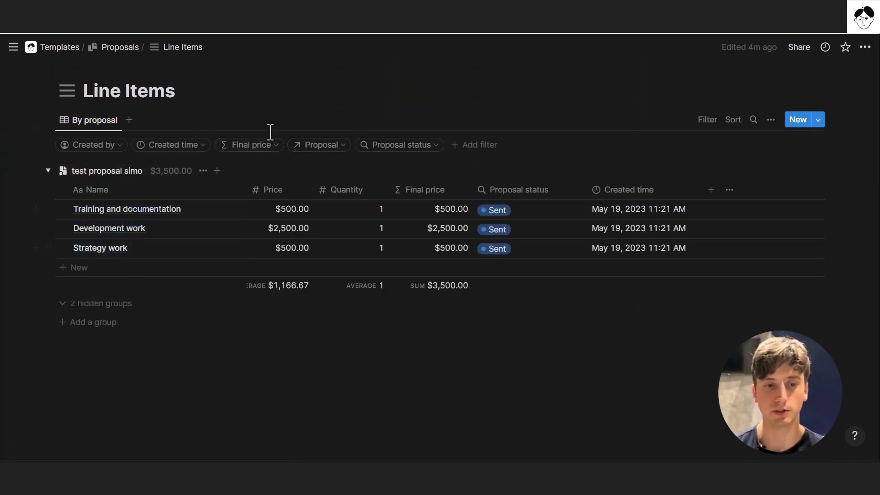
click(48, 179)
click(48, 179)
click(48, 179)
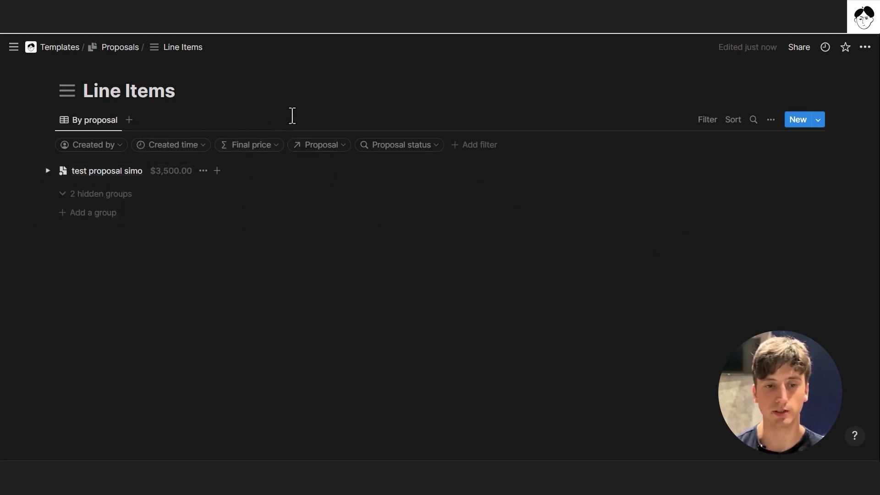
Step: Return to the Proposals board and look at the older "test proposal" card in a preview
click(120, 47)
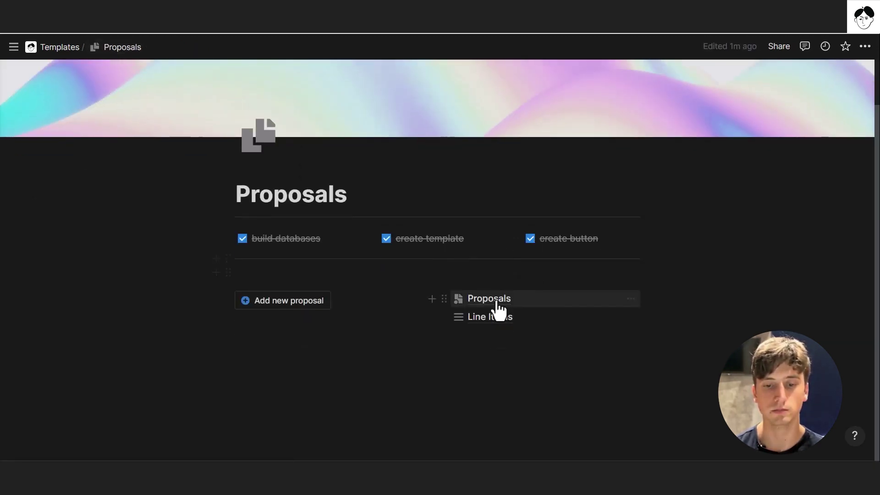
click(497, 305)
click(442, 208)
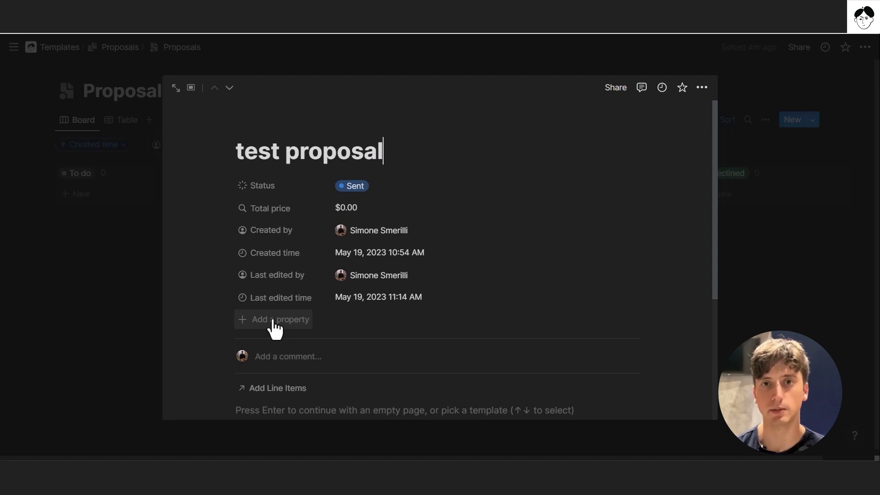
click(133, 305)
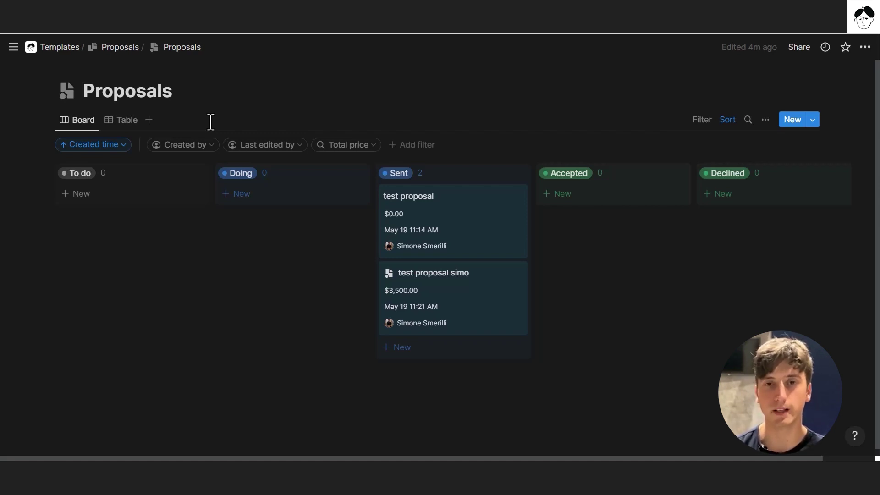
Step: Add a new linked view of the Proposals database below the button and database links on the main Proposals page
click(131, 49)
scroll(499, 272, down, 1)
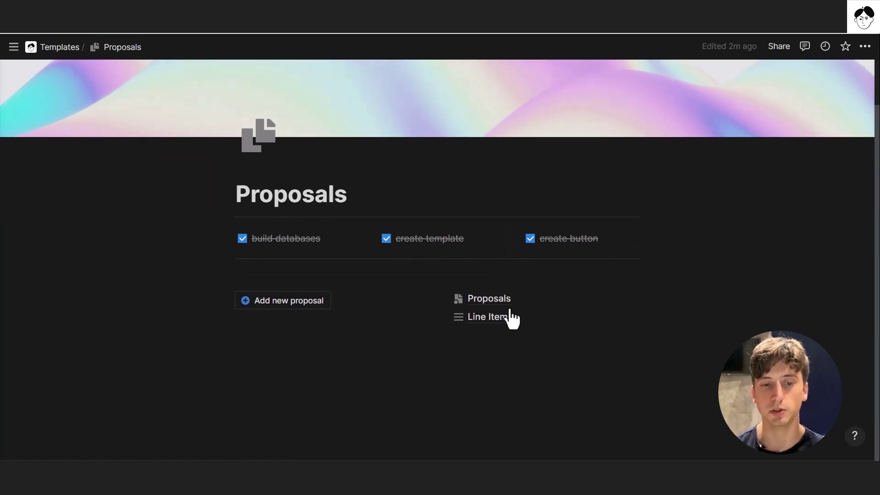
click(539, 359)
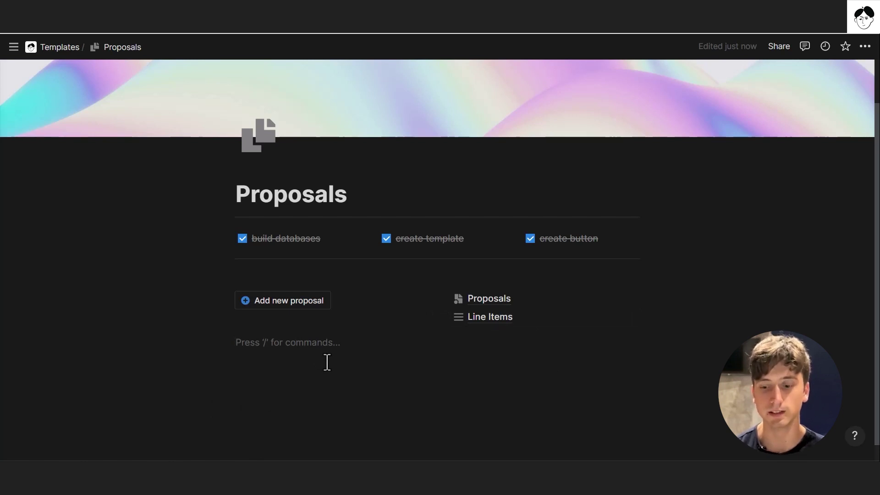
text(/linked)
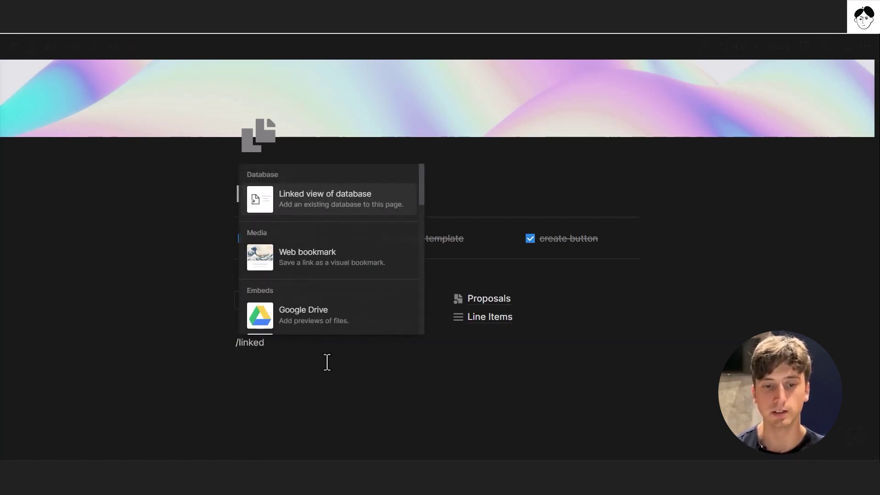
key(Return)
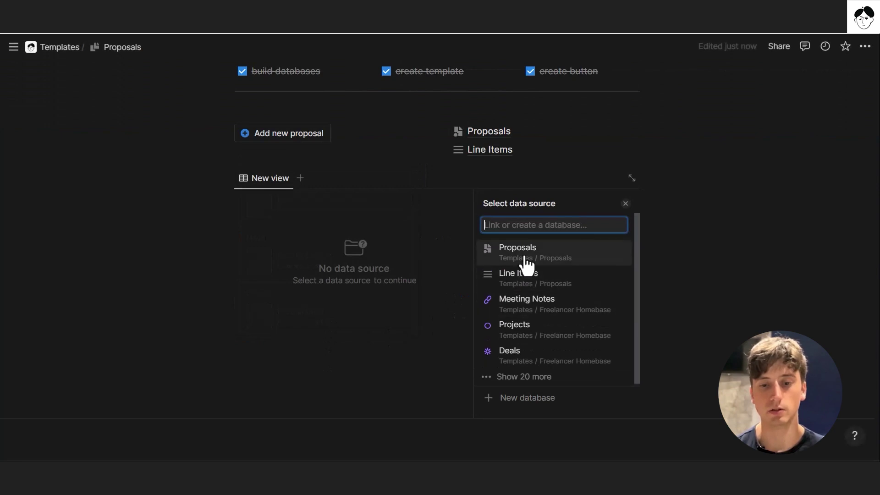
click(524, 255)
click(553, 265)
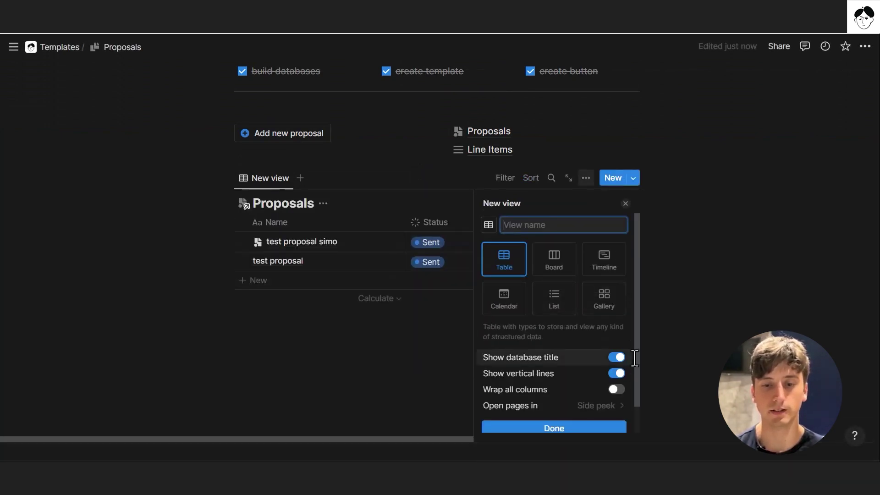
Step: Make the linked Proposals view a Gallery with its card preview set to None
click(600, 305)
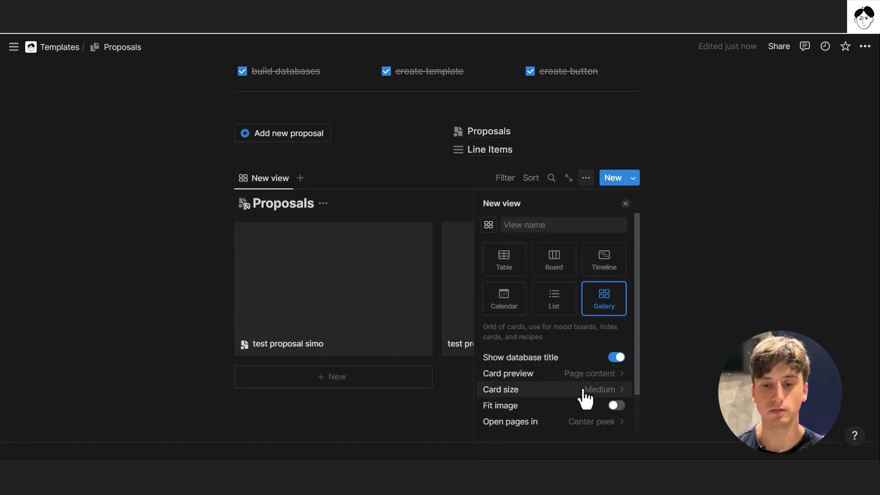
scroll(580, 373, down, 1)
click(573, 326)
click(557, 346)
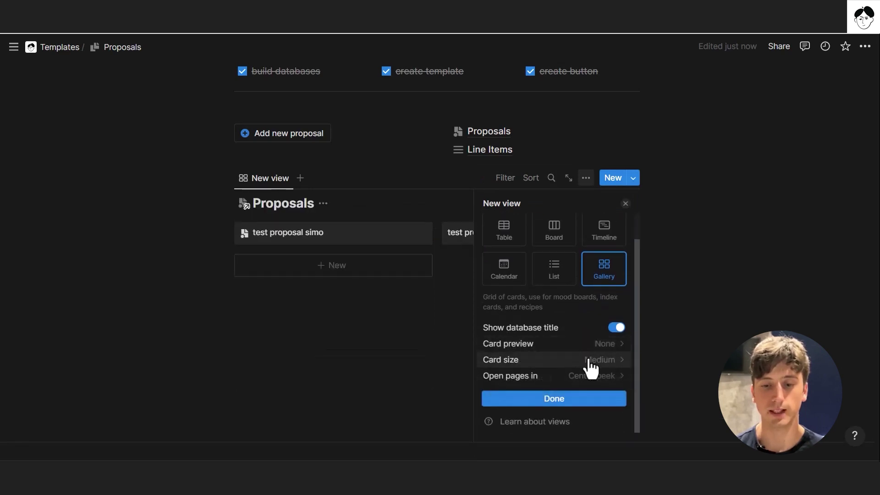
click(562, 397)
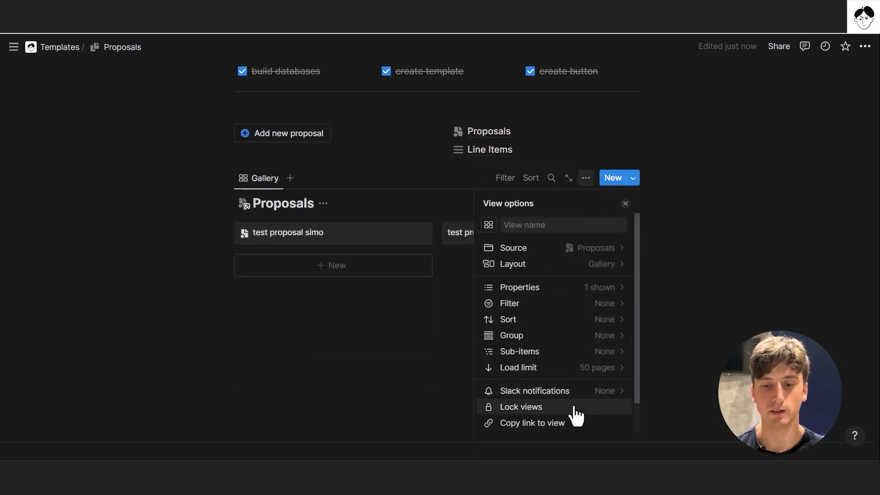
Step: Filter the Proposals gallery to entries whose Status is Accepted
click(559, 305)
click(527, 329)
click(527, 344)
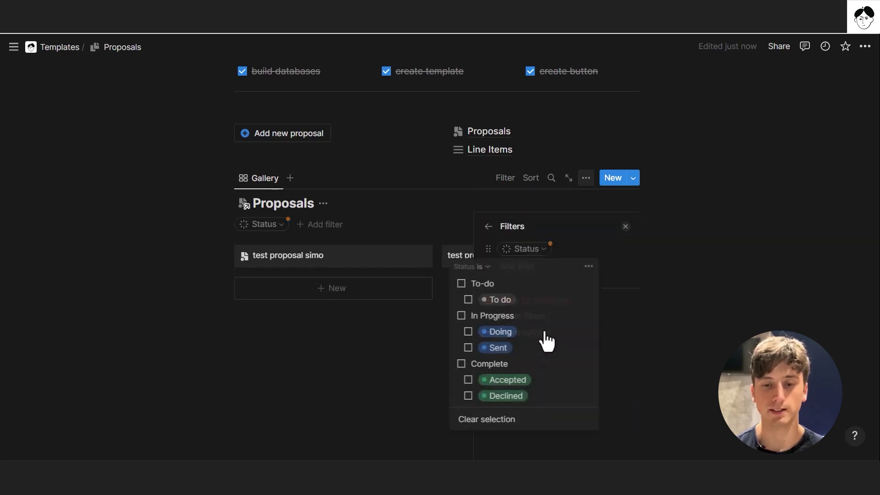
click(497, 381)
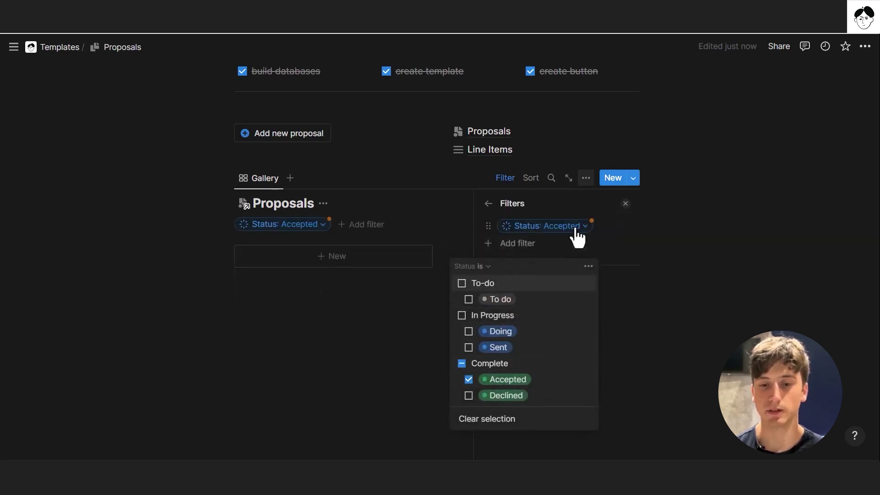
Step: Add a filter for Last edited time on or after one week ago to the gallery and save the filters for everyone
click(544, 248)
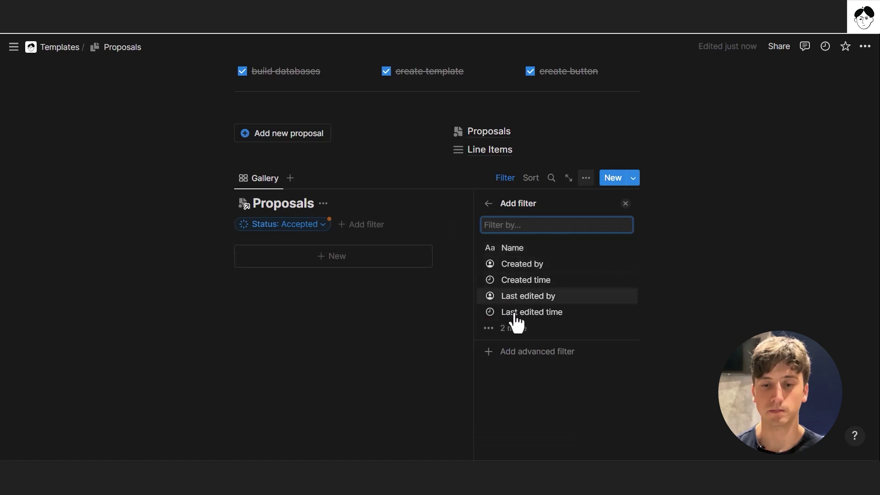
click(517, 334)
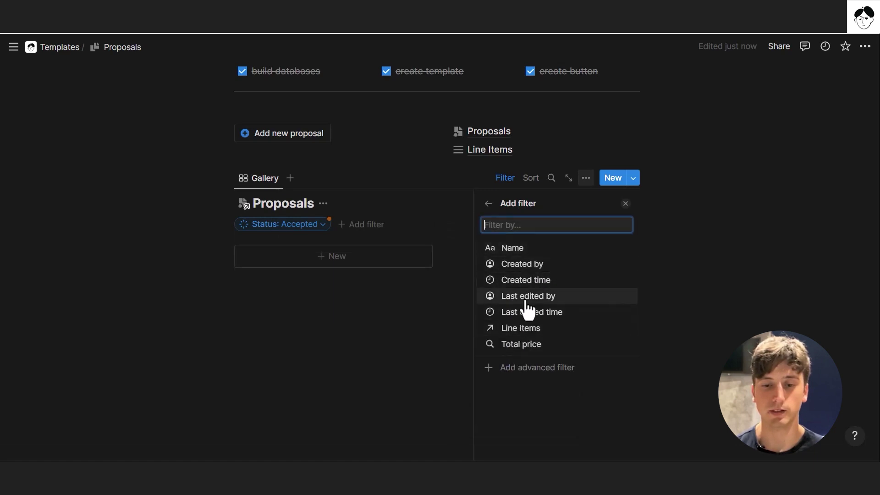
click(525, 315)
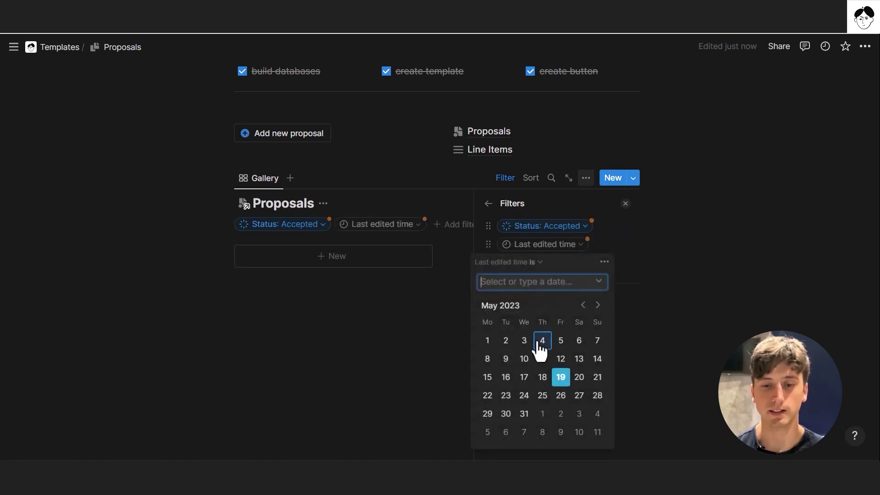
click(536, 263)
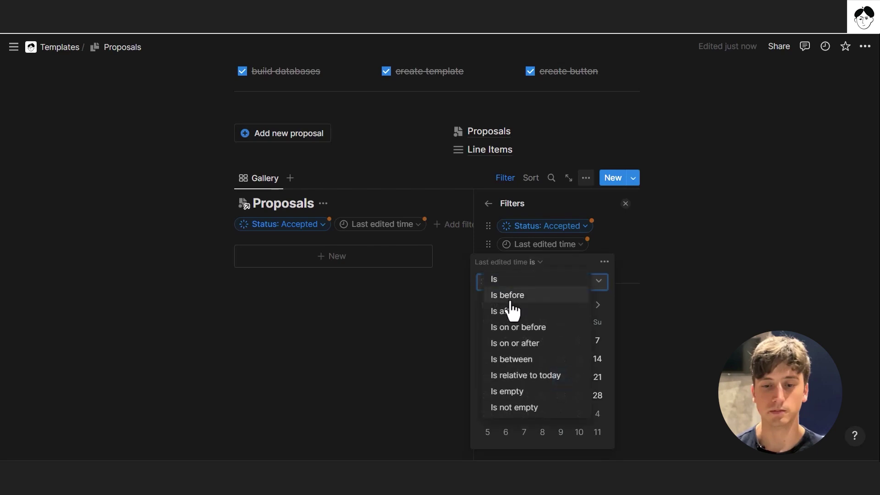
click(513, 327)
click(555, 262)
click(535, 343)
click(596, 284)
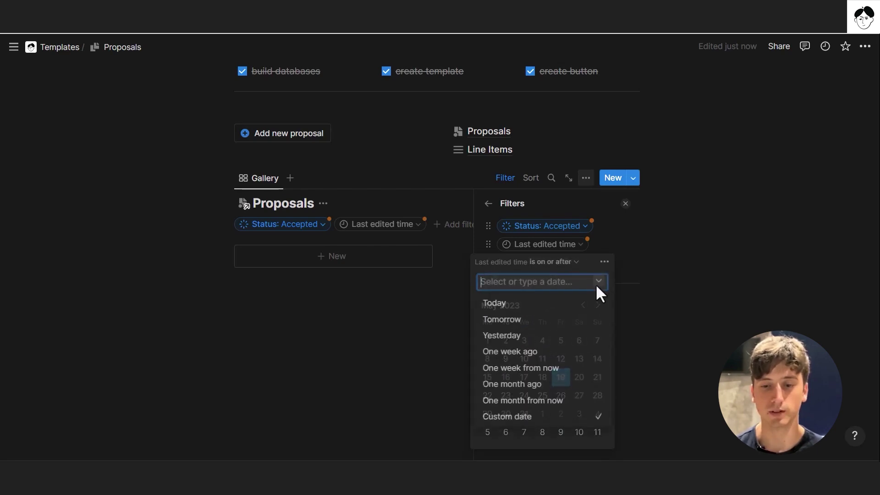
click(531, 350)
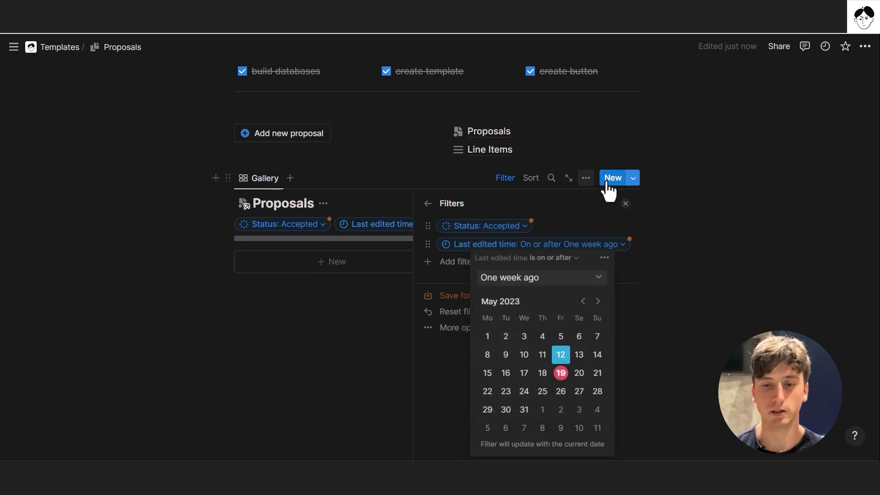
click(590, 220)
click(488, 301)
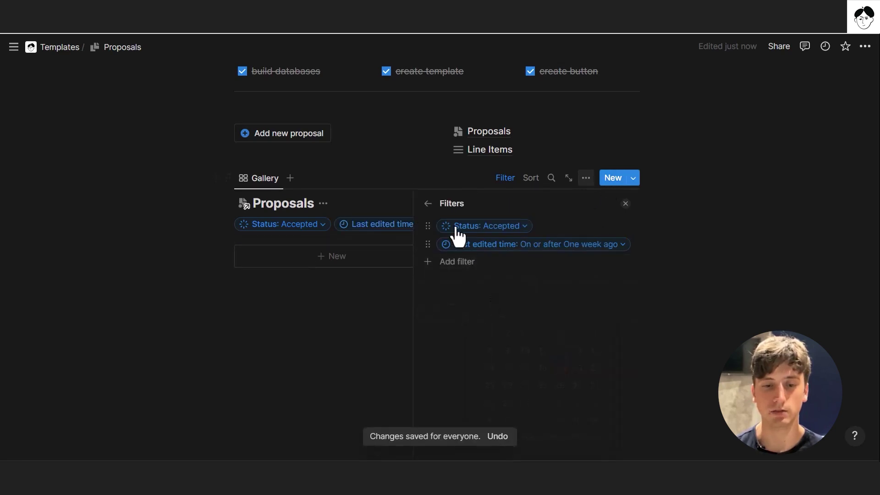
click(424, 191)
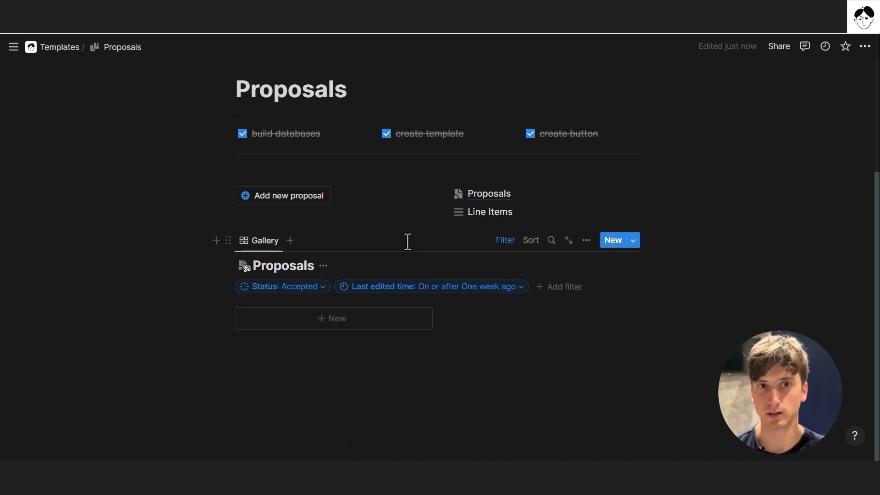
Step: Show the Status property and one more hidden property on the gallery cards
click(586, 241)
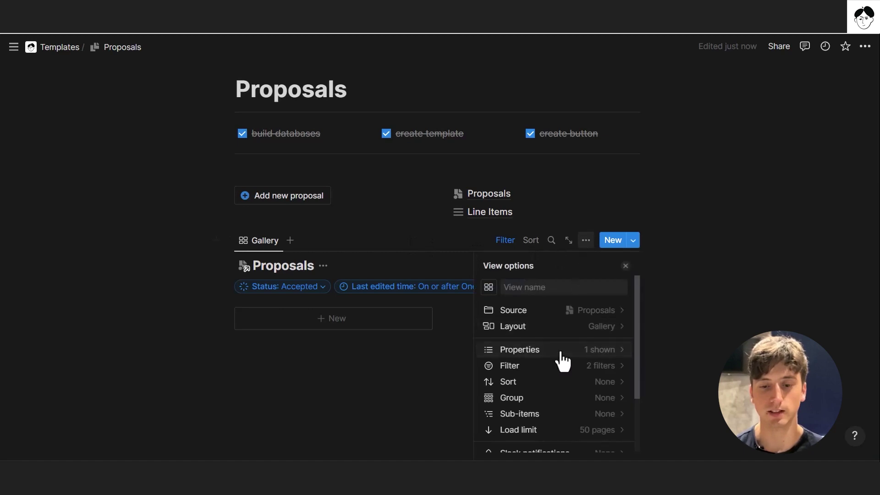
click(560, 350)
scroll(604, 379, down, 3)
click(608, 386)
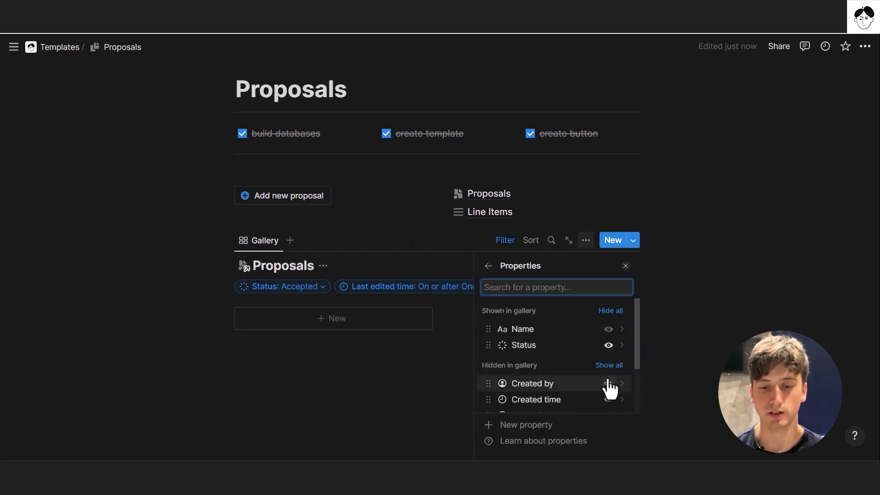
scroll(608, 394, down, 3)
click(607, 395)
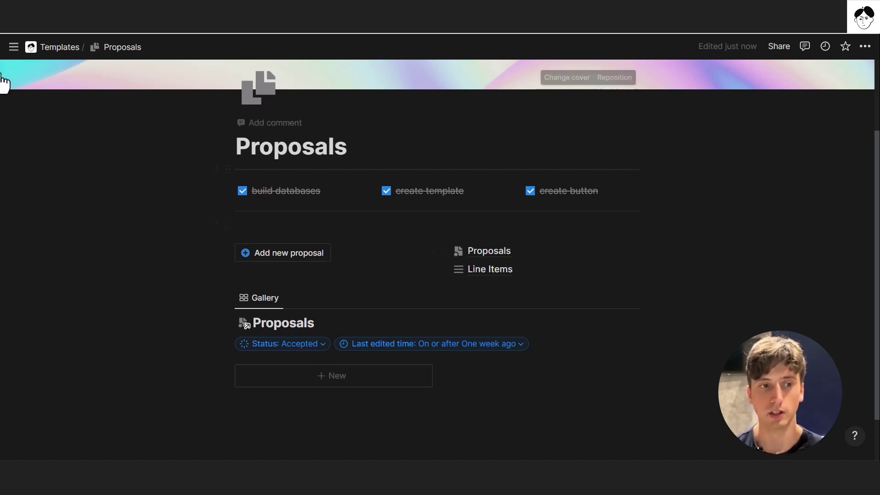
Step: Open the Freelancer Homebase page from the Templates teamspace and go to its Deals database
mouse_move(4, 79)
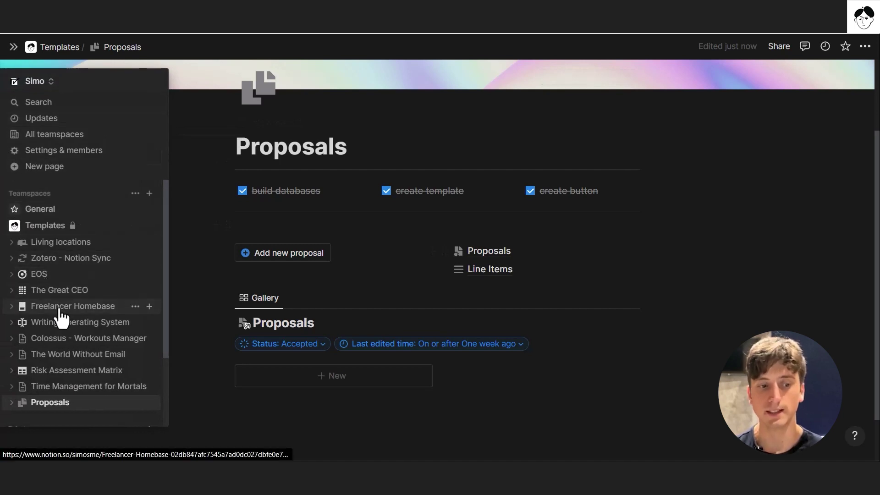
click(60, 308)
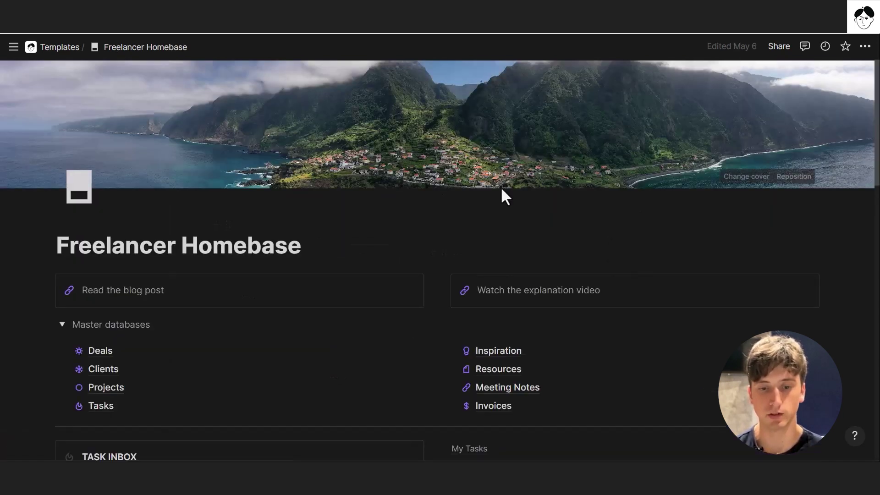
scroll(502, 188, down, 3)
scroll(504, 197, down, 1)
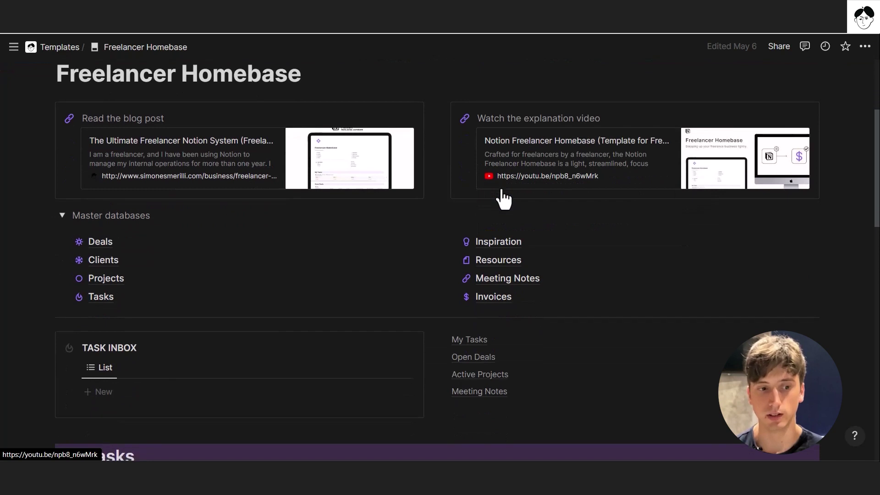
click(154, 245)
Step: Open a deal card on the Deals status board and examine its properties, notes and linked Projects gallery
click(311, 213)
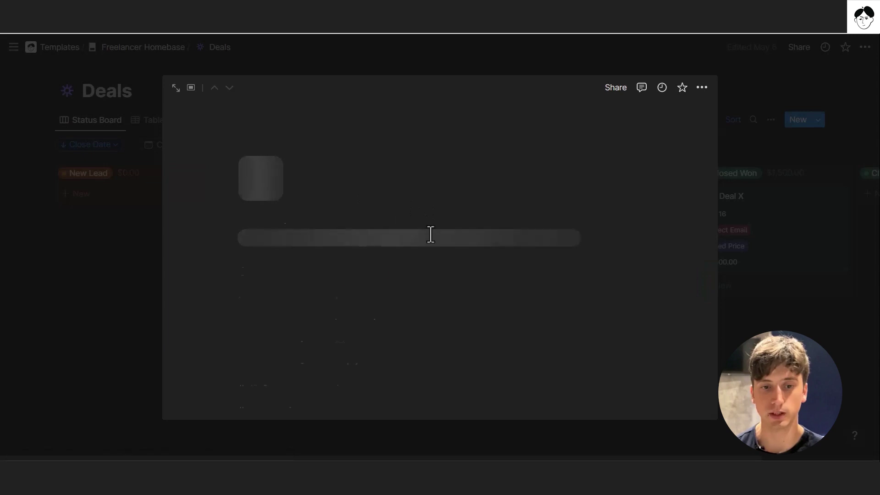
scroll(389, 316, down, 5)
scroll(389, 316, up, 1)
scroll(390, 315, down, 1)
click(84, 338)
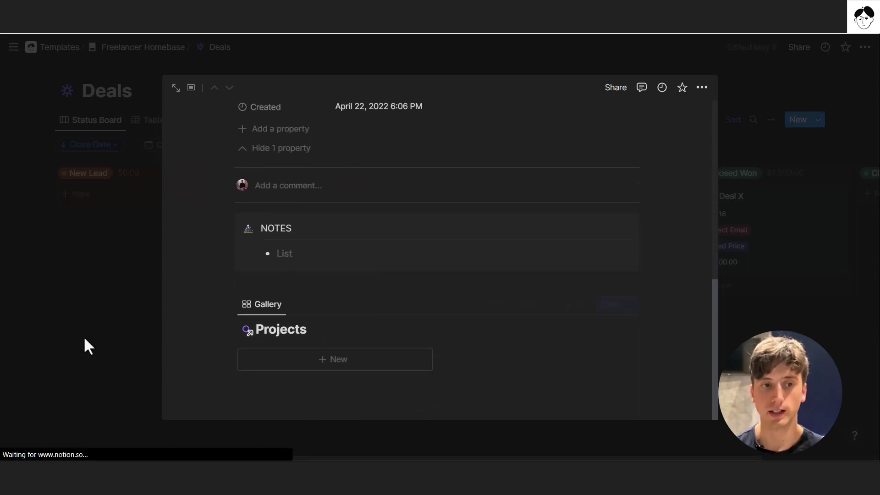